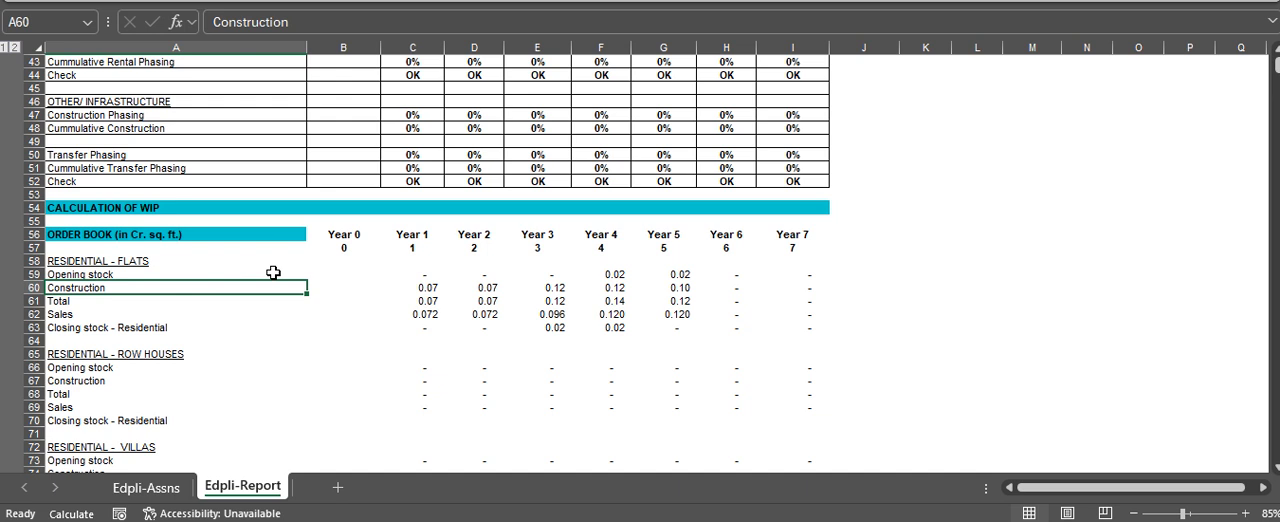
# Review the Residential - Flats and Residential - Row Houses line labels in the Order Book section
pyautogui.press('Down')
pyautogui.press('Down')
pyautogui.press('Down')
pyautogui.press('Down')
pyautogui.press('Down')
pyautogui.press('Down')
pyautogui.press('Down')
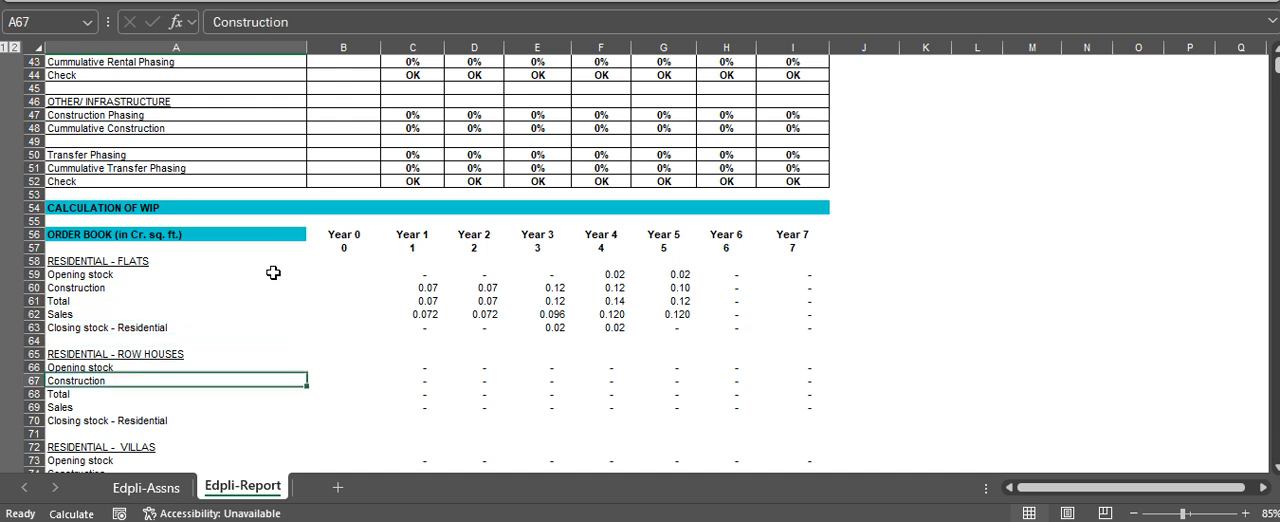
pyautogui.press('Up')
pyautogui.press('Up')
pyautogui.press('Up')
pyautogui.press('Up')
pyautogui.press('Up')
pyautogui.press('Up')
pyautogui.press('Up')
pyautogui.press('Up')
pyautogui.press('Up')
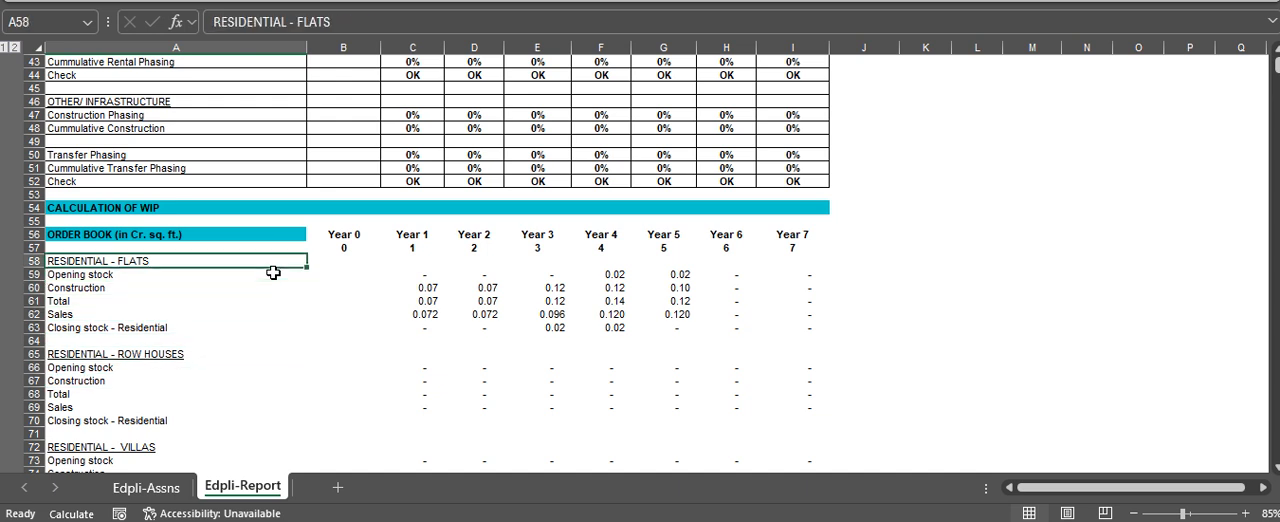
# Examine the opening stock and construction figures for Residential - Flats in the order book's early years
pyautogui.click(273, 272)
pyautogui.press('Right')
pyautogui.press('Right')
pyautogui.press('Right')
pyautogui.press('Left')
pyautogui.press('Left')
pyautogui.press('Down')
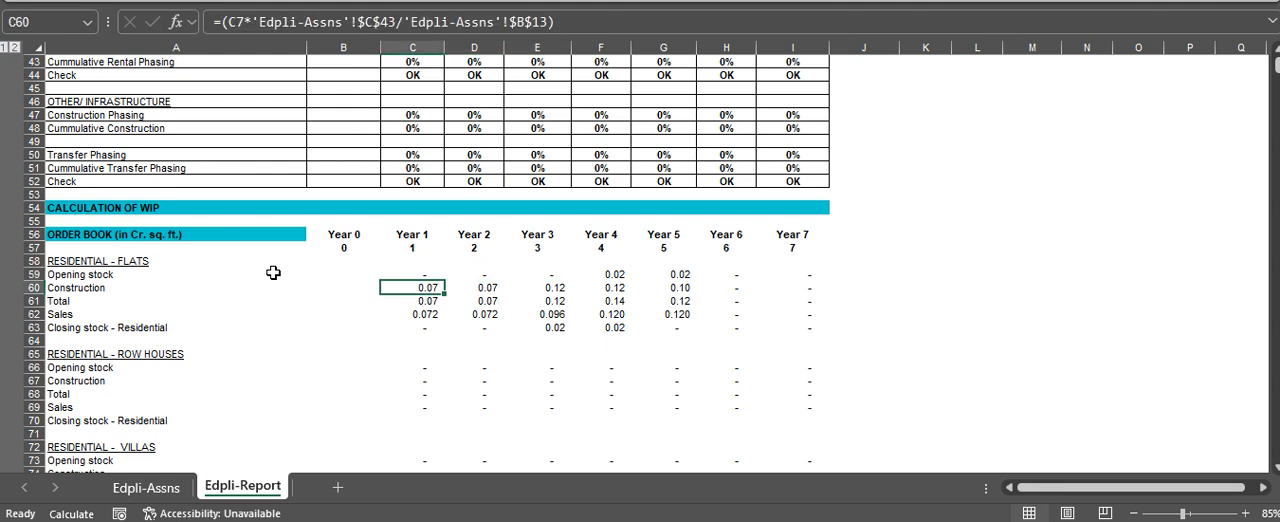
# Check the total, sales and closing stock formulas for Residential - Flats in the order book
pyautogui.press('Right')
pyautogui.press('Left')
pyautogui.press('Down')
pyautogui.press('Right')
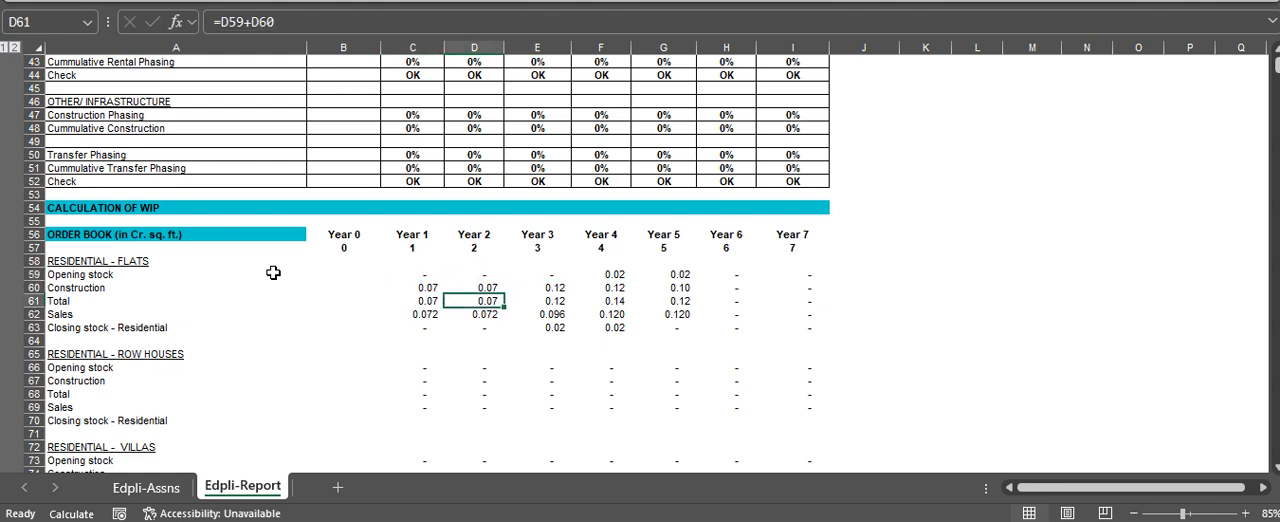
pyautogui.press('Left')
pyautogui.press('Down')
pyautogui.press('Right')
pyautogui.press('Left')
pyautogui.press('Down')
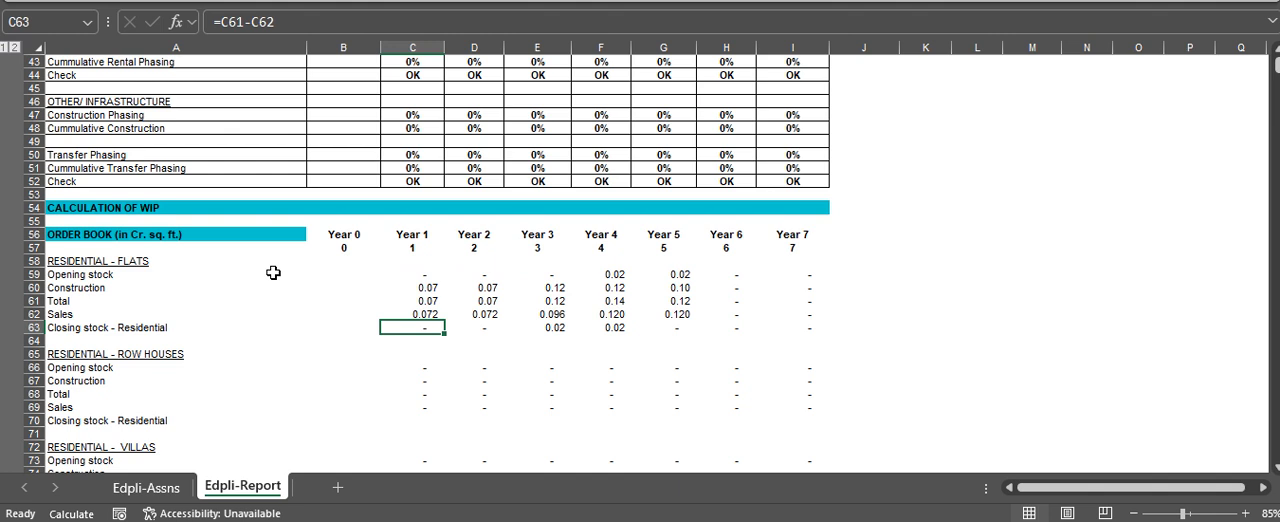
# Look through the remaining order book segments, from Row Houses to Others/Infrastructure, down to the Sales for P&L section
pyautogui.press('Down')
pyautogui.press('Down')
pyautogui.press('Down')
pyautogui.press('Down')
pyautogui.press('Down')
pyautogui.press('Down')
pyautogui.press('Down')
pyautogui.press('Down')
pyautogui.press('Down')
pyautogui.press('Down')
pyautogui.press('Down')
pyautogui.press('Down')
pyautogui.press('Down')
pyautogui.press('Down')
pyautogui.press('Down')
pyautogui.press('Down')
pyautogui.press('Down')
pyautogui.press('Down')
pyautogui.press('Down')
pyautogui.press('Down')
pyautogui.press('Down')
pyautogui.press('Down')
pyautogui.press('Down')
pyautogui.press('Down')
pyautogui.press('Down')
pyautogui.press('Down')
pyautogui.press('Down')
pyautogui.press('Down')
pyautogui.press('Down')
pyautogui.press('Down')
pyautogui.press('Down')
pyautogui.press('Down')
pyautogui.press('Down')
pyautogui.press('Down')
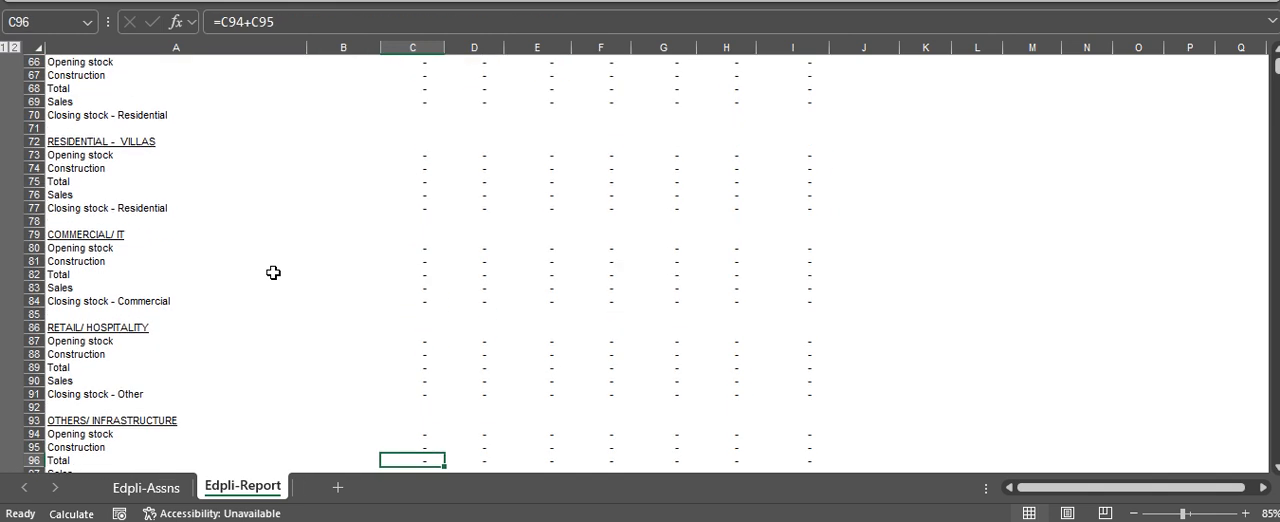
# Review the heading and year columns of the Sales for P&L section
pyautogui.press('Down')
pyautogui.press('Down')
pyautogui.press('Down')
pyautogui.press('Down')
pyautogui.press('Down')
pyautogui.press('Down')
pyautogui.press('Down')
pyautogui.press('Down')
pyautogui.press('Down')
pyautogui.press('Down')
pyautogui.press('Down')
pyautogui.press('Down')
pyautogui.press('Down')
pyautogui.press('Down')
pyautogui.press('Down')
pyautogui.press('Up')
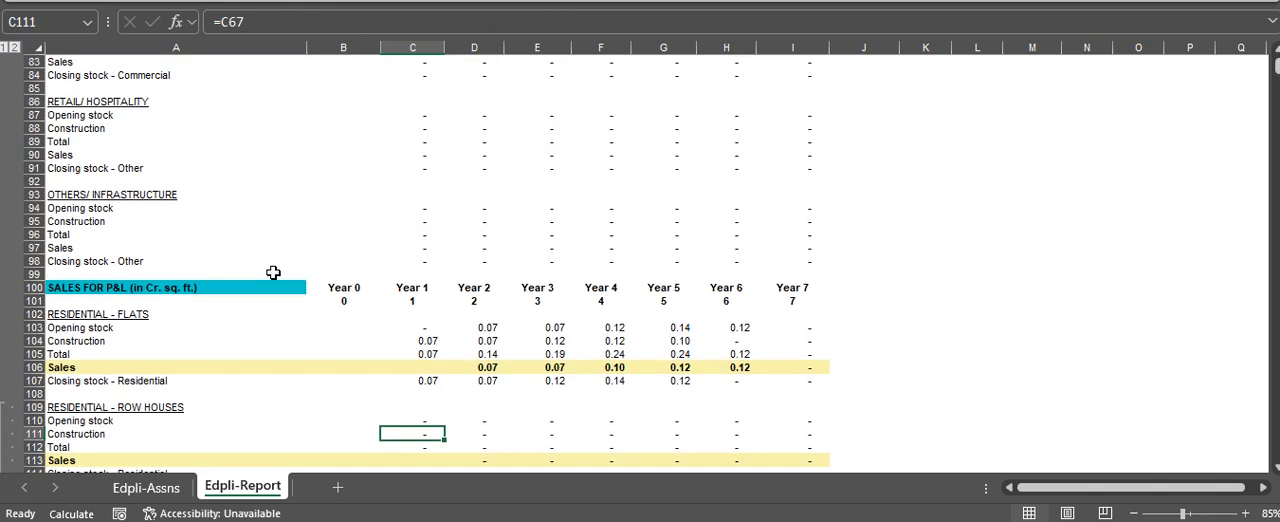
pyautogui.press('Up')
pyautogui.press('Up')
pyautogui.press('Up')
pyautogui.press('Up')
pyautogui.press('Up')
pyautogui.press('Up')
pyautogui.press('Up')
pyautogui.press('Up')
pyautogui.press('Up')
pyautogui.press('Up')
pyautogui.press('Up')
pyautogui.press('Down')
pyautogui.press('Up')
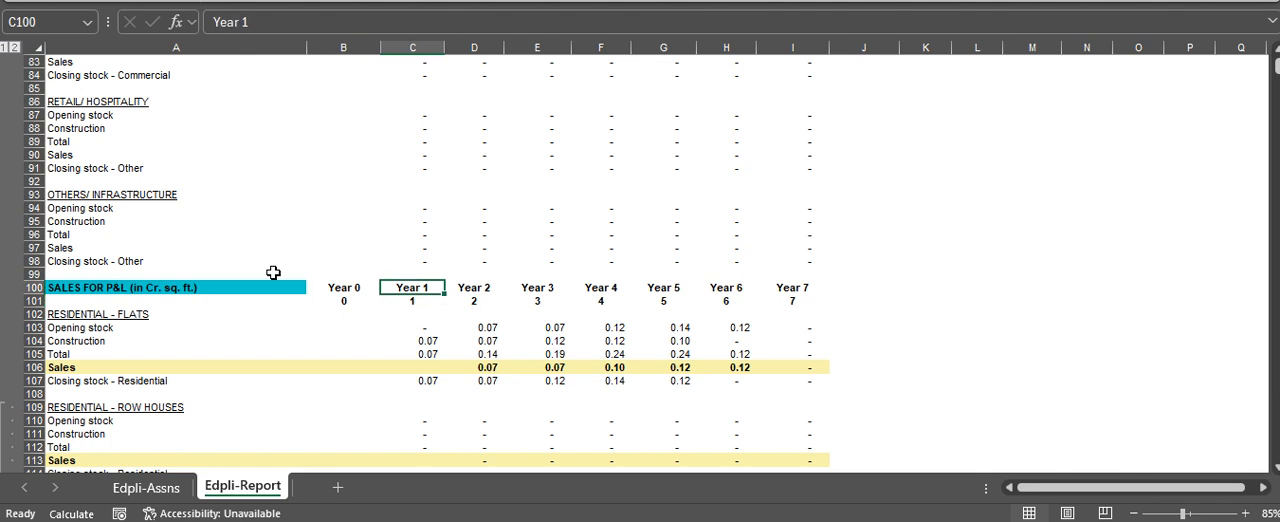
pyautogui.press('Right')
pyautogui.press('Right')
pyautogui.press('Right')
# Examine the opening stock row across the years for Residential - Flats under Sales for P&L
pyautogui.press('Right')
pyautogui.press('Right')
pyautogui.press('Right')
pyautogui.press('Left')
pyautogui.press('Left')
pyautogui.press('Left')
pyautogui.press('Left')
pyautogui.press('Left')
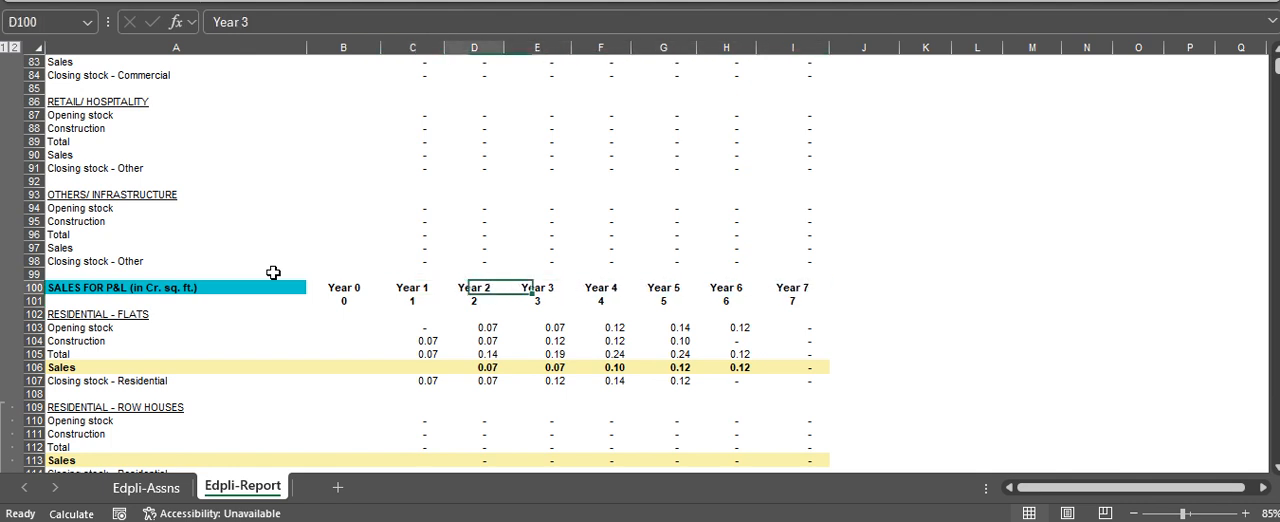
pyautogui.press('Left')
pyautogui.press('Down')
pyautogui.press('Down')
pyautogui.press('Down')
pyautogui.press('Left')
pyautogui.press('Left')
pyautogui.press('Right')
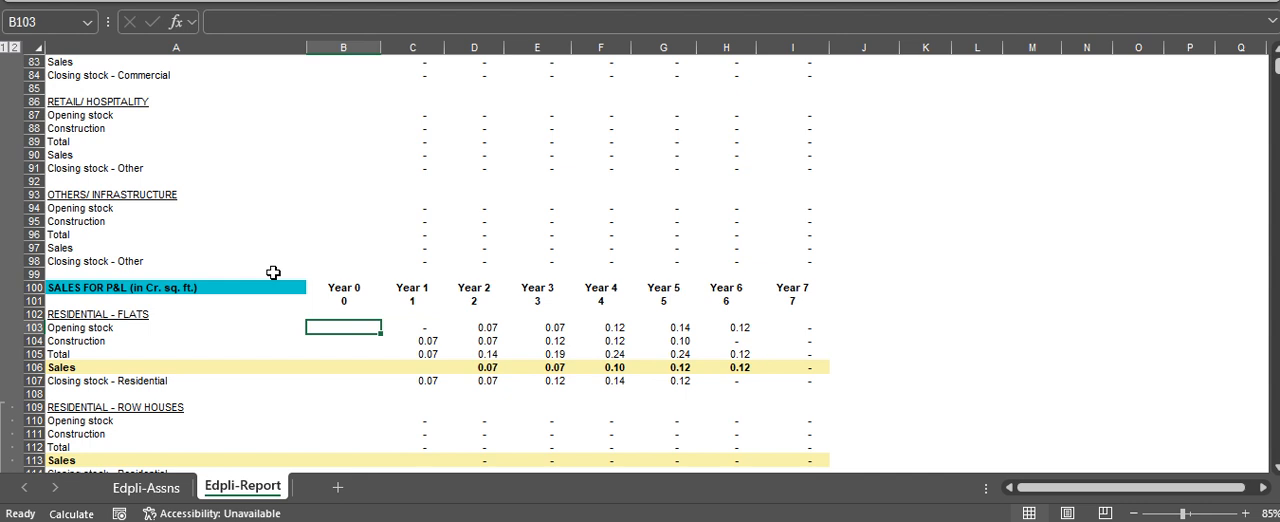
pyautogui.press('Right')
pyautogui.press('Right')
pyautogui.press('Right')
# Inspect the construction row for Residential - Flats under Sales for P&L, including the Year 1 formula's reference
pyautogui.press('Right')
pyautogui.press('Right')
pyautogui.press('Right')
pyautogui.press('Left')
pyautogui.press('Home')
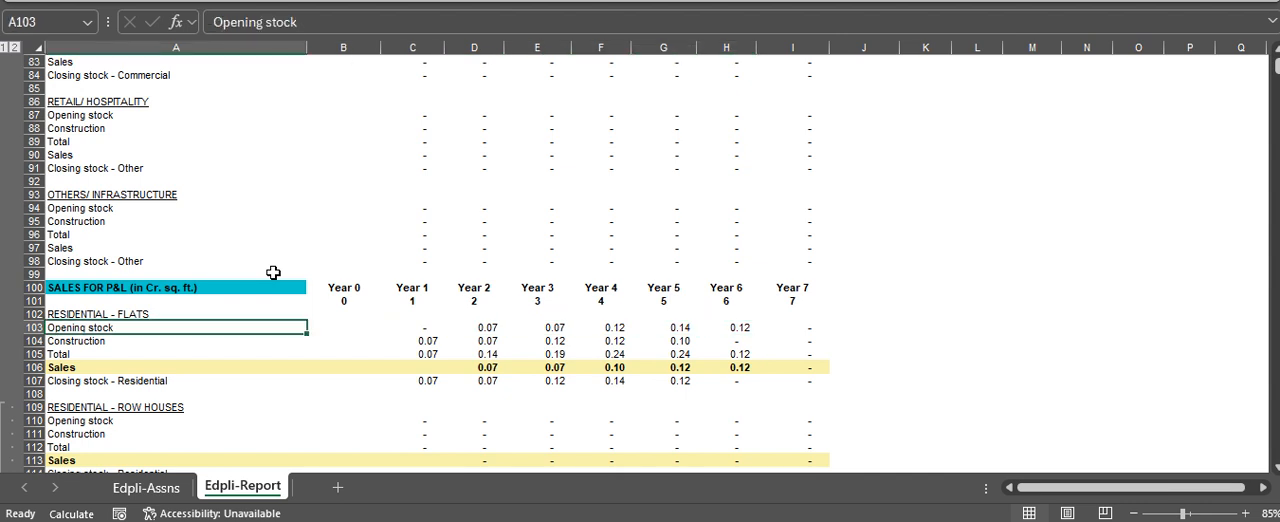
pyautogui.press('Down')
pyautogui.press('Right')
pyautogui.press('Right')
pyautogui.press('Right')
pyautogui.press('Right')
pyautogui.press('Right')
pyautogui.press('Left')
pyautogui.press('Left')
pyautogui.press('Left')
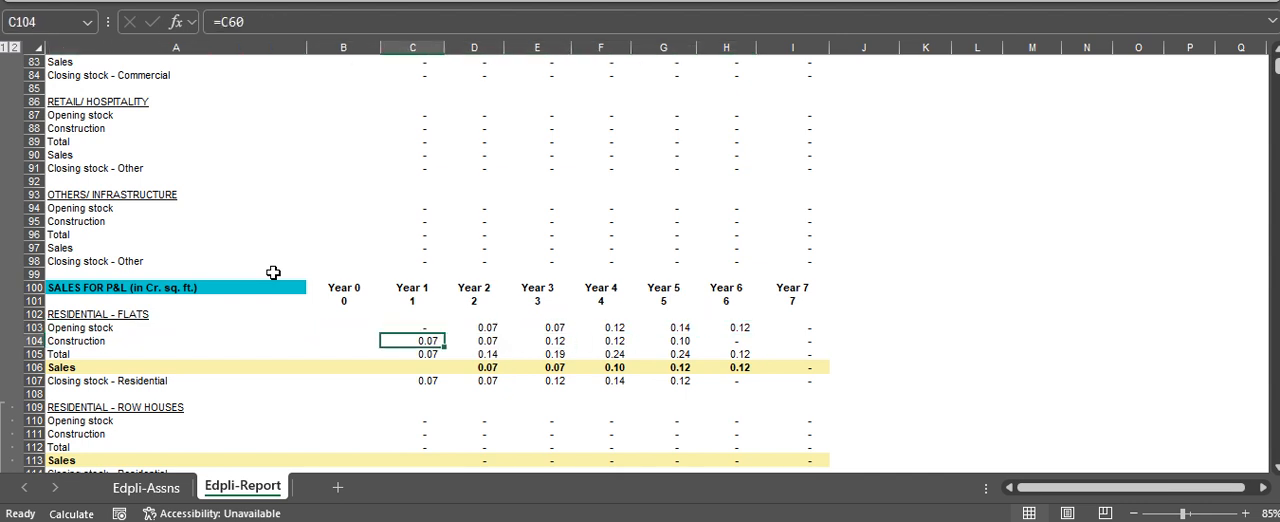
pyautogui.press('Right')
pyautogui.press('Left')
pyautogui.press('F2')
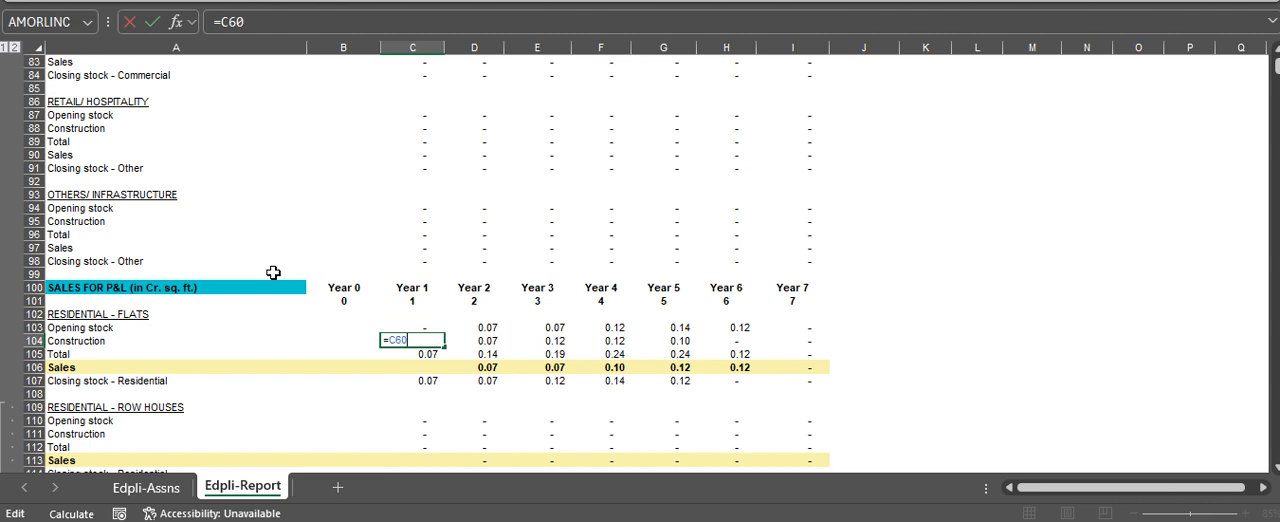
# Inspect the total row formulas for Residential - Flats under Sales for P&L across the years
pyautogui.press('Down')
pyautogui.press('F2')
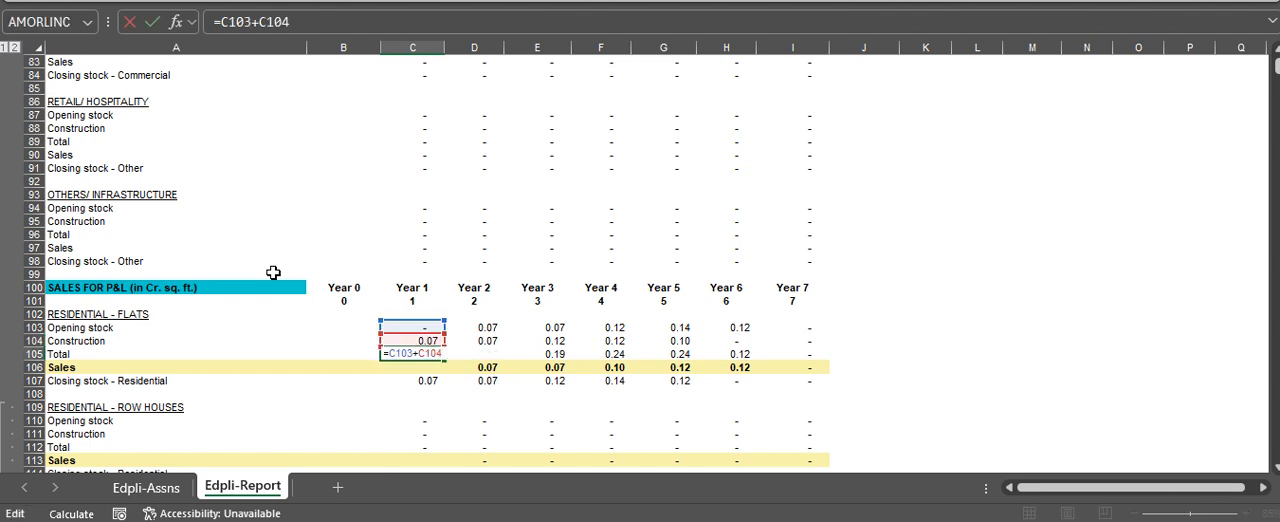
pyautogui.press('Escape')
pyautogui.press('Right')
pyautogui.press('Right')
pyautogui.press('Right')
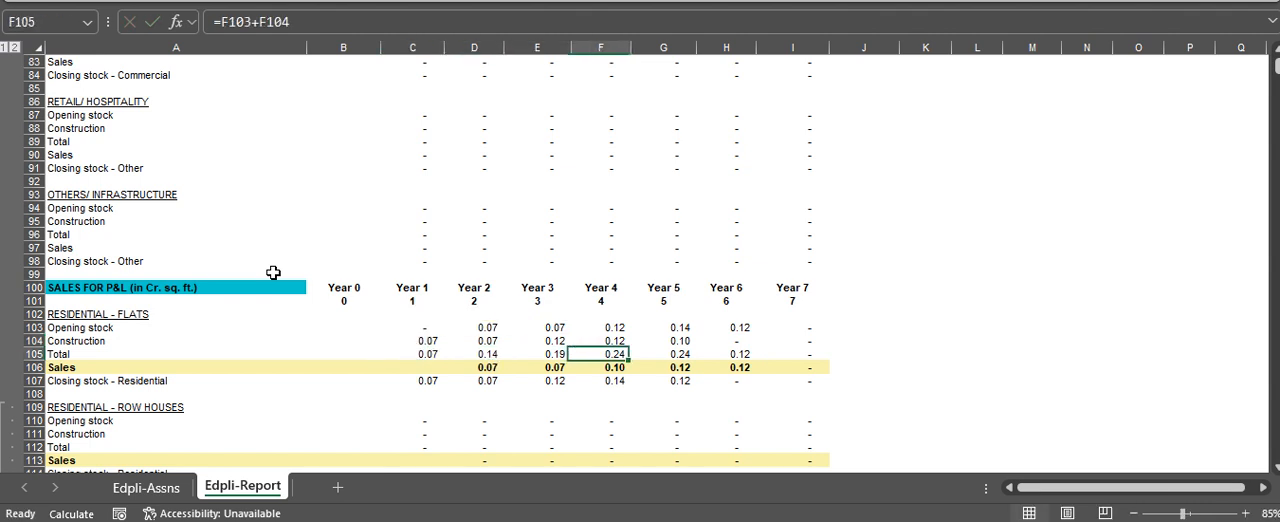
pyautogui.press('Right')
pyautogui.press('F2')
pyautogui.press('Escape')
# Trace the Year 2 sales formula for Residential - Flats to its order book source and return to it
pyautogui.press('Right')
pyautogui.press('F2')
pyautogui.press('Escape')
pyautogui.press('Left')
pyautogui.press('Left')
pyautogui.press('Left')
pyautogui.press('Left')
pyautogui.press('Left')
pyautogui.press('Left')
pyautogui.press('Left')
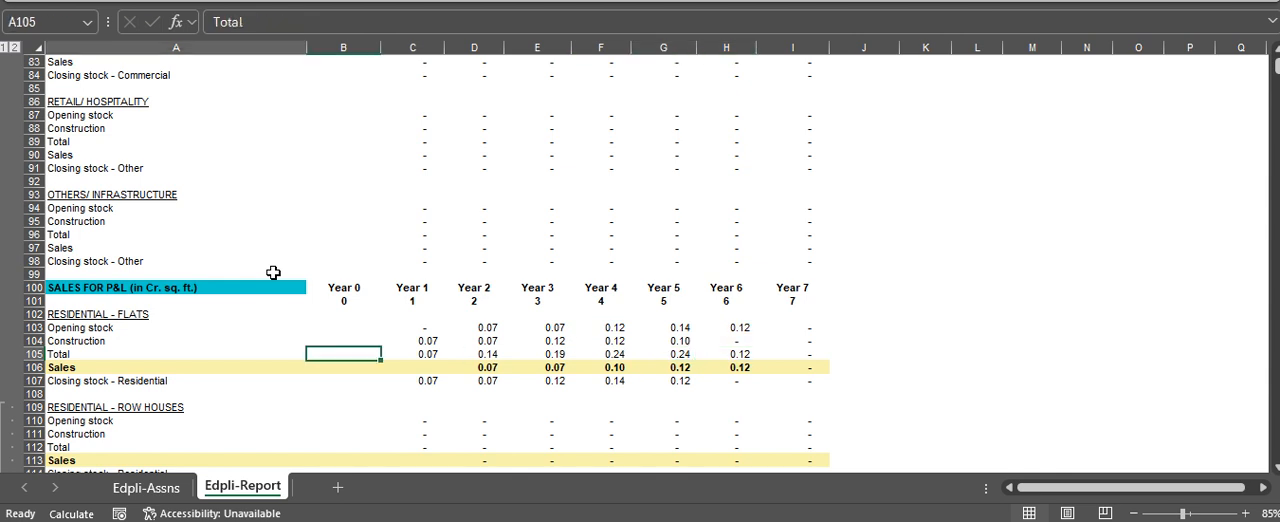
pyautogui.press('Down')
pyautogui.press('Right')
pyautogui.press('Right')
pyautogui.press('F2')
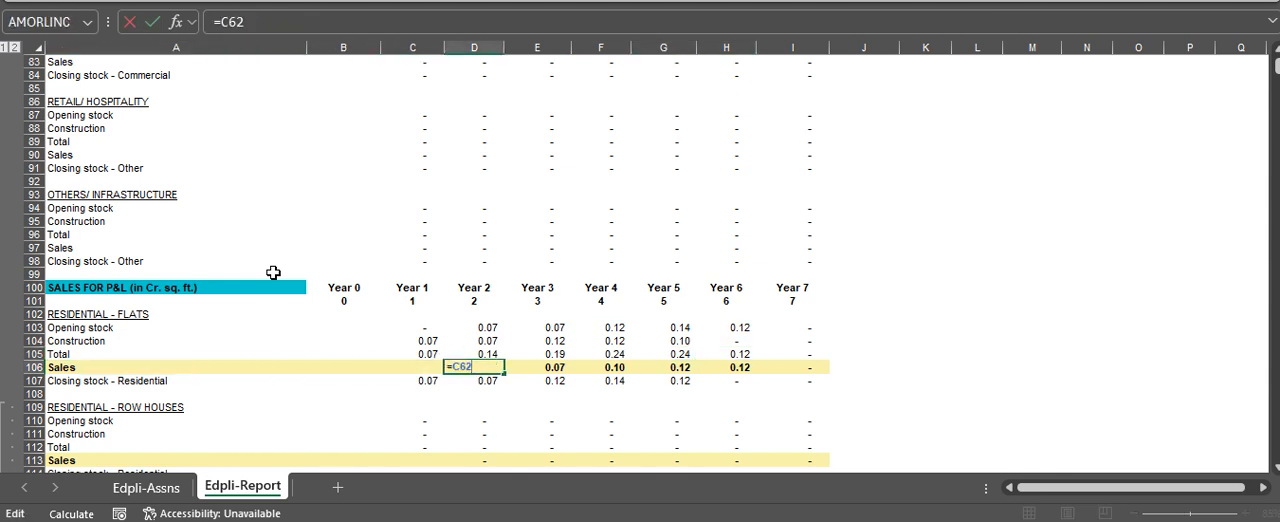
pyautogui.press('Escape')
pyautogui.press('F2')
pyautogui.press('Escape')
pyautogui.hotkey('ctrl', '[')
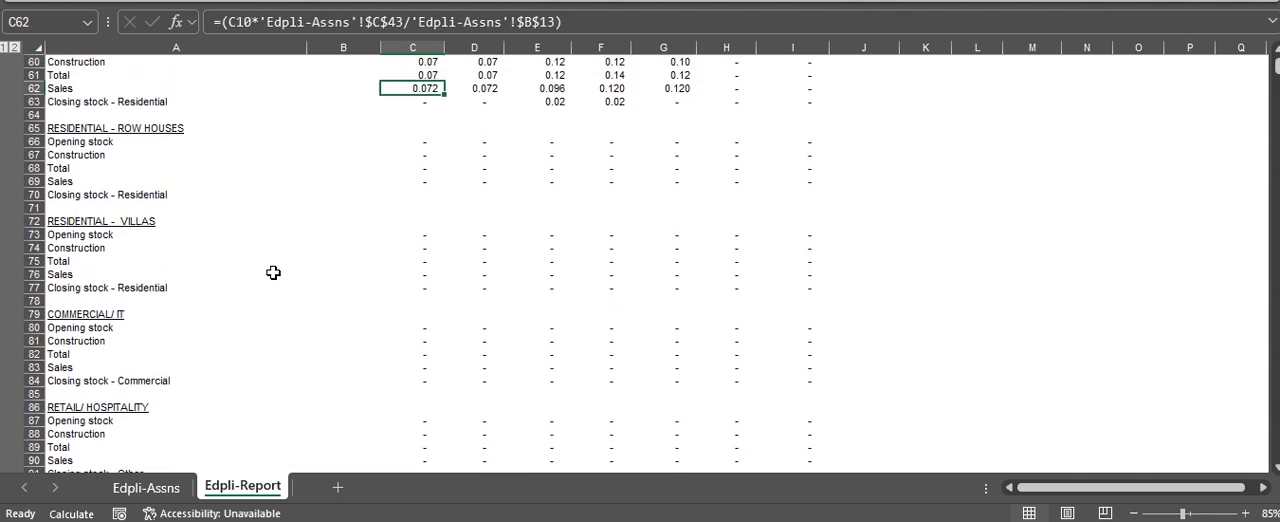
pyautogui.press('F5')
pyautogui.press('Return')
# Inspect the Year 2 closing stock formula for Residential - Flats under Sales for P&L
pyautogui.press('Down')
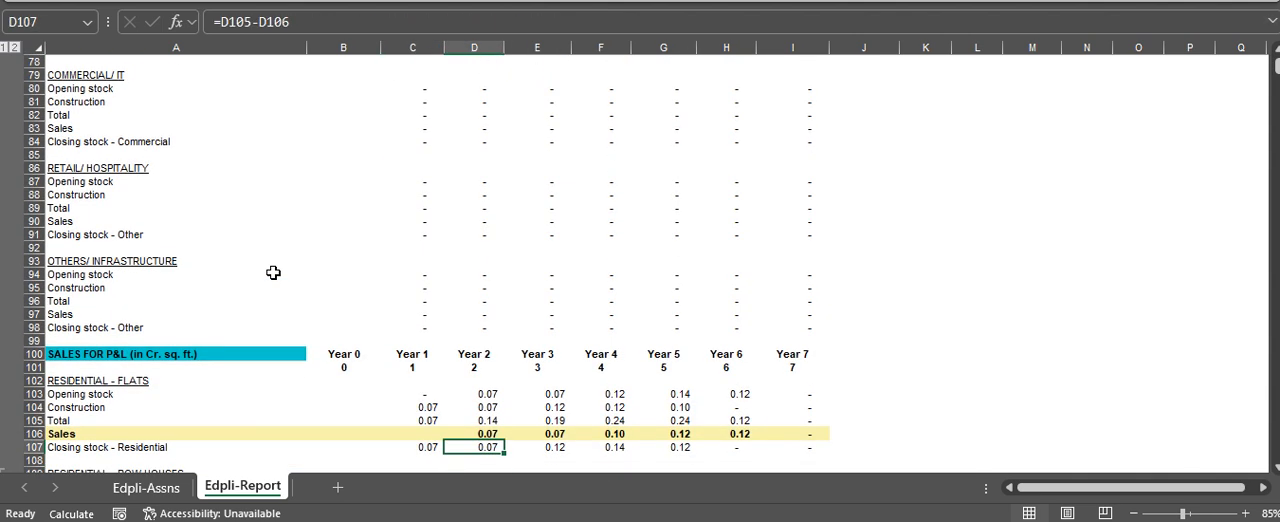
pyautogui.press('Down')
pyautogui.press('Up')
pyautogui.press('F2')
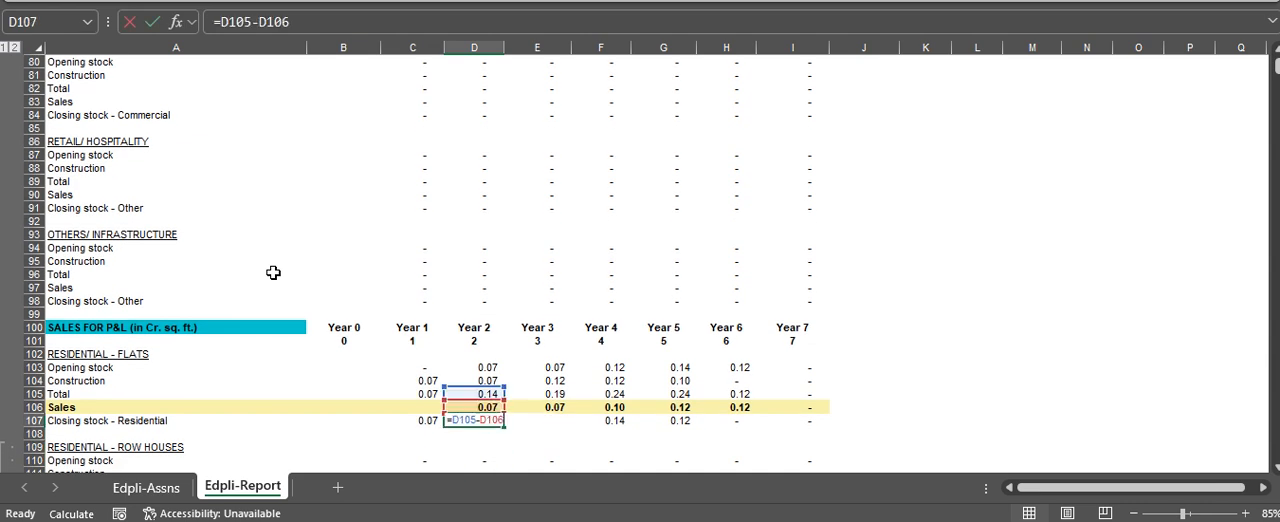
pyautogui.press('Escape')
pyautogui.press('F2')
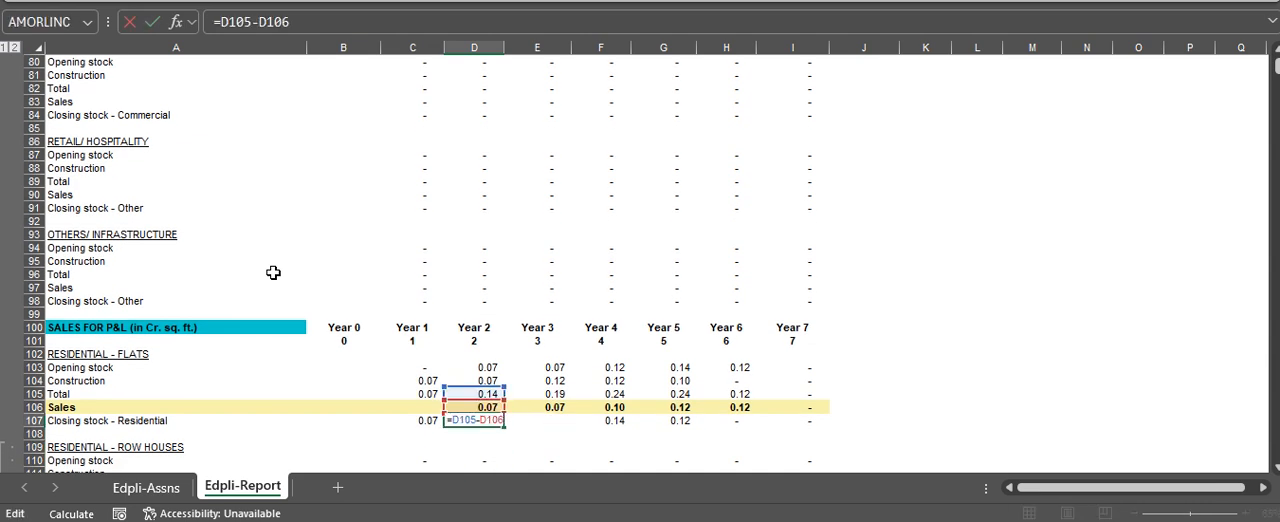
pyautogui.press('Escape')
# Look through the remaining Sales for P&L segments down to the Construction - WIP section
pyautogui.press('Down')
pyautogui.press('Down')
pyautogui.press('Down')
pyautogui.press('Down')
pyautogui.press('Down')
pyautogui.press('Down')
pyautogui.press('Down')
pyautogui.press('Down')
pyautogui.press('Down')
pyautogui.press('Down')
pyautogui.press('Down')
pyautogui.press('Down')
pyautogui.press('Down')
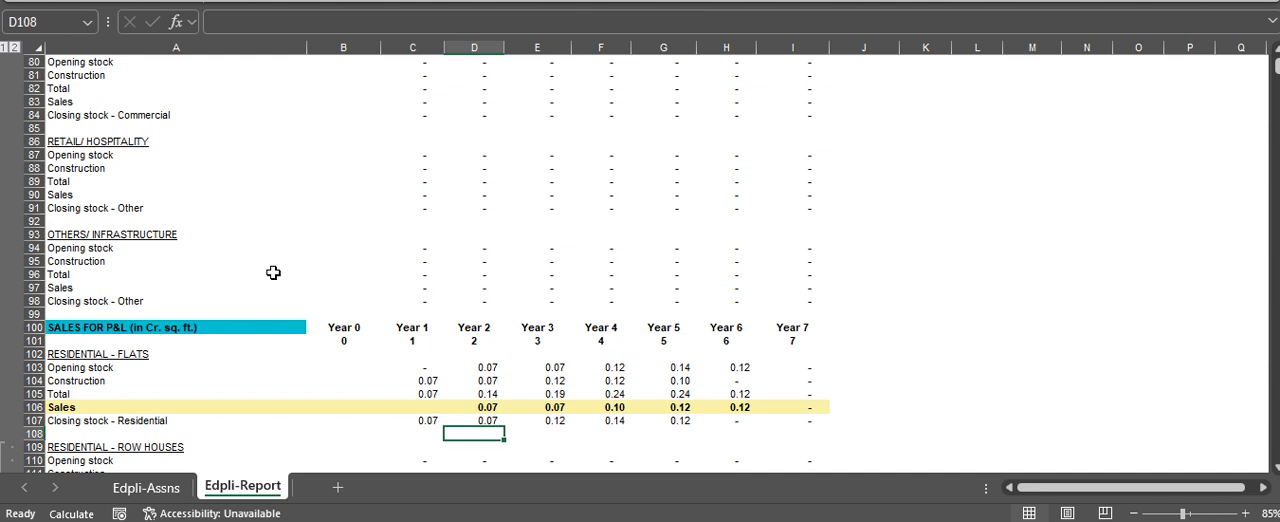
pyautogui.press('Up')
pyautogui.press('Up')
pyautogui.press('Up')
pyautogui.press('Down')
pyautogui.press('Down')
pyautogui.press('Down')
pyautogui.press('Down')
pyautogui.press('Down')
pyautogui.press('Down')
pyautogui.press('Down')
pyautogui.press('Down')
pyautogui.press('Down')
pyautogui.press('Down')
pyautogui.press('Down')
pyautogui.press('Down')
pyautogui.press('Down')
pyautogui.press('Down')
pyautogui.press('Down')
pyautogui.press('Down')
pyautogui.press('Down')
pyautogui.press('Down')
pyautogui.press('Down')
pyautogui.press('Down')
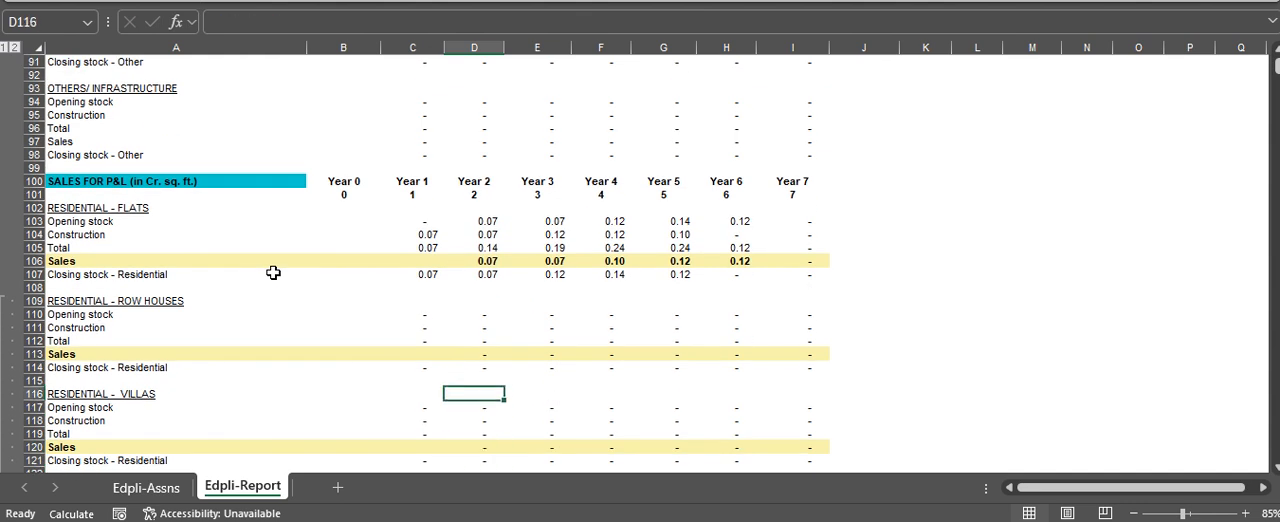
pyautogui.press('Down')
pyautogui.press('Down')
pyautogui.press('Down')
pyautogui.press('Down')
pyautogui.press('Down')
pyautogui.press('Down')
pyautogui.press('Down')
pyautogui.press('Down')
pyautogui.press('Down')
pyautogui.press('Down')
pyautogui.press('Down')
pyautogui.press('Down')
pyautogui.press('Down')
pyautogui.press('Down')
pyautogui.press('Down')
pyautogui.press('Down')
pyautogui.press('Down')
pyautogui.press('Down')
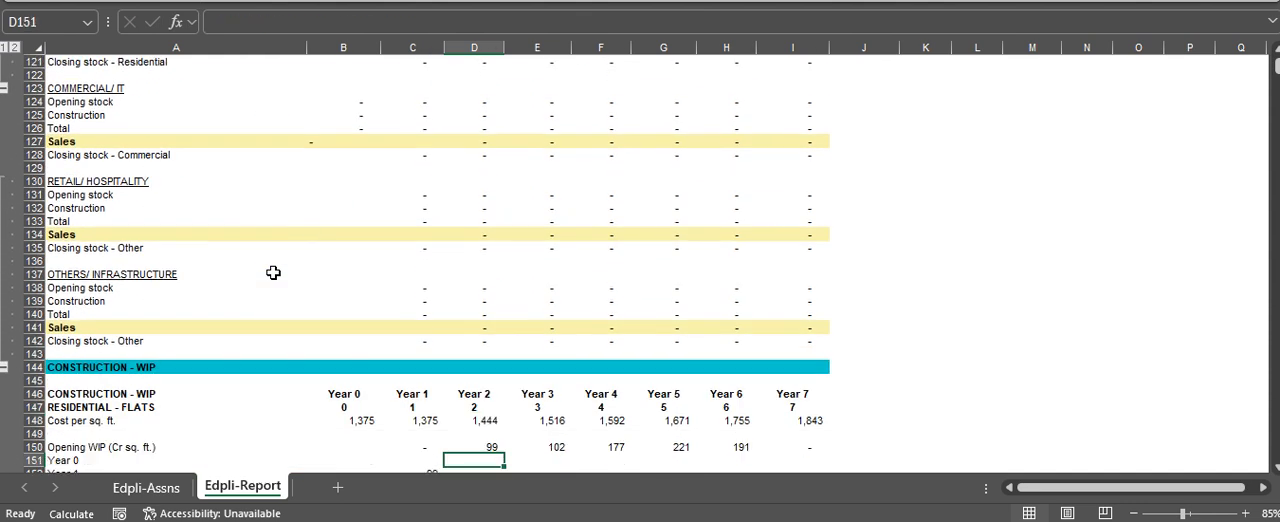
# Review the Construction - WIP heading and its year columns for Residential - Flats
pyautogui.press('Up')
pyautogui.press('Up')
pyautogui.press('Up')
pyautogui.press('Up')
pyautogui.press('Up')
pyautogui.press('Up')
pyautogui.press('Up')
pyautogui.press('Up')
pyautogui.press('Up')
pyautogui.press('Up')
pyautogui.press('Up')
pyautogui.press('Up')
pyautogui.press('Up')
pyautogui.press('Up')
pyautogui.press('Down')
pyautogui.press('Down')
pyautogui.press('Down')
pyautogui.press('Down')
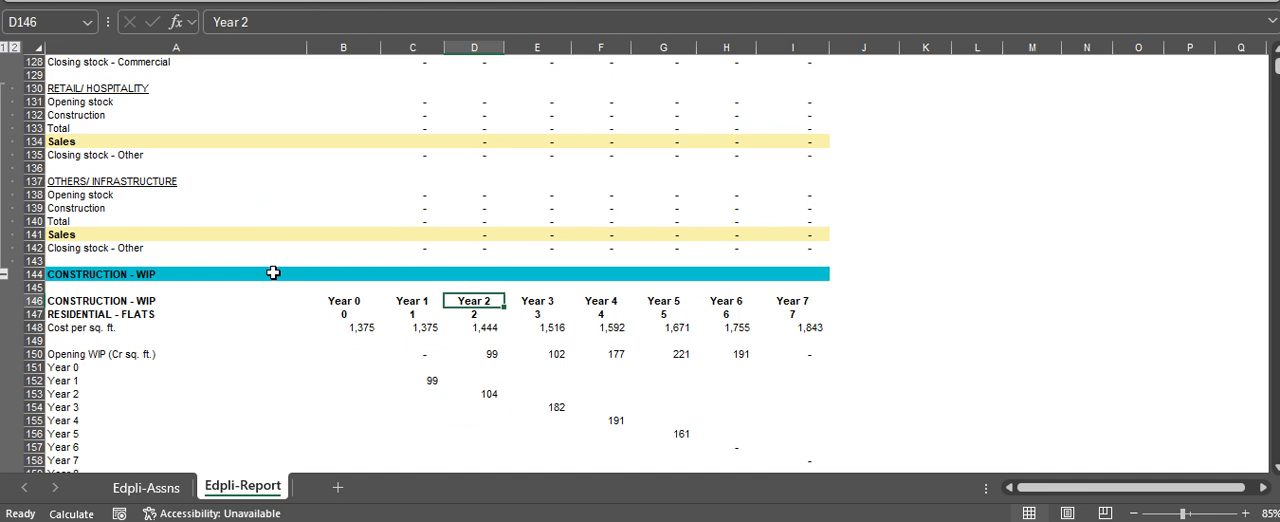
pyautogui.press('Left')
pyautogui.press('Left')
pyautogui.press('Left')
pyautogui.press('Right')
pyautogui.press('Up')
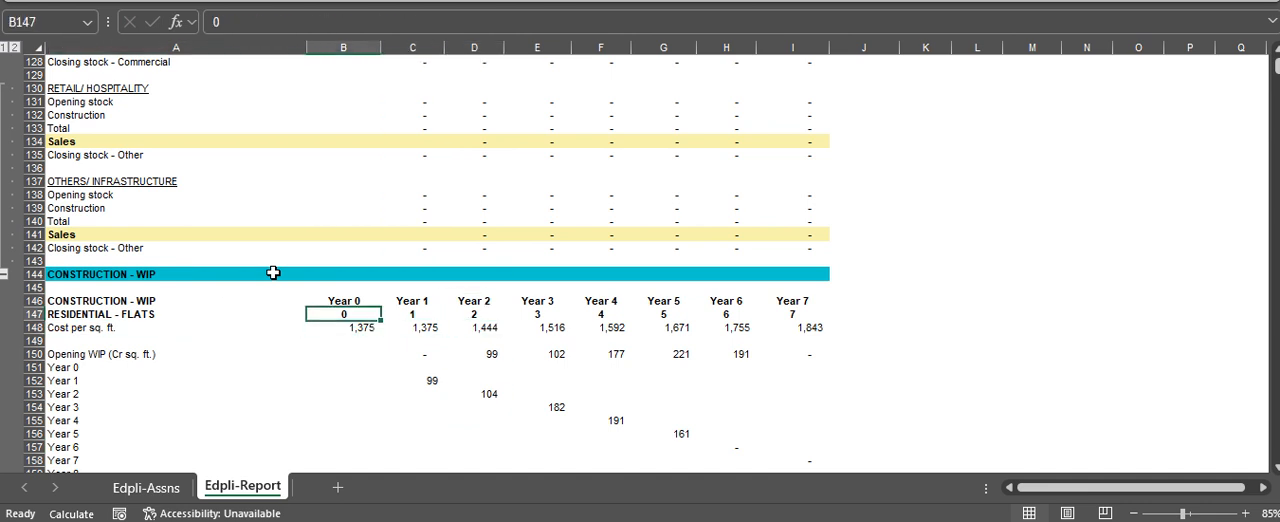
# Examine the cost per sq. ft. formulas for Residential - Flats from Year 0 through Year 7
pyautogui.press('Down')
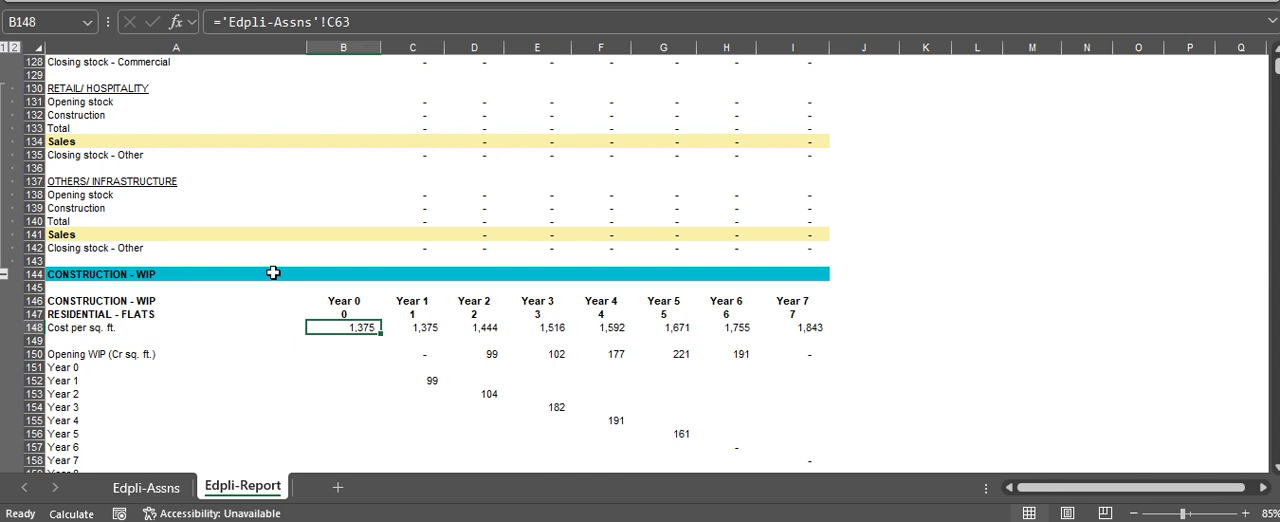
pyautogui.press('Right')
pyautogui.press('Right')
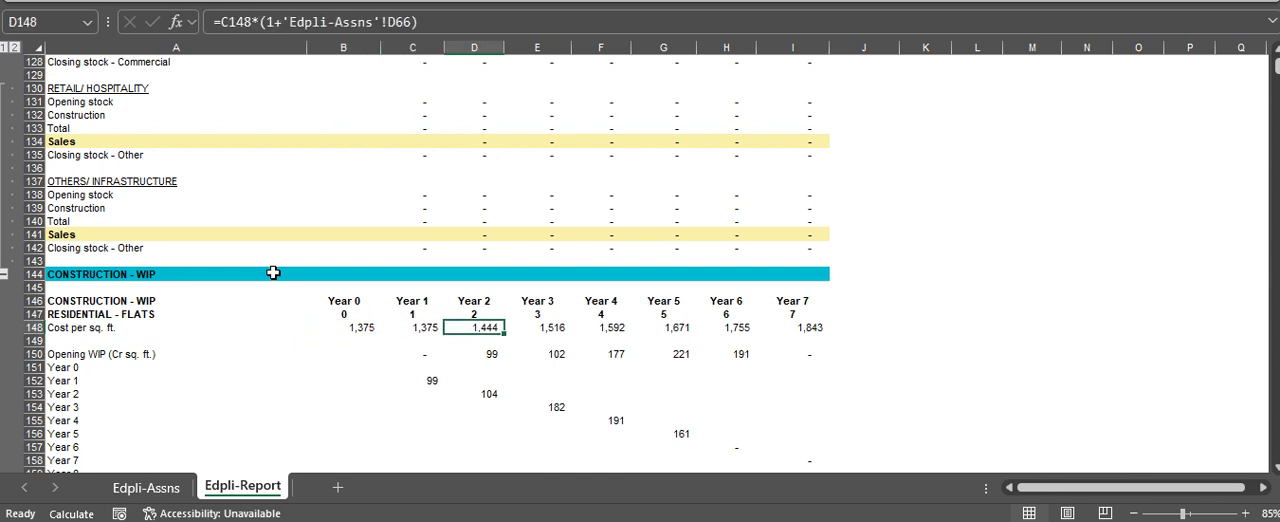
# Review the Opening WIP row for Residential - Flats in Years 1 and 2
pyautogui.press('Right')
pyautogui.press('Right')
pyautogui.press('Right')
pyautogui.press('Right')
pyautogui.press('Right')
pyautogui.press('Left')
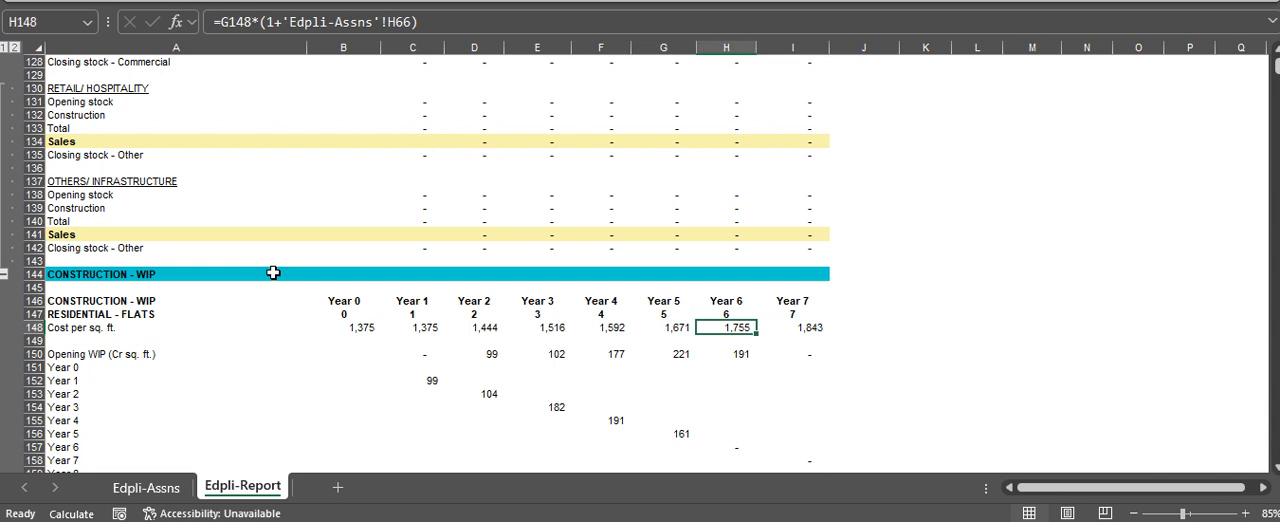
pyautogui.press('Left')
pyautogui.press('Left')
pyautogui.press('Left')
pyautogui.press('Left')
pyautogui.press('Left')
pyautogui.press('Down')
pyautogui.press('Right')
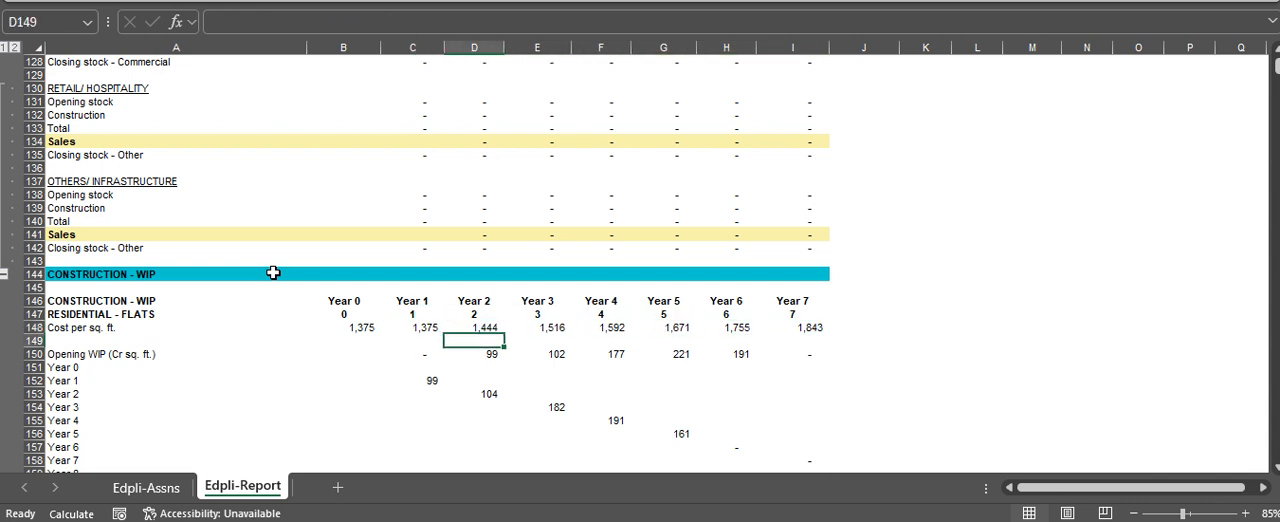
pyautogui.press('Down')
pyautogui.press('Left')
pyautogui.press('Right')
pyautogui.press('Down')
pyautogui.press('Left')
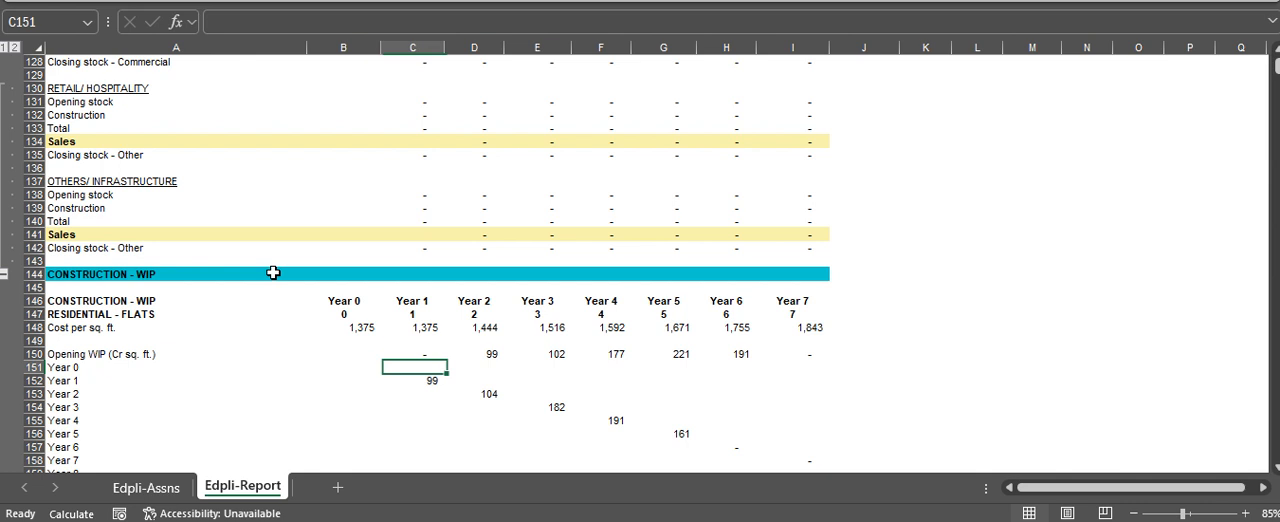
# Inspect the Year 1 WIP addition formula in C152 and trace its construction reference to C60 in the order book
pyautogui.press('Down')
pyautogui.press('F2')
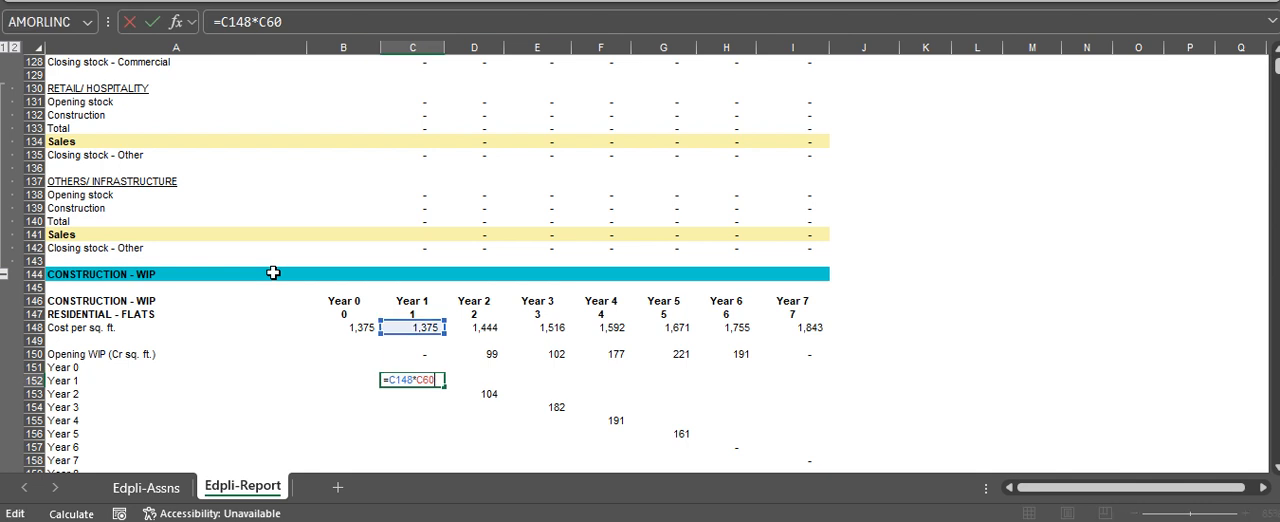
pyautogui.scroll(-7, 402, 393)
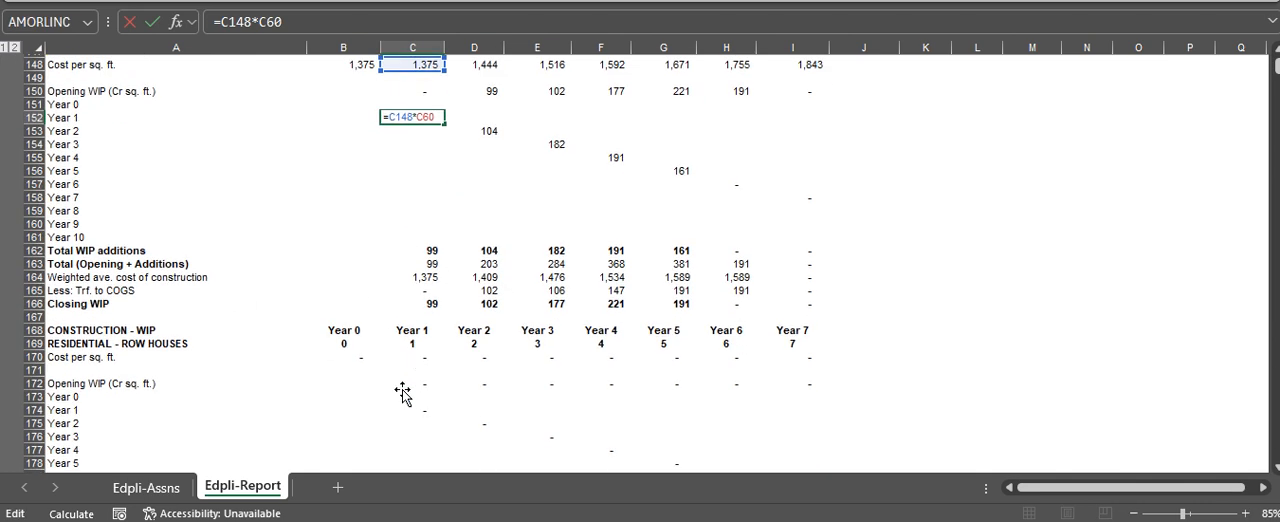
pyautogui.scroll(11, 402, 393)
pyautogui.scroll(20, 402, 393)
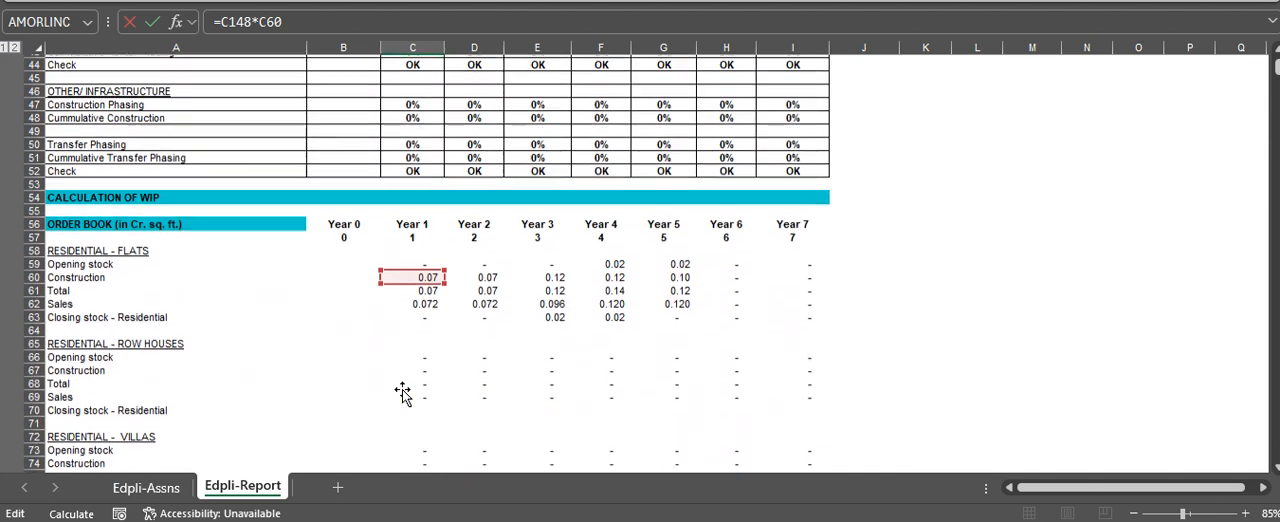
pyautogui.scroll(-20, 402, 389)
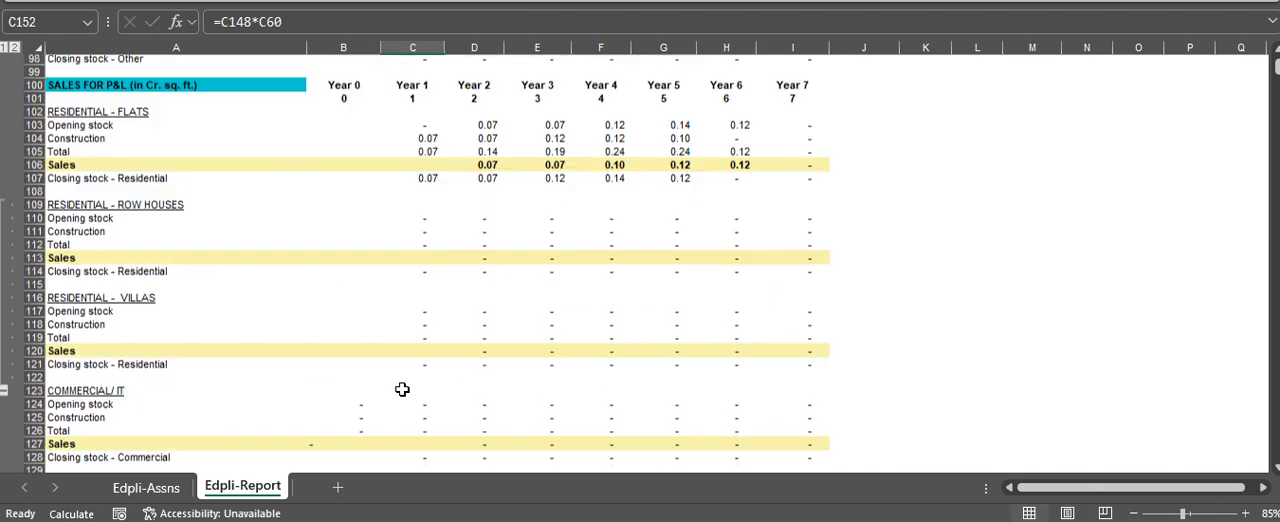
# Return from the order book to the Residential - Flats WIP block and reselect the Year 1 addition in C152
pyautogui.press('Return')
pyautogui.press('Return')
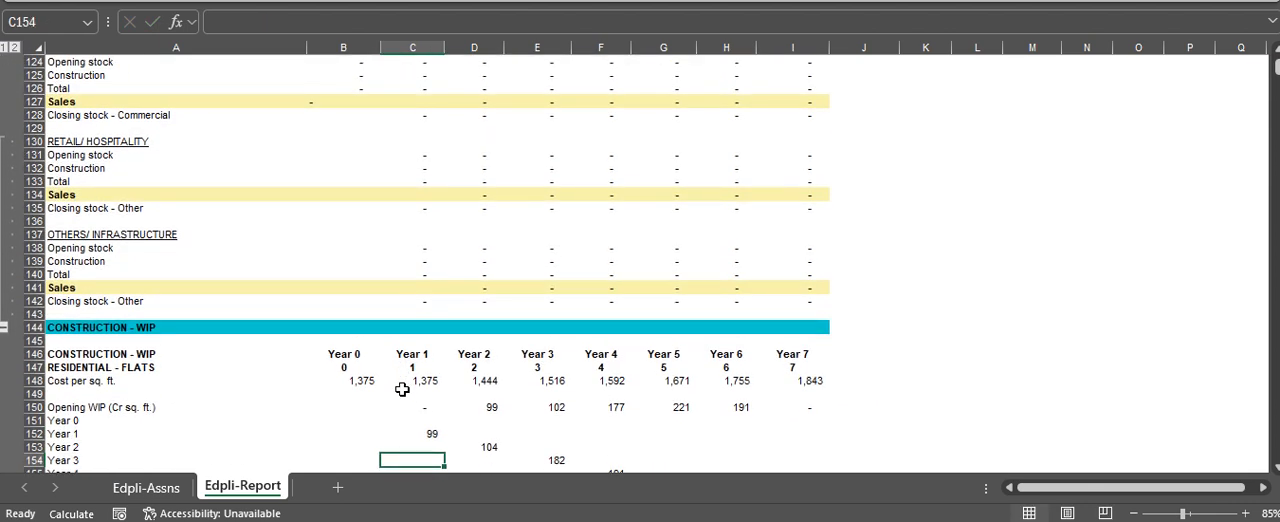
pyautogui.scroll(-1, 402, 389)
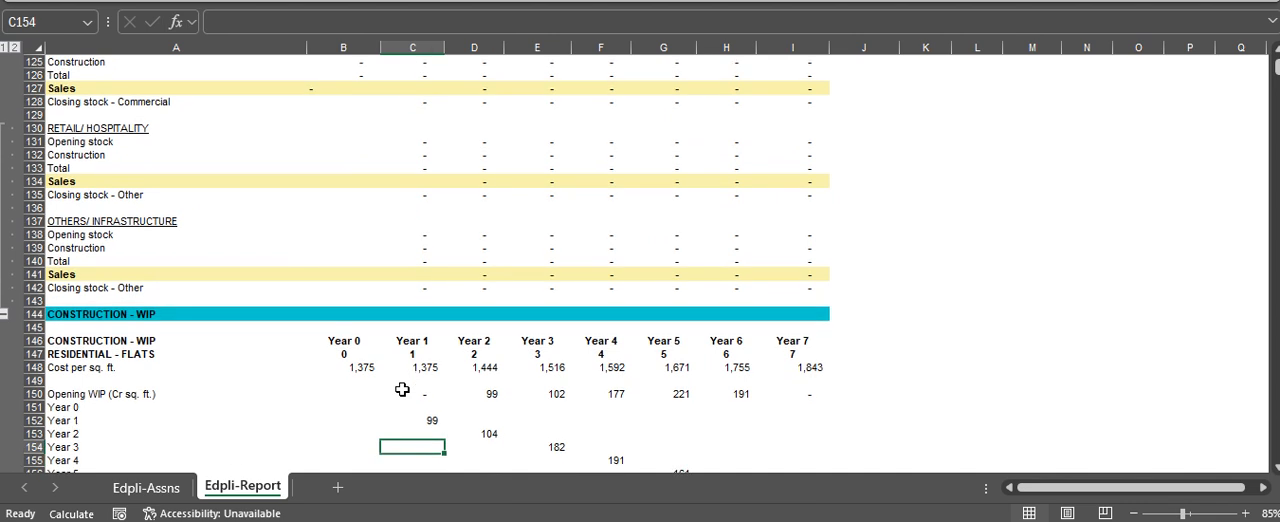
pyautogui.press('Up')
pyautogui.press('Up')
pyautogui.scroll(-4, 402, 389)
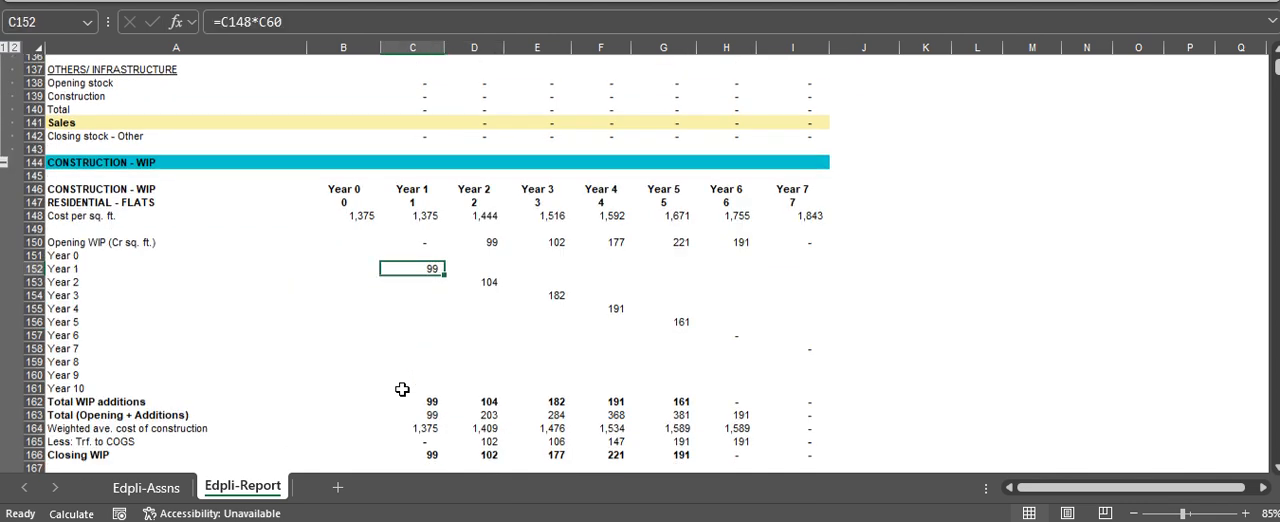
pyautogui.scroll(-1, 466, 342)
# Inspect the Year 1 weighted average cost of construction formula in C164 for Residential - Flats
pyautogui.click(430, 360)
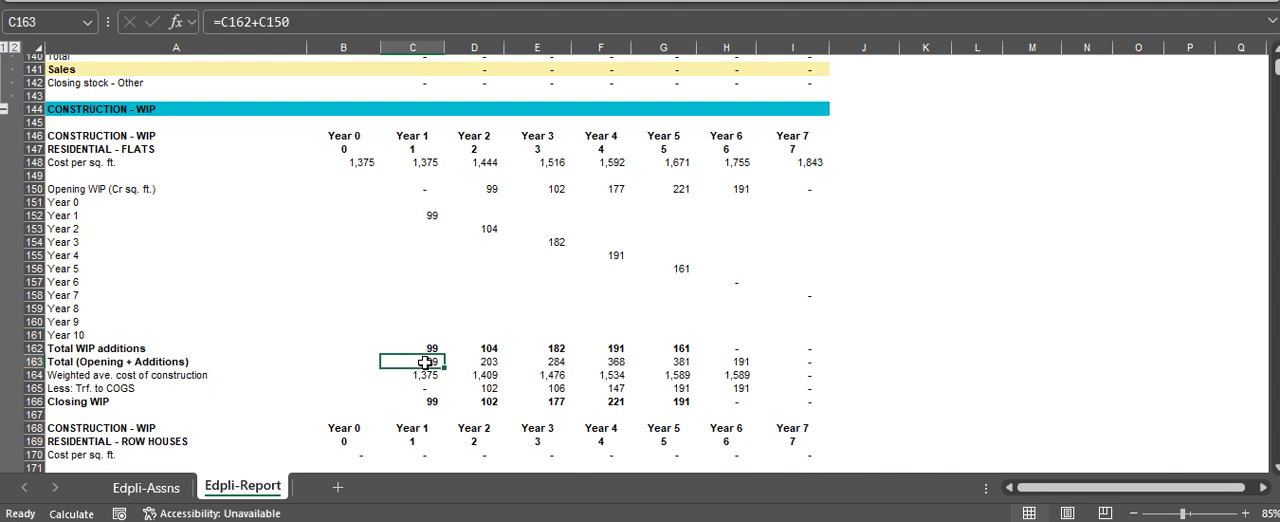
pyautogui.press('Down')
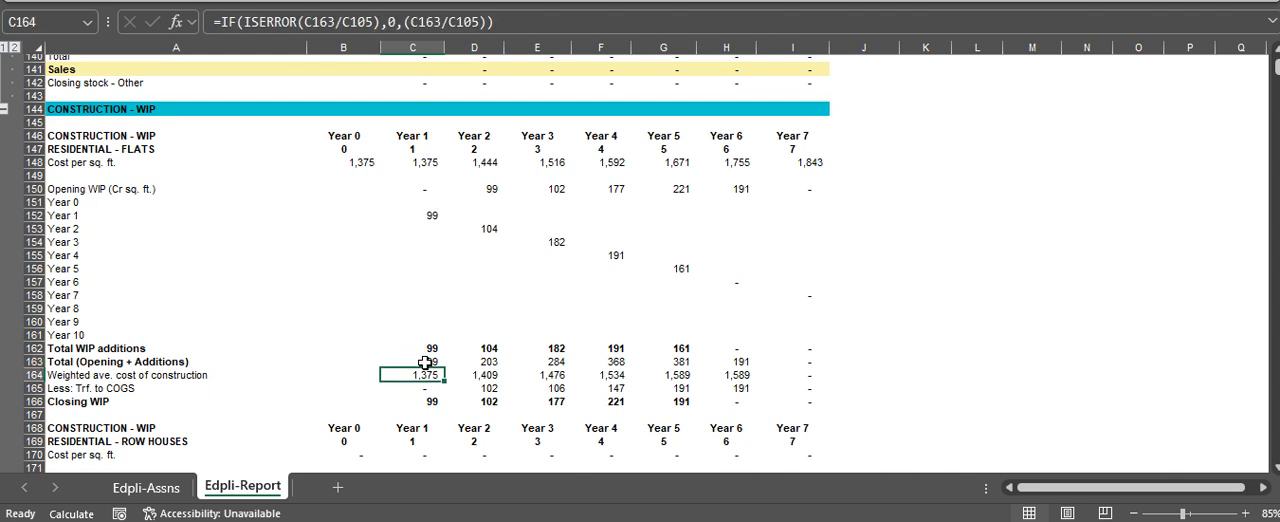
pyautogui.press('F2')
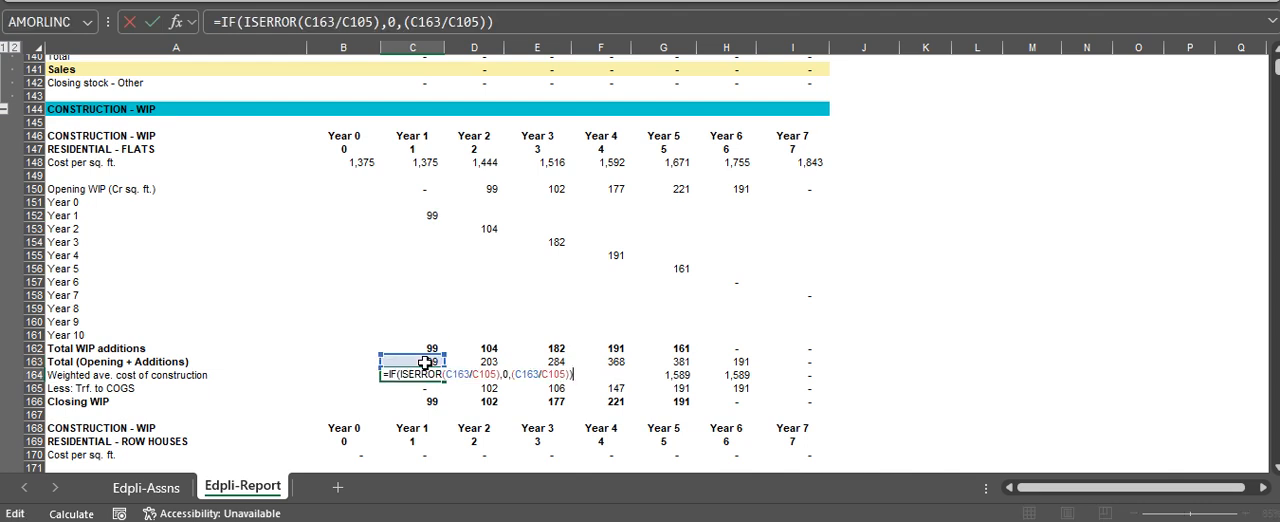
pyautogui.press('Escape')
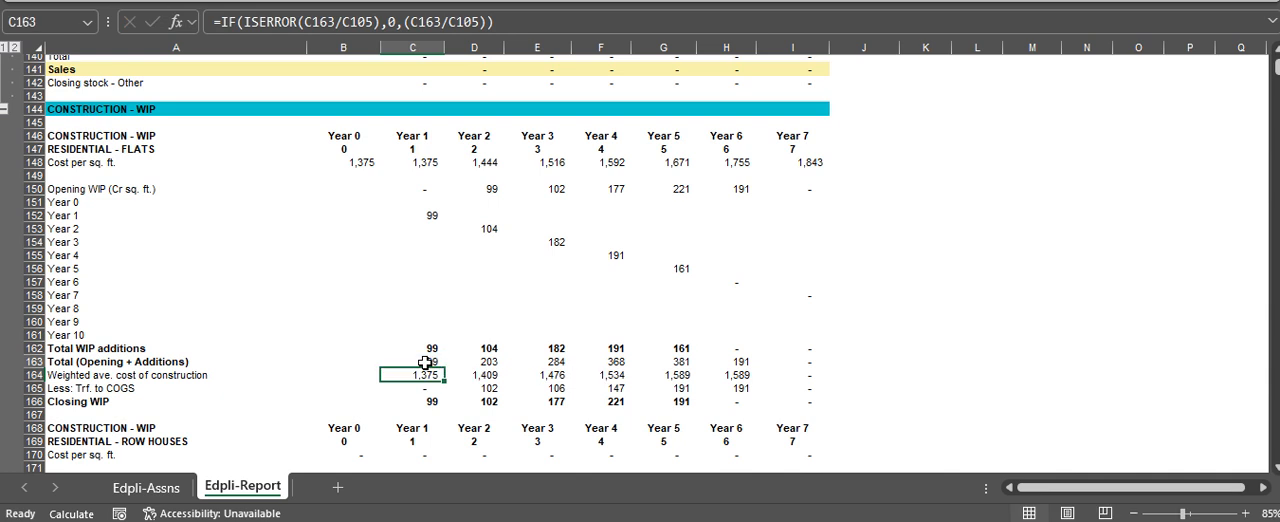
# Check the references behind the Year 1 Total (Opening + Additions) in C163 and Total WIP additions in C162
pyautogui.press('Up')
pyautogui.press('F2')
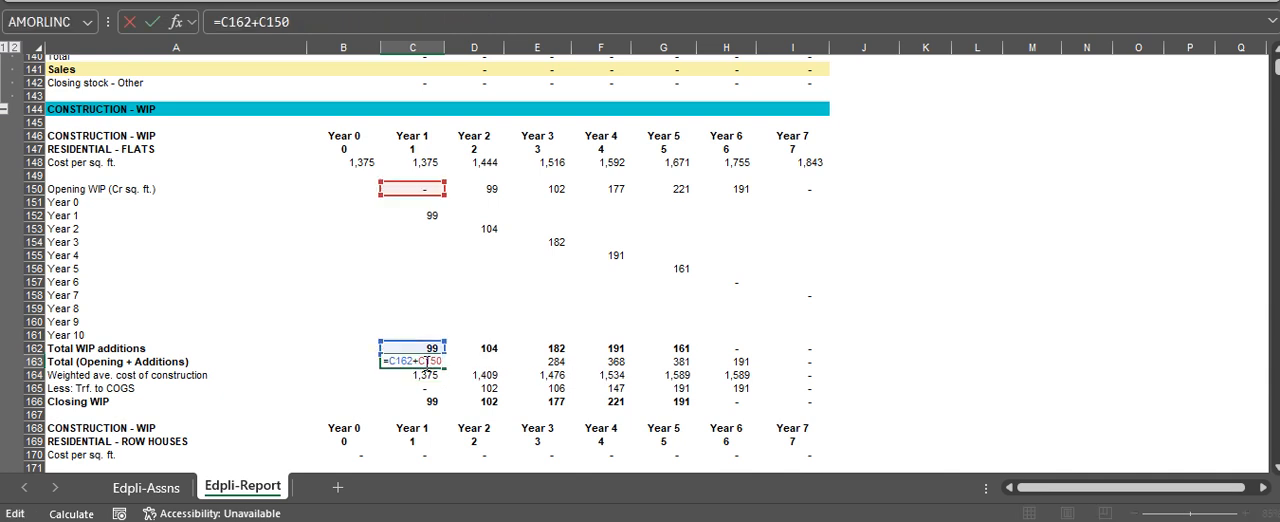
pyautogui.press('Escape')
pyautogui.press('Up')
pyautogui.press('F2')
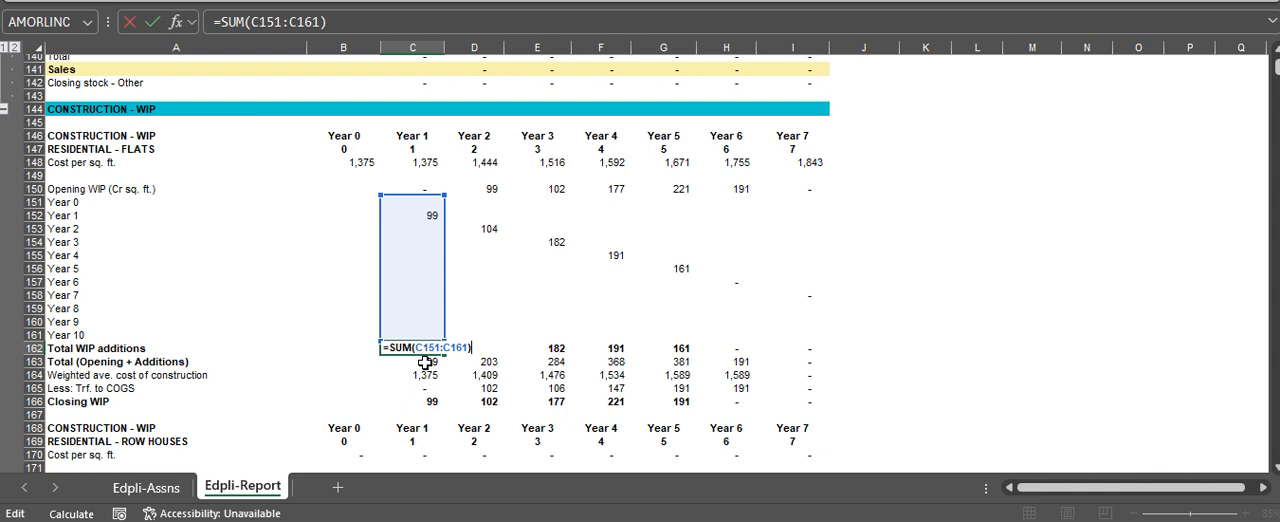
pyautogui.press('Escape')
# Re-examine how the Year 1 weighted average construction cost in C164 draws on C163 and the stock total in C105
pyautogui.press('Down')
pyautogui.press('Down')
pyautogui.press('F2')
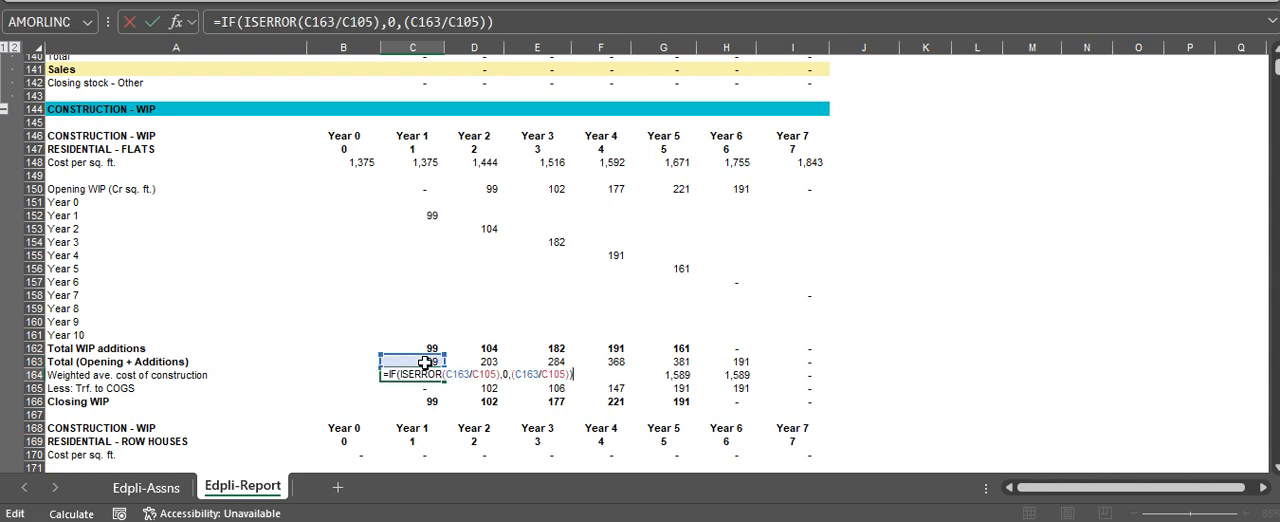
pyautogui.press('Escape')
pyautogui.press('Down')
pyautogui.press('Up')
pyautogui.press('F2')
pyautogui.press('Escape')
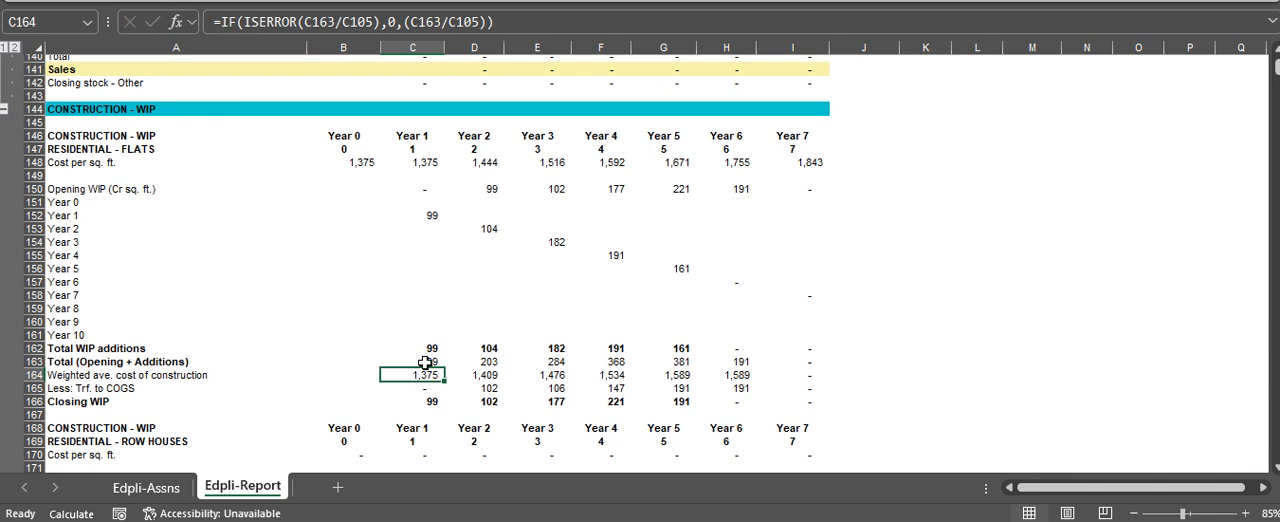
pyautogui.press('F2')
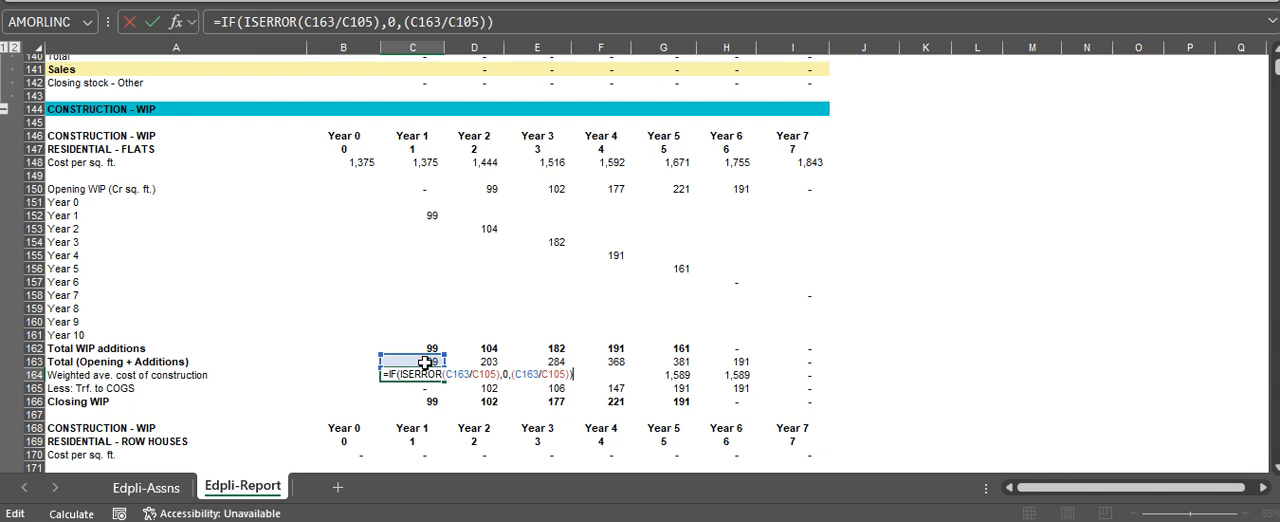
pyautogui.press('Escape')
pyautogui.press('Down')
pyautogui.press('Up')
# Inspect the Year 2 cost per sq. ft. formula in D148 and its link to the YOY cost increment assumption
pyautogui.press('Up')
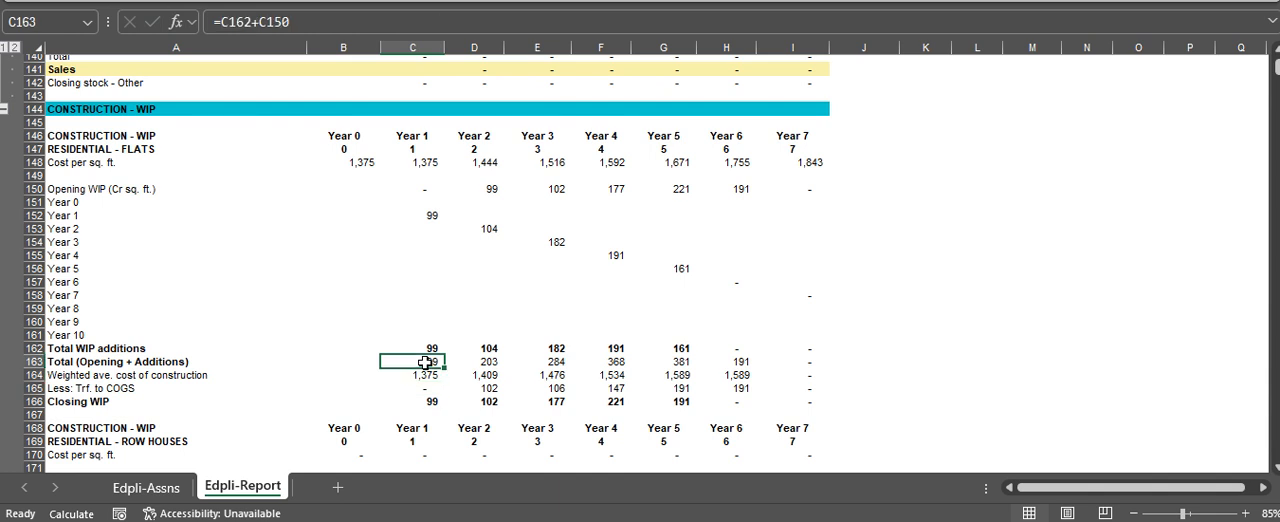
pyautogui.press('Up')
pyautogui.press('Up')
pyautogui.press('Up')
pyautogui.press('Up')
pyautogui.press('Up')
pyautogui.press('Up')
pyautogui.press('Up')
pyautogui.press('Up')
pyautogui.press('Up')
pyautogui.press('Up')
pyautogui.press('Up')
pyautogui.press('Up')
pyautogui.press('Up')
pyautogui.press('Up')
pyautogui.press('Up')
pyautogui.press('Right')
pyautogui.press('F2')
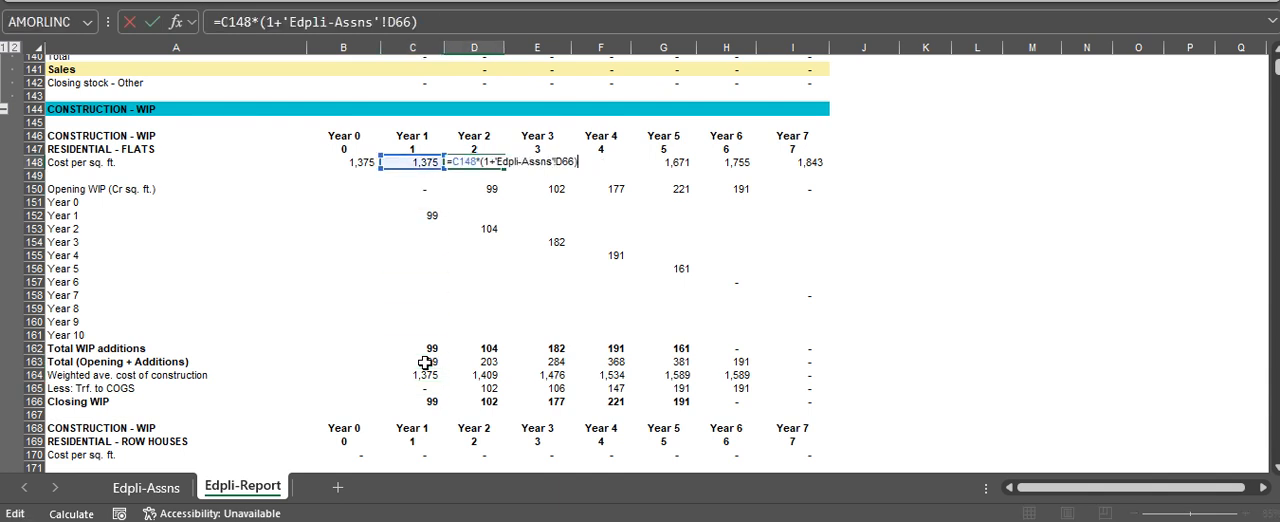
pyautogui.press('Escape')
# Trace the Year 2 Opening WIP in D150 back to the Year 1 Closing WIP in C166
pyautogui.press('Down')
pyautogui.press('Down')
pyautogui.press('F2')
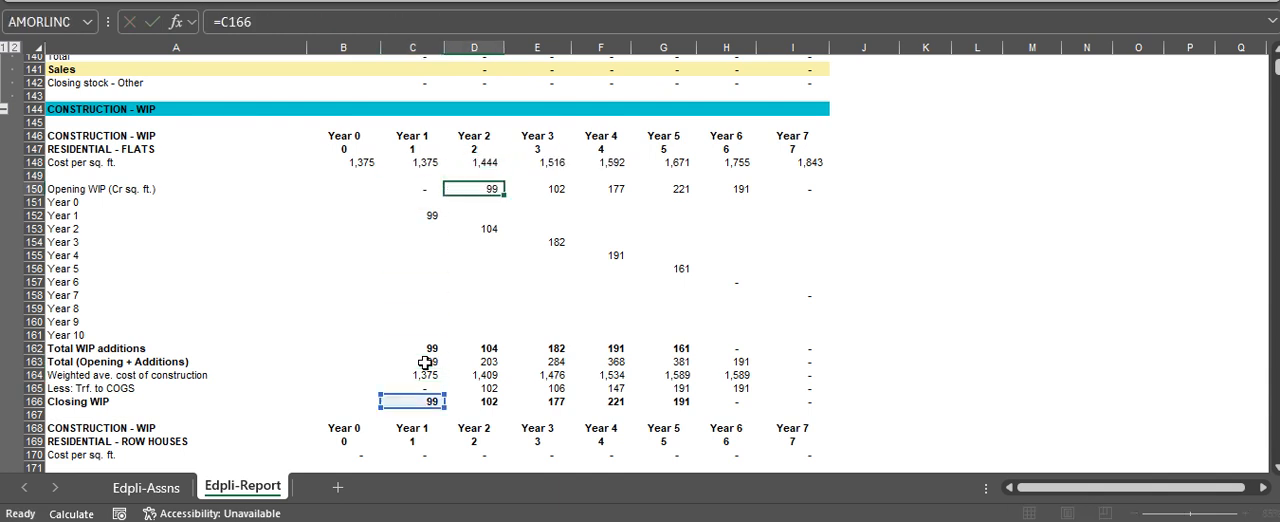
pyautogui.press('Escape')
pyautogui.press('Down')
pyautogui.press('Down')
pyautogui.press('Up')
pyautogui.press('Up')
pyautogui.press('F2')
pyautogui.press('Escape')
# Inspect the Year 2 WIP addition formula in D153 for Residential - Flats and its references
pyautogui.press('Down')
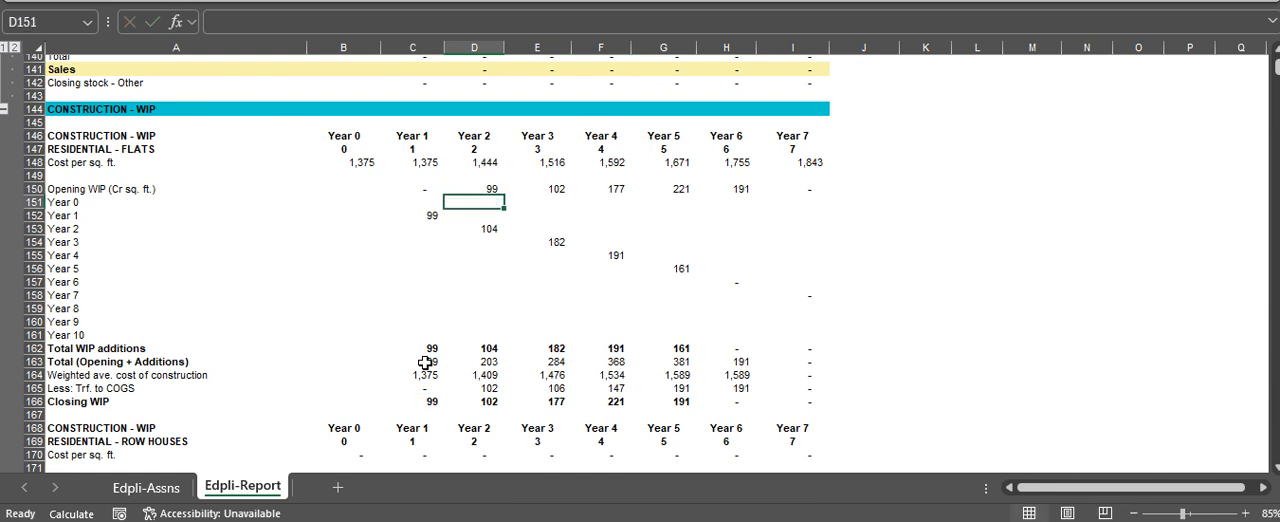
pyautogui.press('Down')
pyautogui.press('Down')
pyautogui.press('F2')
pyautogui.press('Escape')
pyautogui.press('F2')
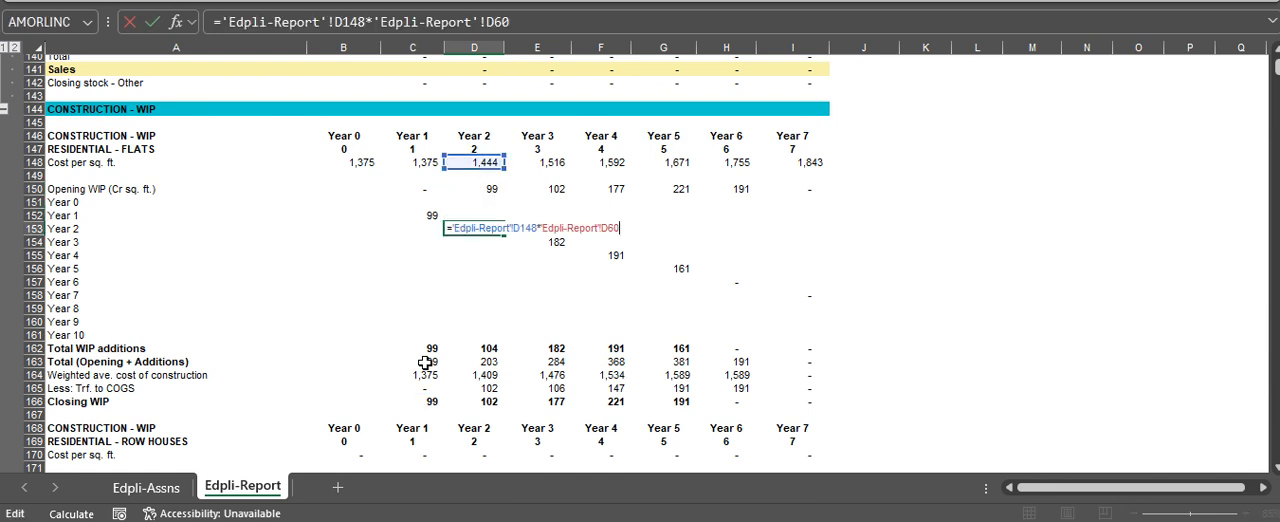
pyautogui.press('Escape')
# Examine the Year 2 Total WIP additions in D162 and Total (Opening + Additions) in D163
pyautogui.press('Down')
pyautogui.press('Down')
pyautogui.press('Down')
pyautogui.press('Down')
pyautogui.press('Down')
pyautogui.press('Down')
pyautogui.press('Down')
pyautogui.press('Down')
pyautogui.press('Down')
pyautogui.press('Down')
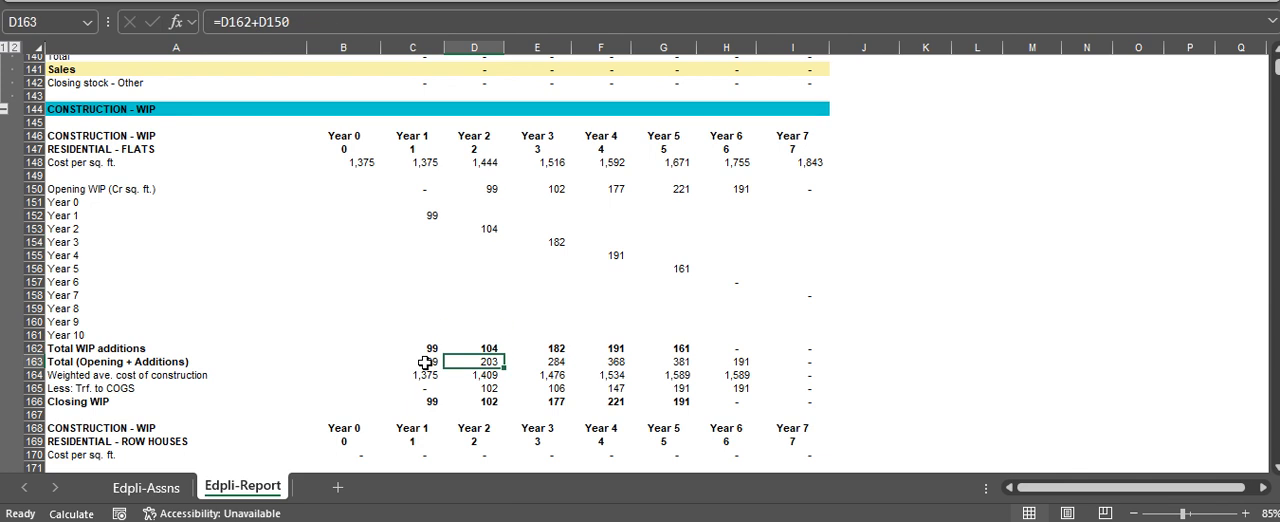
pyautogui.press('Up')
pyautogui.press('F2')
pyautogui.press('Escape')
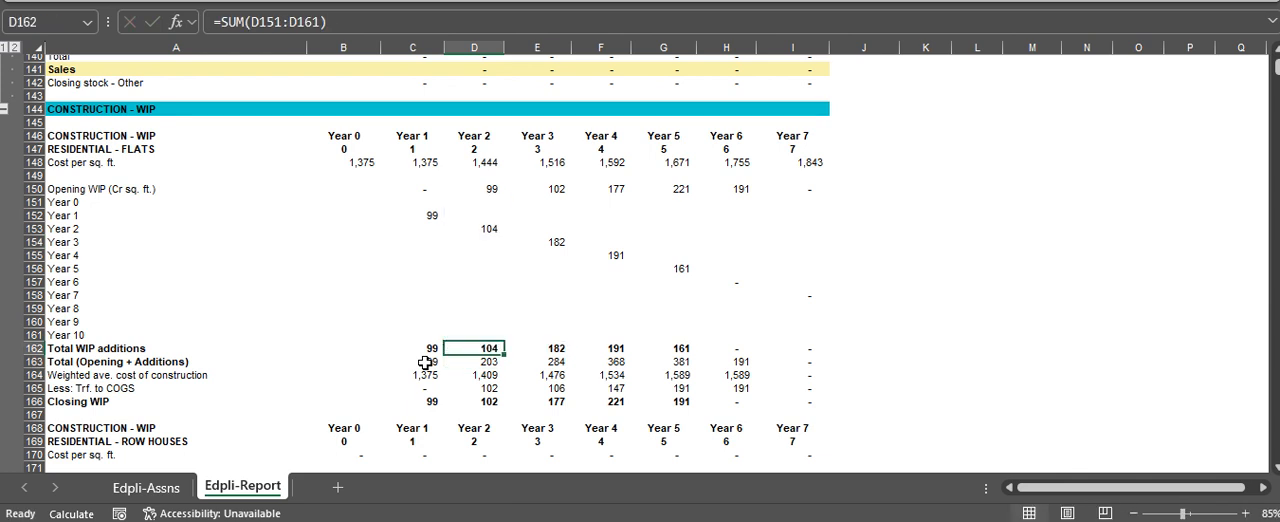
pyautogui.press('Down')
pyautogui.press('F2')
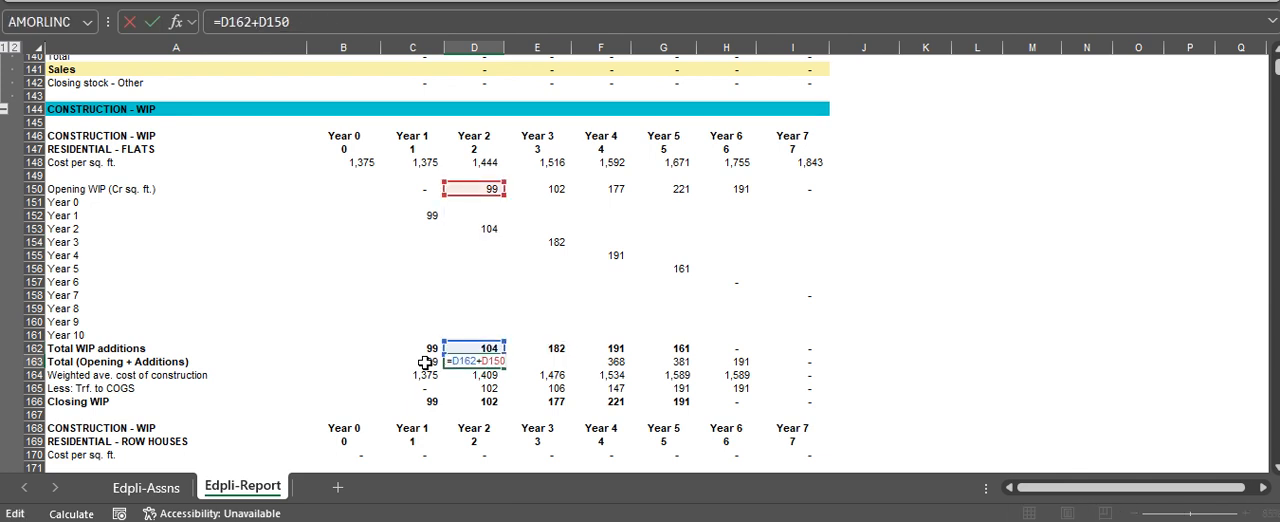
pyautogui.press('Escape')
# Check the Total (Opening + Additions) formulas for Years 3 and 4 in E163 and F163
pyautogui.press('Right')
pyautogui.press('F2')
pyautogui.press('Escape')
pyautogui.press('Right')
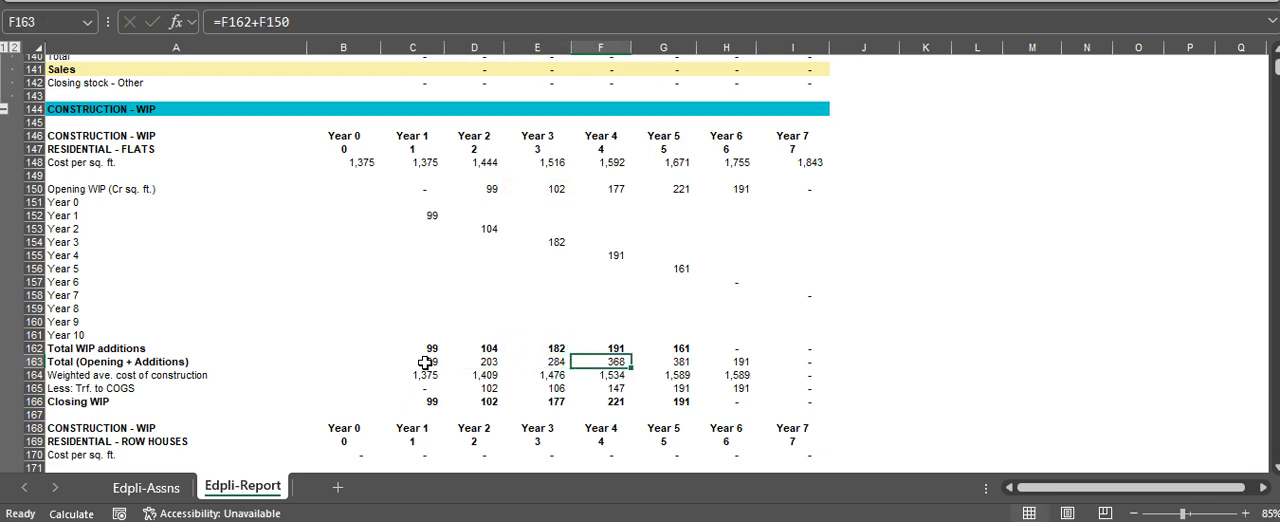
pyautogui.press('F2')
pyautogui.press('Escape')
# Examine the Year 2 transfer to COGS in D165 and the Closing WIP formula in D166
pyautogui.press('Left')
pyautogui.press('Left')
pyautogui.press('Left')
pyautogui.press('Down')
pyautogui.press('Down')
pyautogui.press('Down')
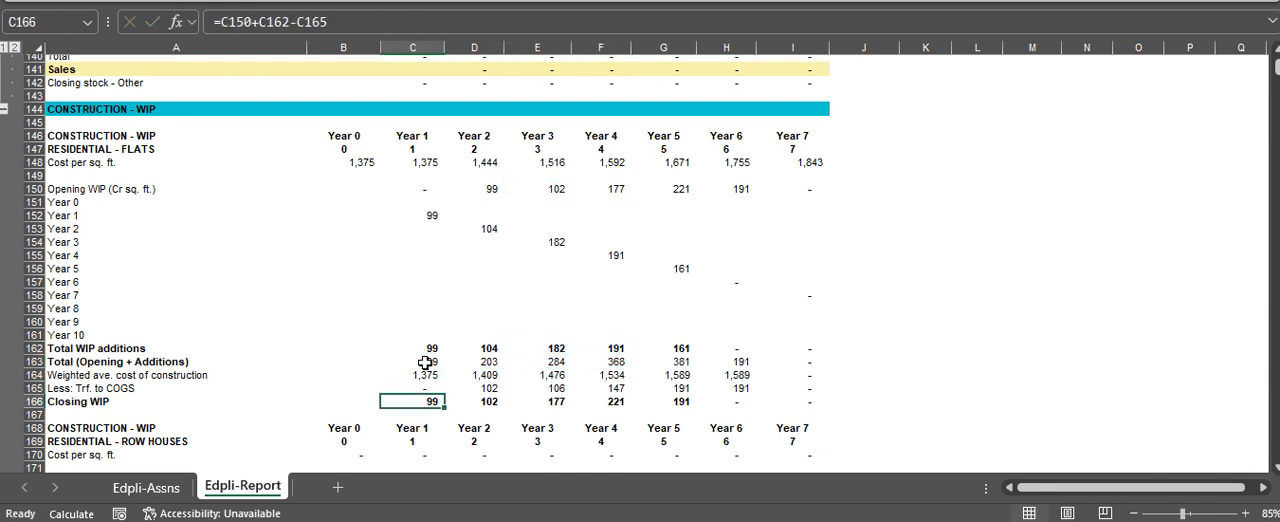
pyautogui.press('Right')
pyautogui.press('Up')
pyautogui.press('F2')
pyautogui.press('Escape')
pyautogui.press('Down')
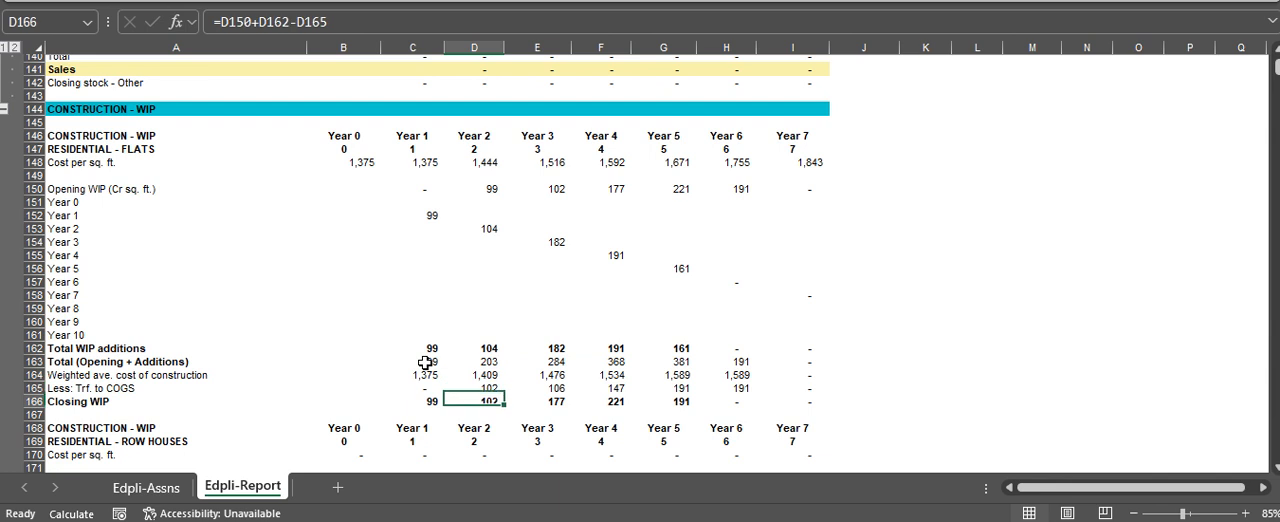
pyautogui.press('F2')
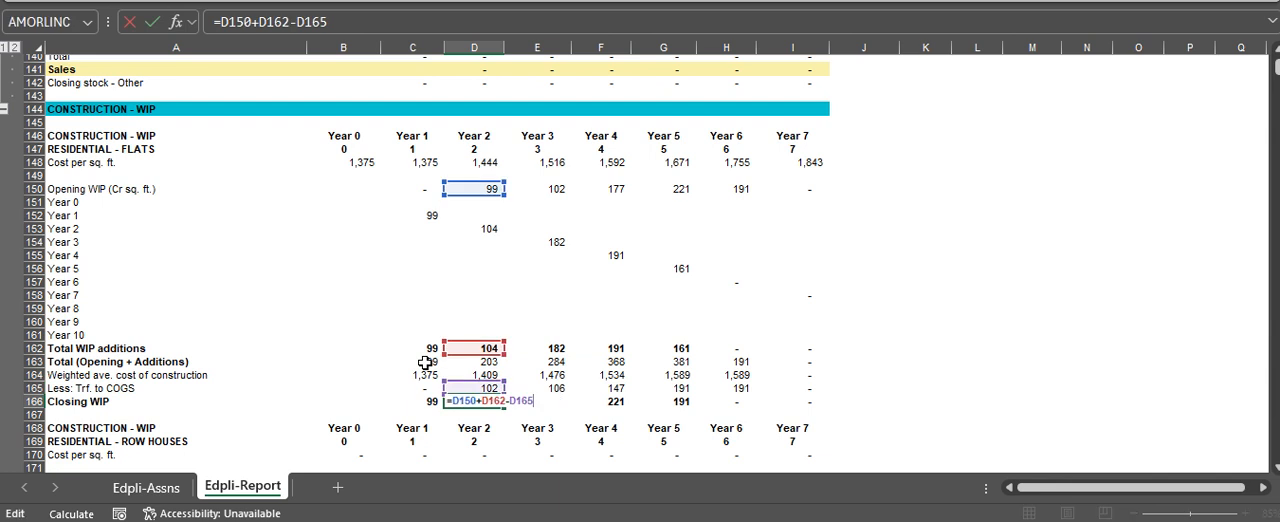
pyautogui.press('Escape')
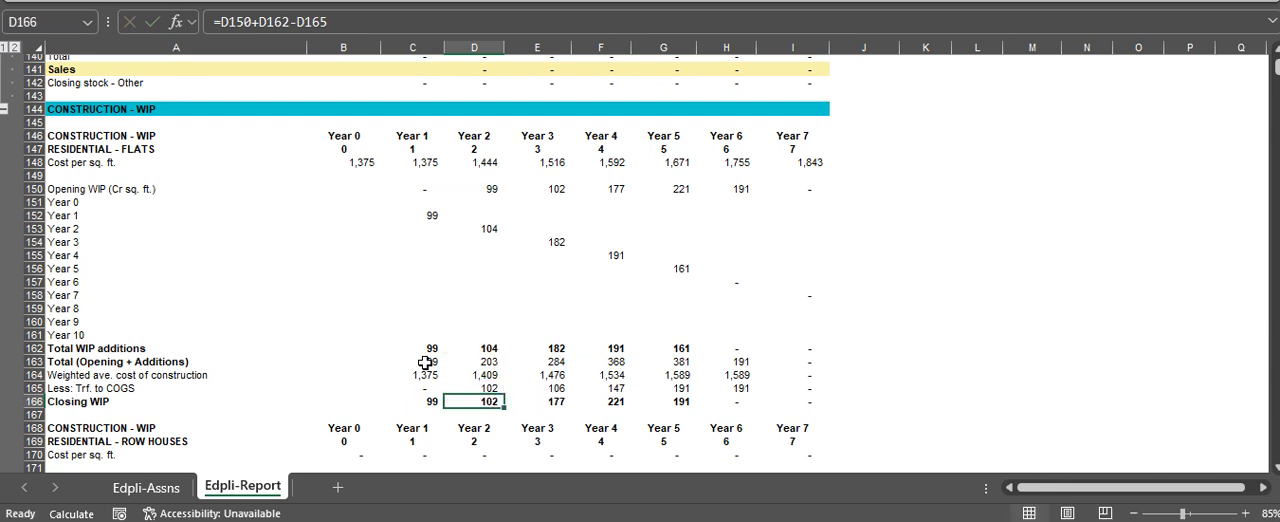
# Review the Construction - WIP blocks for Residential - Row Houses, Residential - Villas and Commercial/ IT
pyautogui.press('Down')
pyautogui.press('Down')
pyautogui.press('Down')
pyautogui.press('Down')
pyautogui.press('Down')
pyautogui.press('Down')
pyautogui.press('Down')
pyautogui.press('Down')
pyautogui.press('Down')
pyautogui.press('Down')
pyautogui.press('Down')
pyautogui.press('Down')
pyautogui.press('Down')
pyautogui.press('Down')
pyautogui.press('Down')
pyautogui.press('Down')
pyautogui.press('Down')
pyautogui.press('Down')
pyautogui.press('Down')
pyautogui.press('Down')
pyautogui.press('Down')
pyautogui.press('Down')
pyautogui.press('Down')
pyautogui.press('Down')
pyautogui.press('Down')
pyautogui.press('Down')
pyautogui.press('Down')
pyautogui.press('Down')
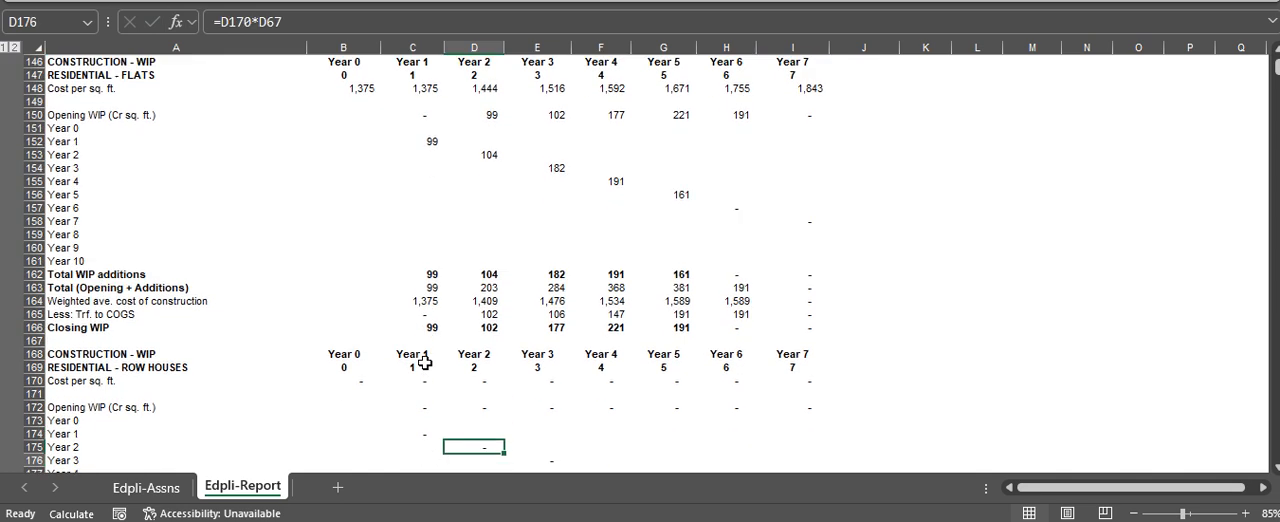
pyautogui.press('Down')
pyautogui.press('Down')
pyautogui.press('Down')
pyautogui.press('Down')
pyautogui.press('Down')
pyautogui.press('Down')
pyautogui.press('Down')
pyautogui.press('Down')
pyautogui.press('Down')
pyautogui.press('Down')
pyautogui.press('Down')
pyautogui.press('Down')
pyautogui.press('Down')
pyautogui.press('Down')
pyautogui.press('Down')
pyautogui.press('Down')
pyautogui.press('Down')
pyautogui.press('Down')
pyautogui.press('Down')
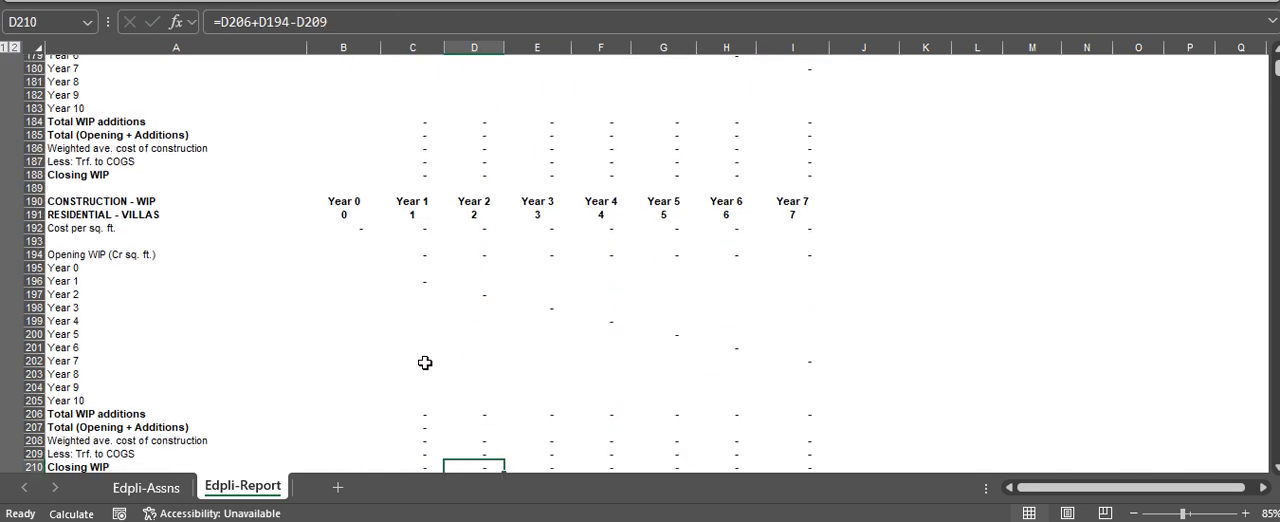
pyautogui.press('Down')
pyautogui.press('Down')
pyautogui.press('Down')
pyautogui.press('Down')
pyautogui.press('Down')
pyautogui.press('Down')
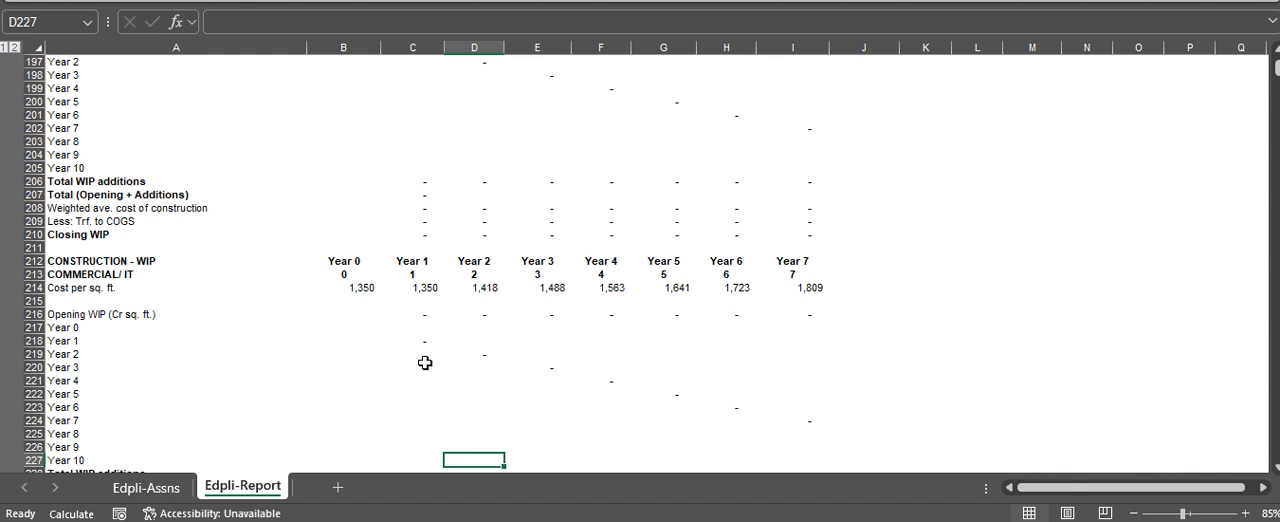
# Trace the Commercial/ IT Year 0 cost per sq. ft. in B214 to its source cell F63 on the Edpli-Assns sheet
pyautogui.press('Up')
pyautogui.press('Up')
pyautogui.press('Up')
pyautogui.press('Up')
pyautogui.press('Up')
pyautogui.press('Up')
pyautogui.press('Up')
pyautogui.press('Up')
pyautogui.press('Up')
pyautogui.press('Up')
pyautogui.press('Up')
pyautogui.press('Up')
pyautogui.press('Left')
pyautogui.press('Left')
pyautogui.press('Up')
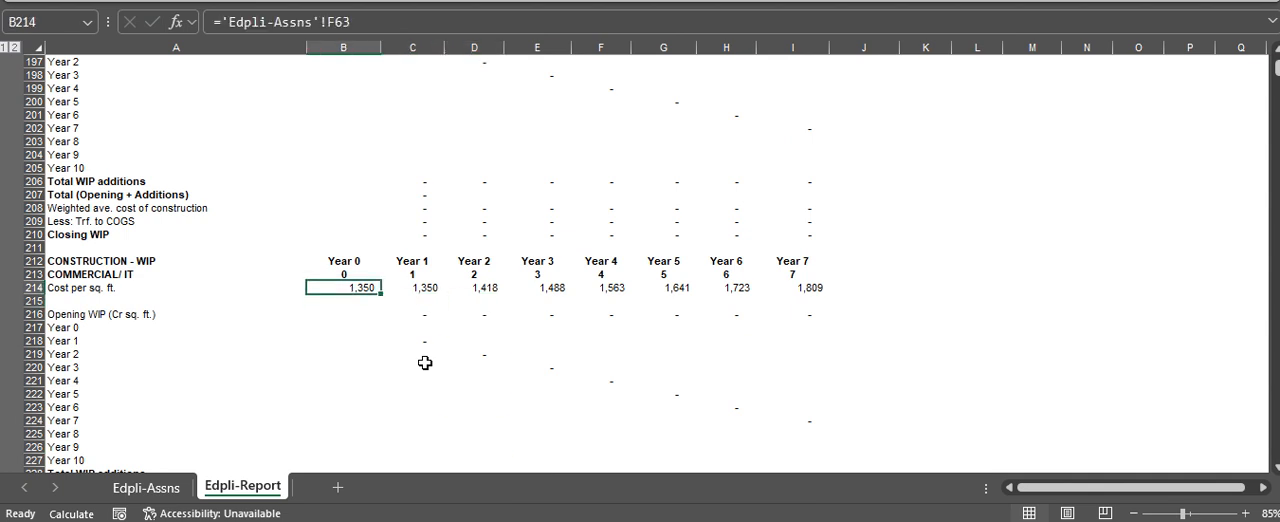
pyautogui.hotkey('ctrl', '[')
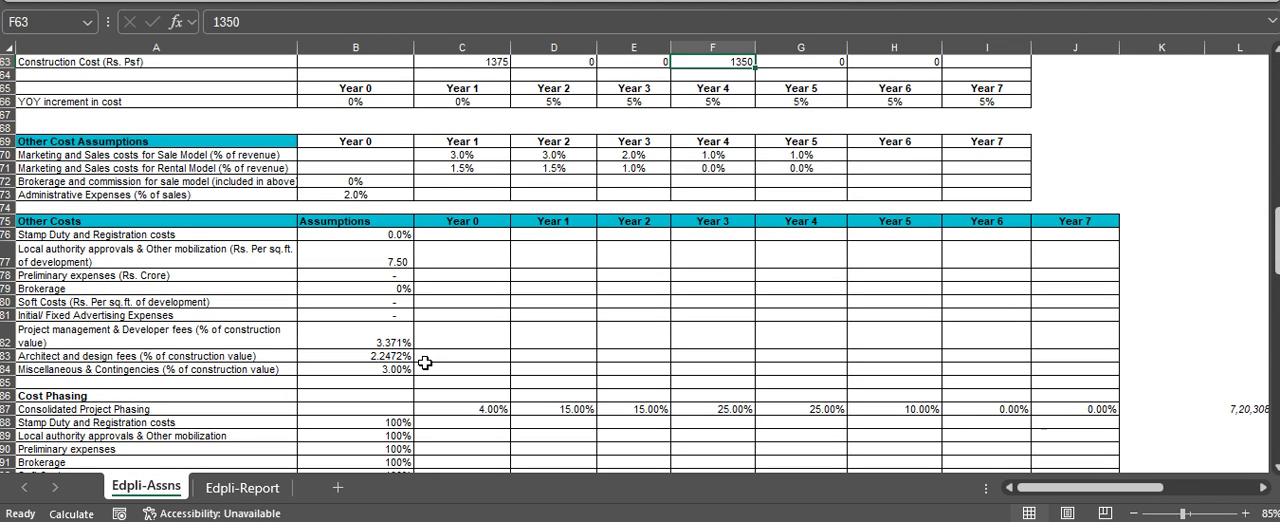
# Review the YOY increment in cost row below the construction costs on the Edpli-Assns sheet
pyautogui.press('Down')
pyautogui.press('Down')
pyautogui.press('Down')
pyautogui.press('Up')
pyautogui.press('Up')
pyautogui.press('Up')
pyautogui.press('Up')
pyautogui.press('Up')
pyautogui.press('Up')
pyautogui.press('Up')
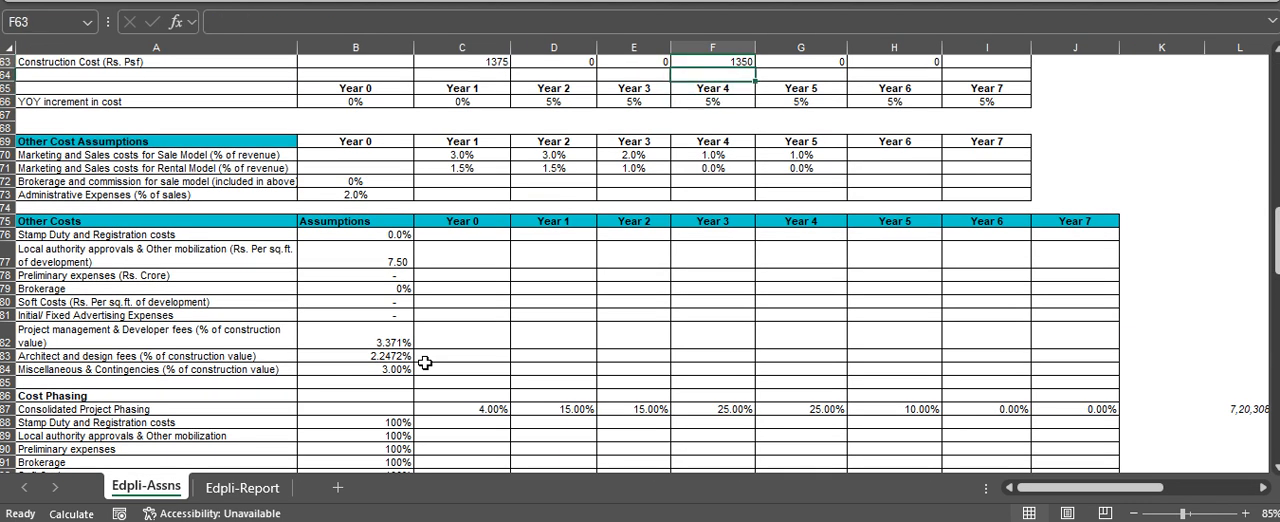
pyautogui.press('Down')
pyautogui.press('Down')
pyautogui.press('Down')
pyautogui.press('Down')
pyautogui.press('Down')
pyautogui.press('Down')
pyautogui.press('Down')
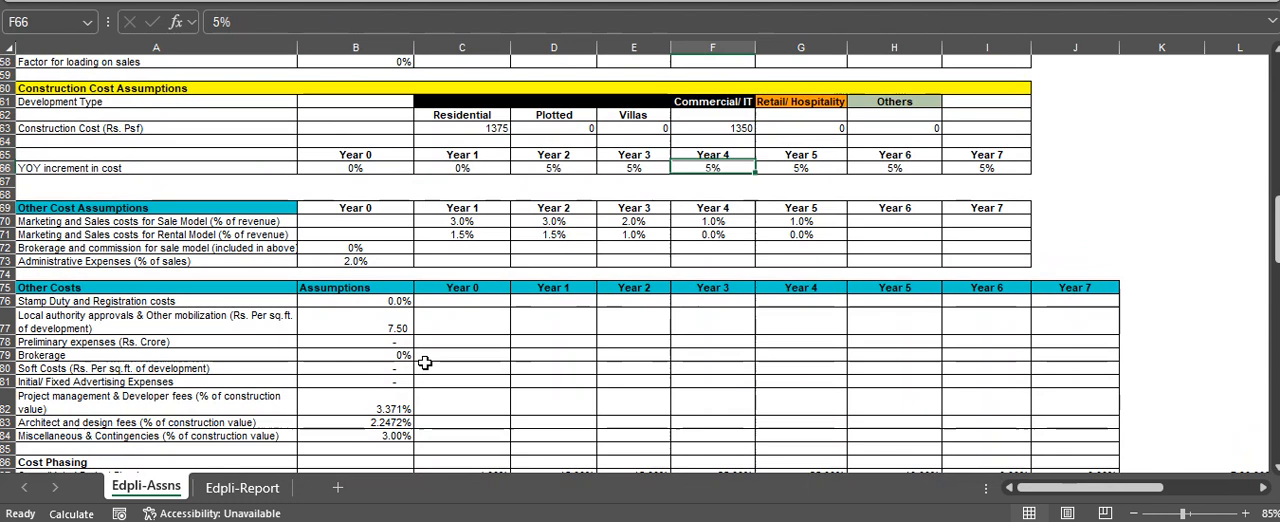
# Compare the Construction Cost (Rs. Psf) assumptions in row 63 for Residential, Plotted, Villas and Commercial/ IT
pyautogui.press('Up')
pyautogui.press('Up')
pyautogui.press('Up')
pyautogui.press('Left')
pyautogui.press('Left')
pyautogui.press('Left')
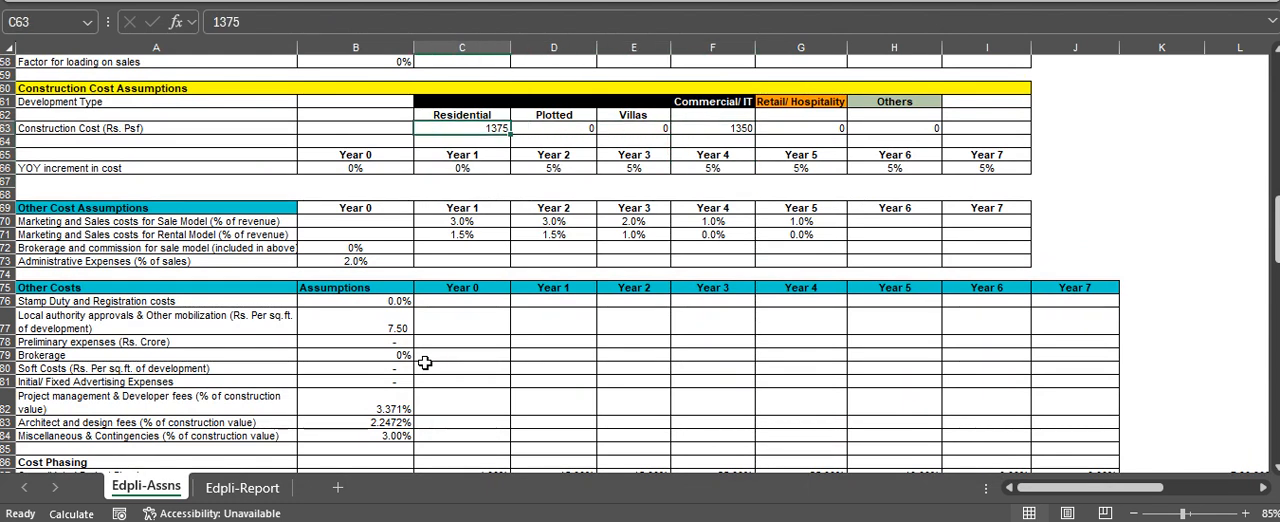
pyautogui.press('Right')
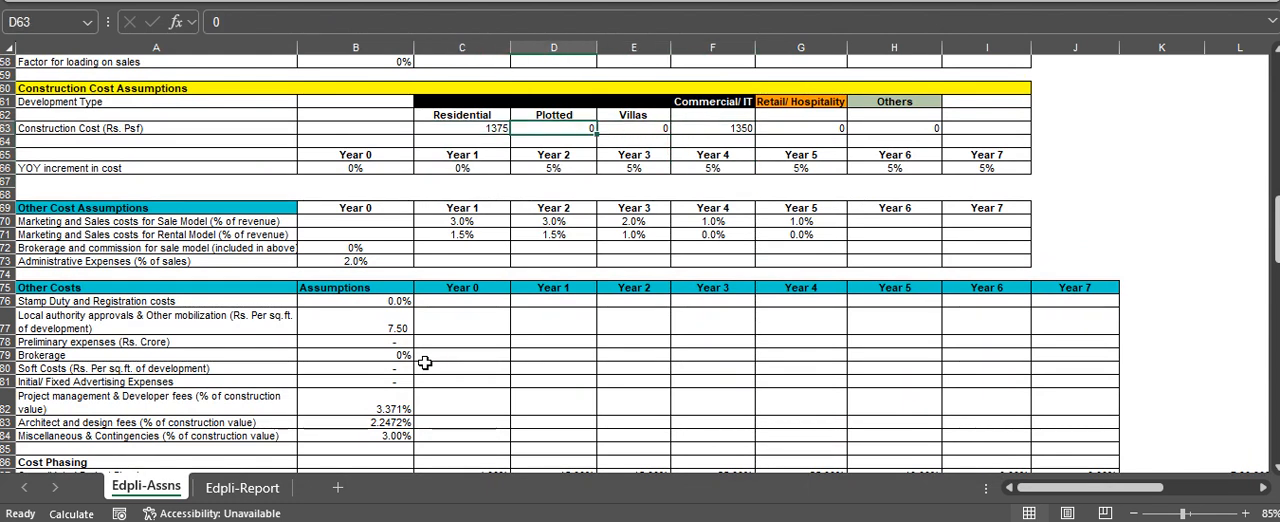
pyautogui.press('Right')
pyautogui.press('Right')
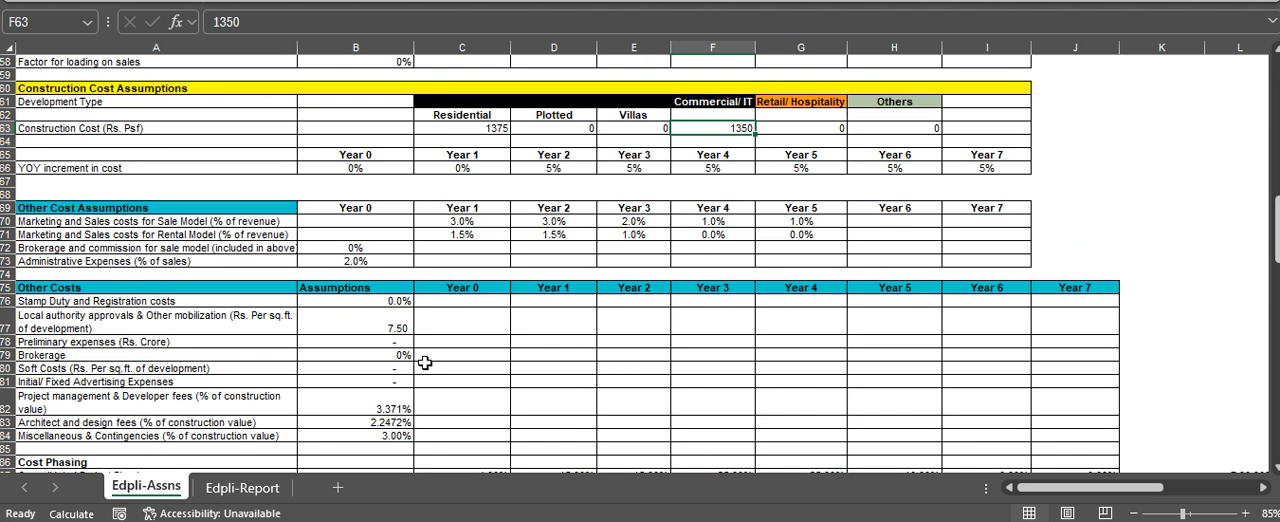
# Review the YOY increment in cost assumptions in row 66 from Year 0 through Year 7
pyautogui.press('Left')
pyautogui.press('Left')
pyautogui.press('Left')
pyautogui.press('Left')
pyautogui.press('Left')
pyautogui.press('Down')
pyautogui.press('Down')
pyautogui.press('Down')
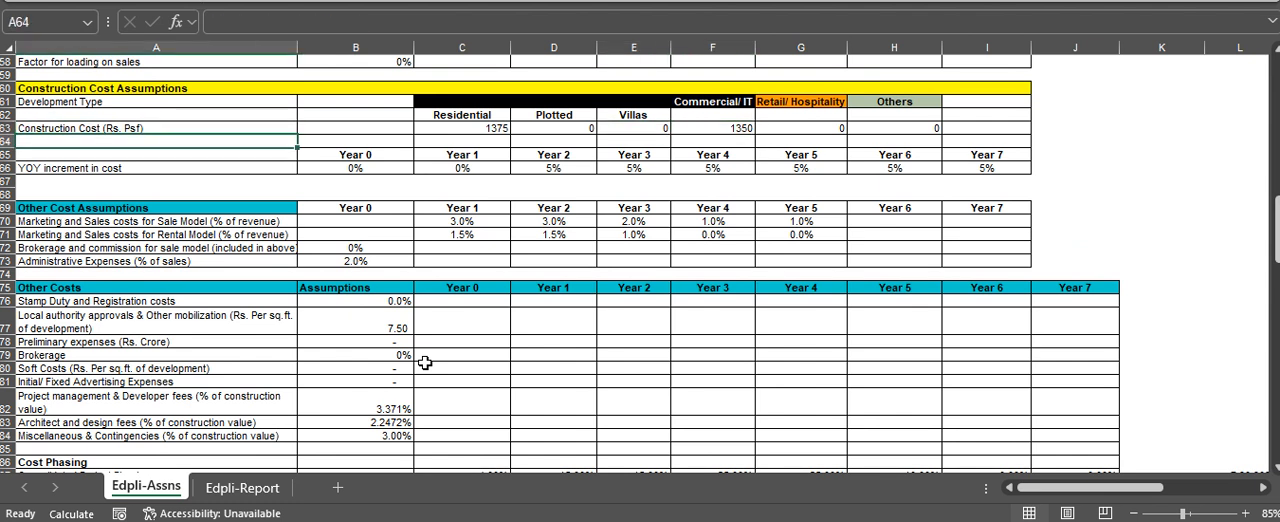
pyautogui.press('Right')
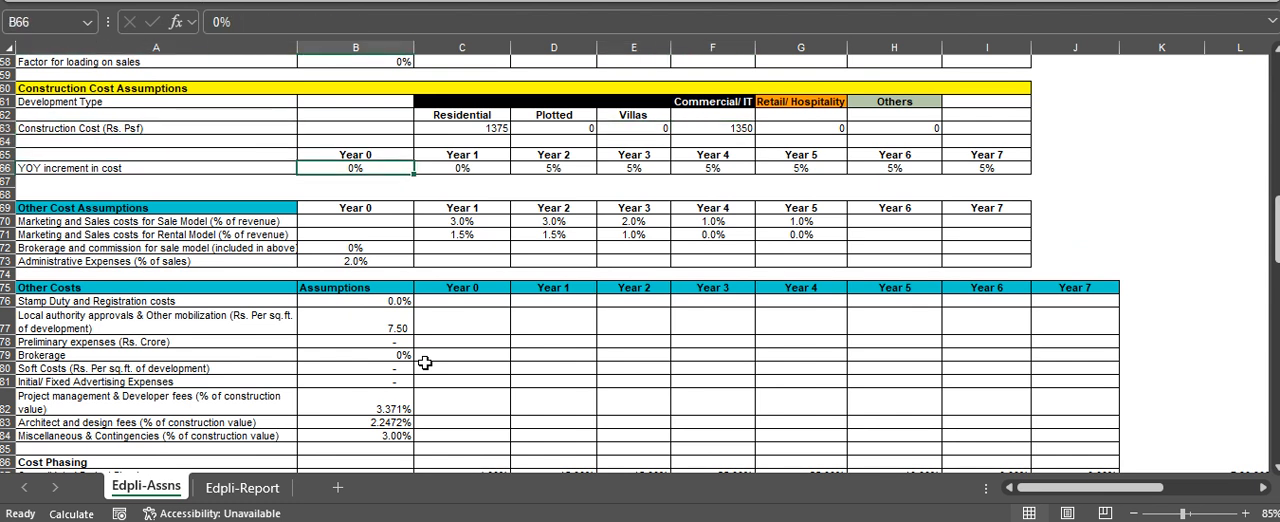
pyautogui.press('Right')
pyautogui.press('Right')
pyautogui.press('Right')
pyautogui.press('Right')
pyautogui.press('Left')
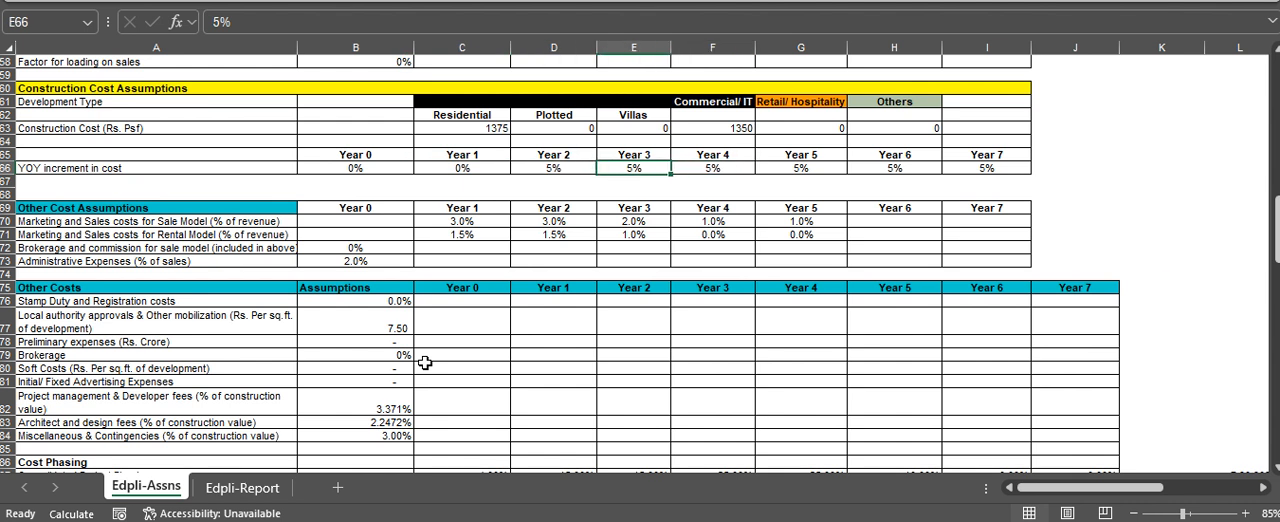
pyautogui.press('Right')
pyautogui.press('Right')
pyautogui.press('Right')
pyautogui.press('Right')
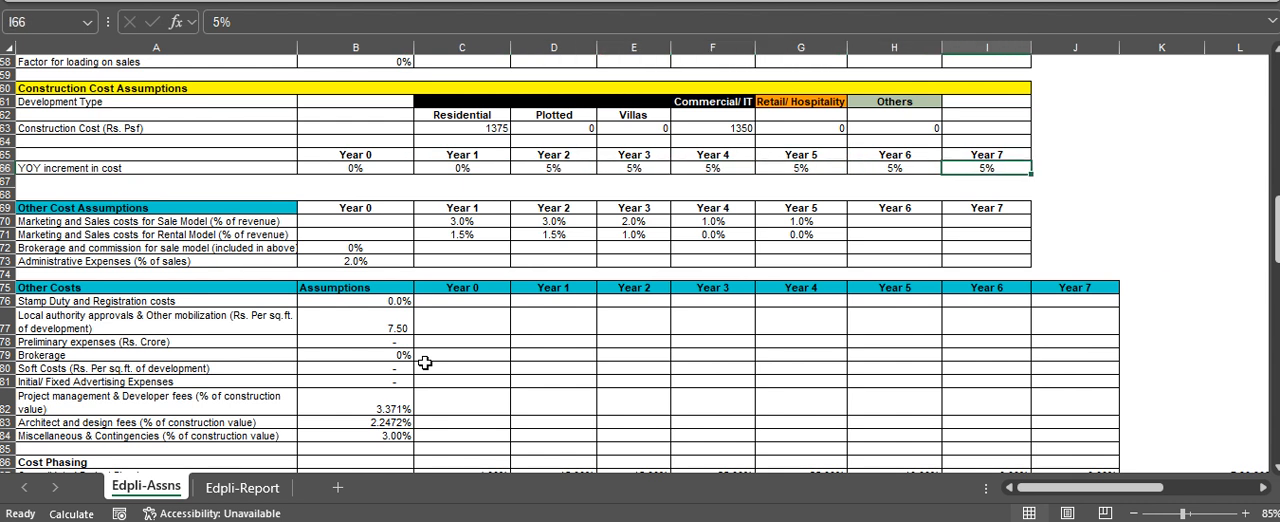
# Review the Marketing and Sales costs for Sale Model percentages in row 70 under Other Cost Assumptions
pyautogui.press('Left')
pyautogui.press('Left')
pyautogui.press('Left')
pyautogui.press('Left')
pyautogui.press('Left')
pyautogui.press('Left')
pyautogui.press('Left')
pyautogui.press('Down')
pyautogui.press('Down')
pyautogui.press('Down')
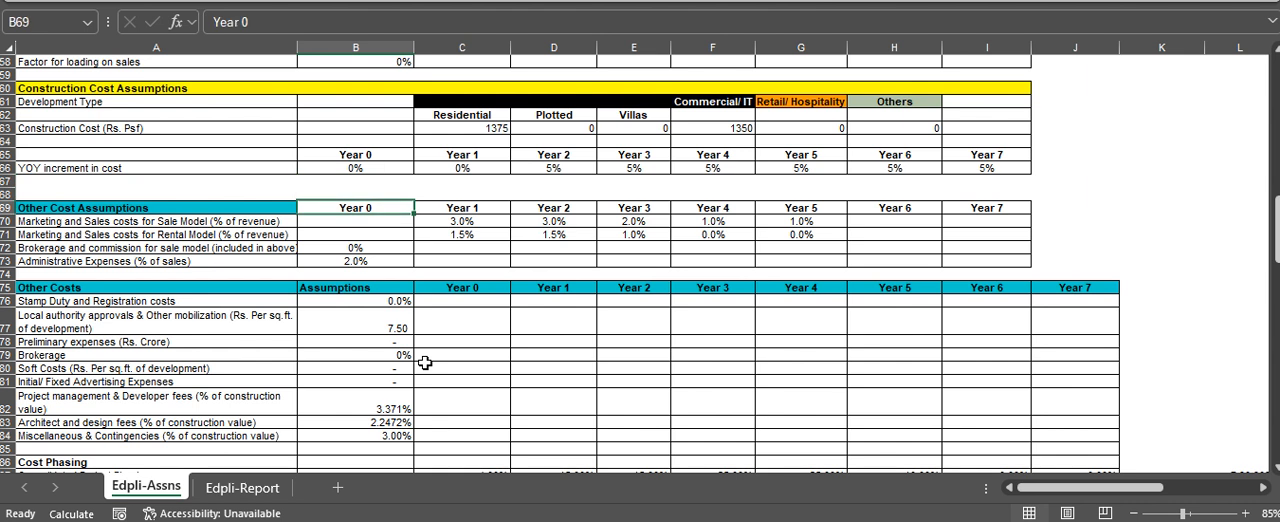
pyautogui.press('Down')
pyautogui.press('Right')
pyautogui.press('Right')
pyautogui.press('Left')
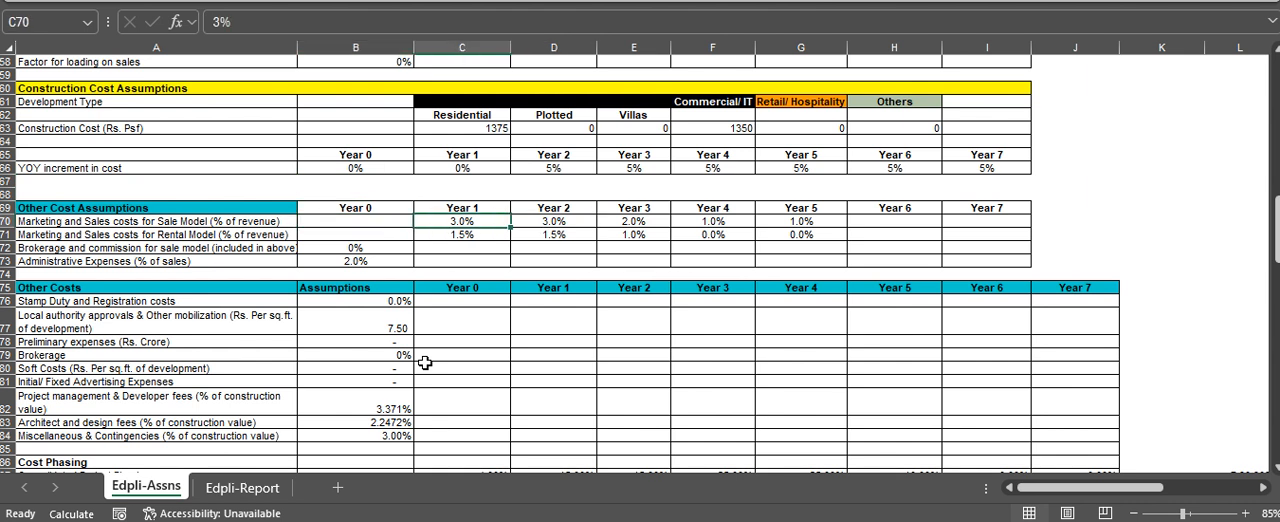
pyautogui.press('Right')
pyautogui.press('Right')
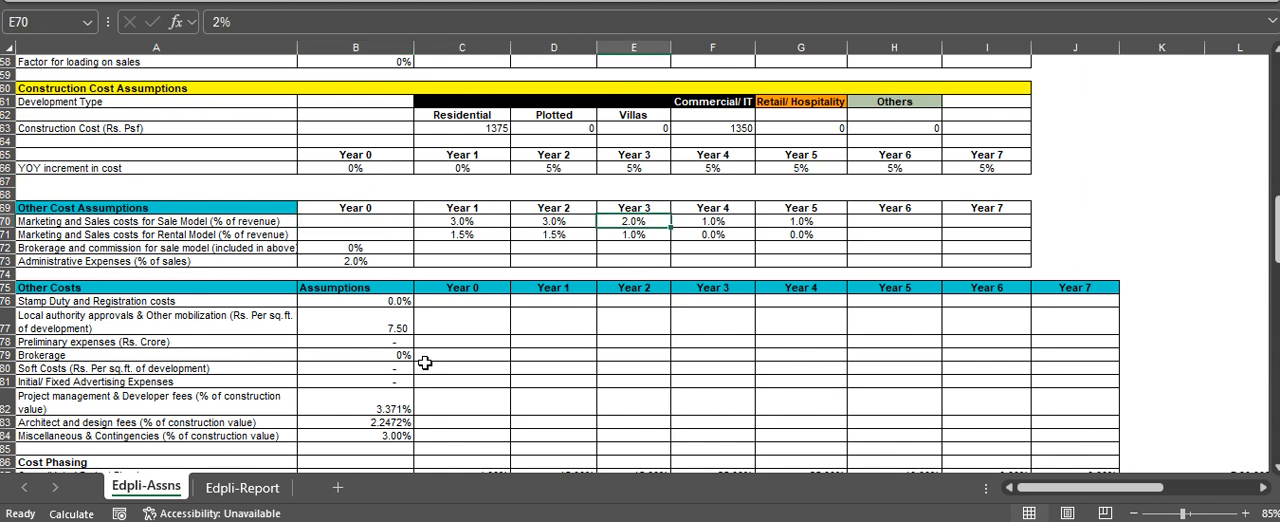
# Review the Marketing and Sales costs for Rental Model percentages by year in row 71
pyautogui.press('Down')
pyautogui.press('Left')
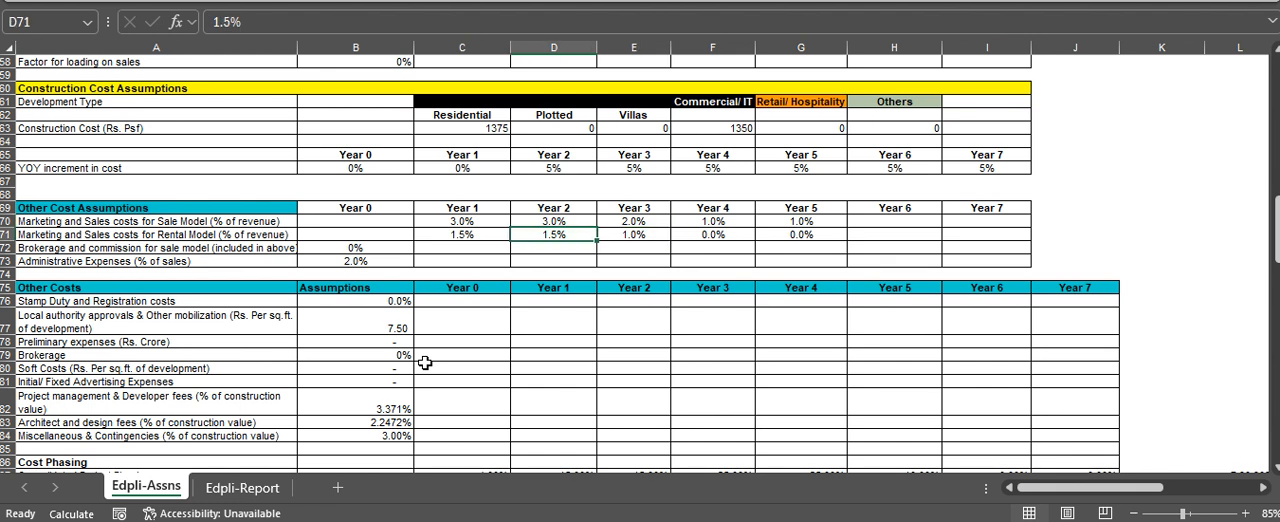
pyautogui.press('Left')
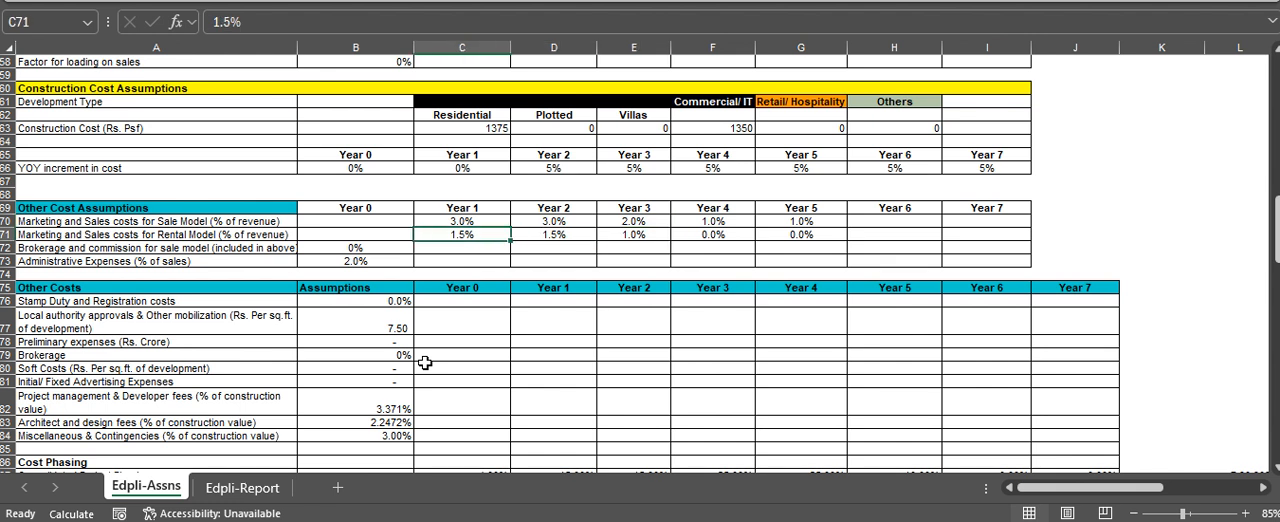
pyautogui.press('Right')
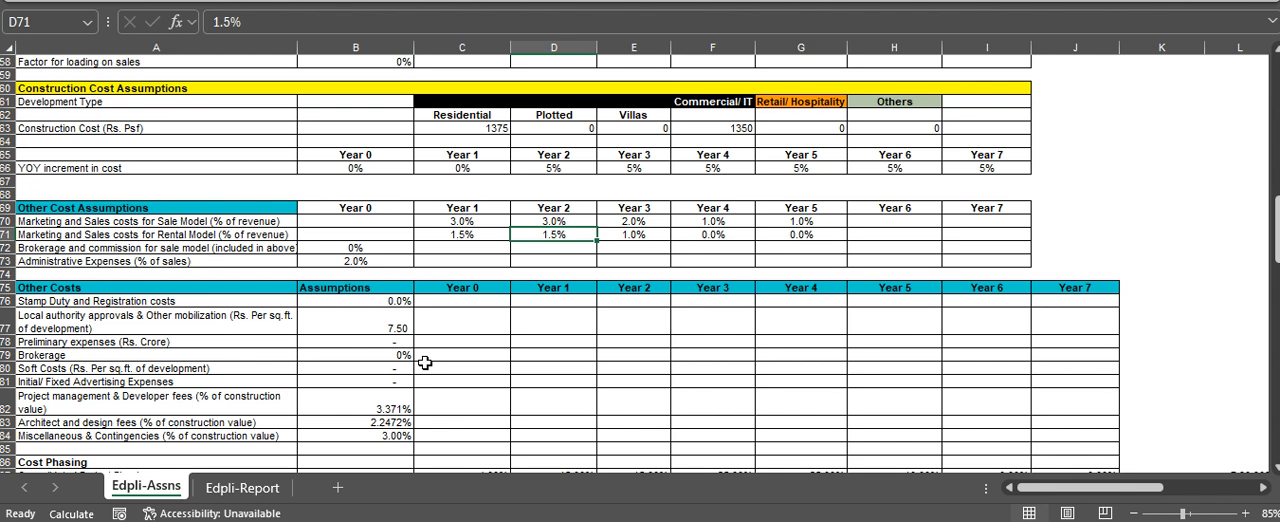
pyautogui.press('Right')
pyautogui.press('Right')
pyautogui.press('Left')
pyautogui.press('Left')
pyautogui.press('Left')
pyautogui.press('Left')
pyautogui.press('Left')
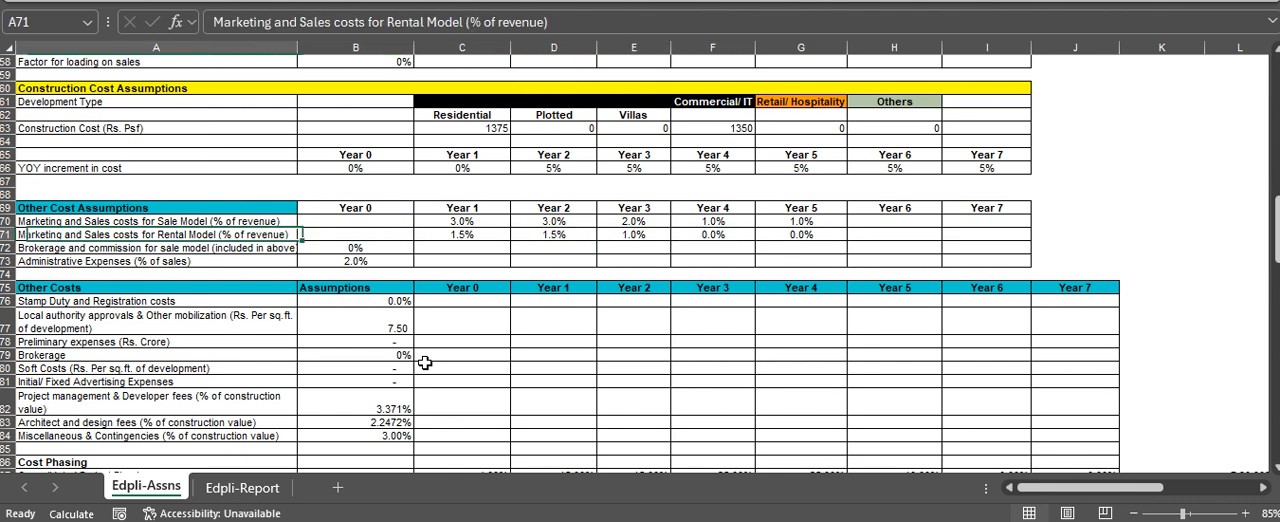
# Check the Administrative Expenses (% of sales) assumption in B73
pyautogui.press('Down')
# Review the Other Costs assumptions in column B, from Stamp Duty and Registration costs to Miscellaneous & Contingencies
pyautogui.press('Down')
pyautogui.press('Right')
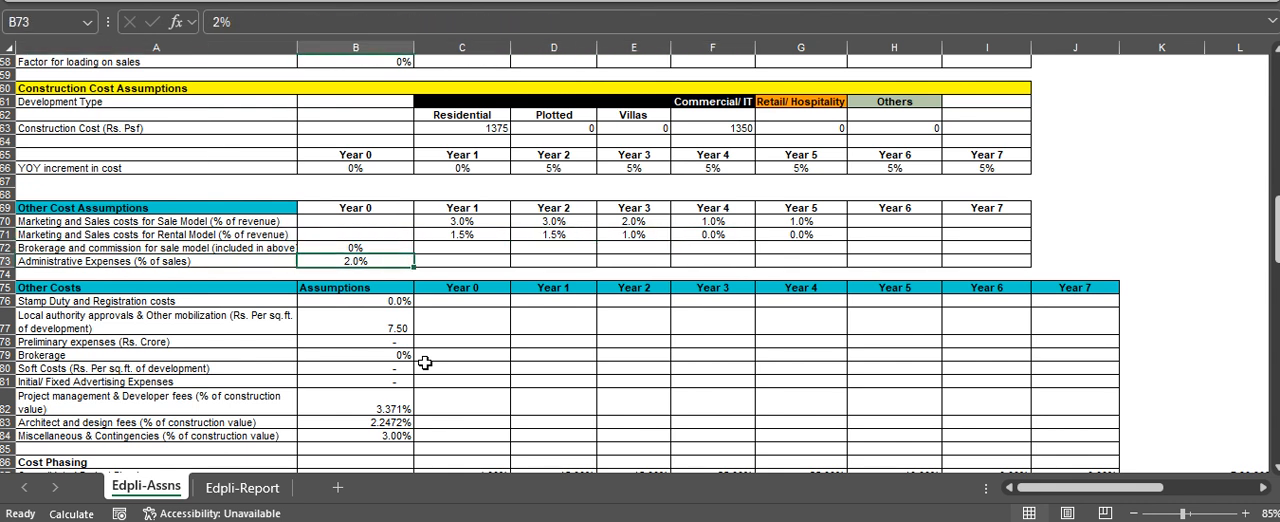
pyautogui.press('Down')
pyautogui.press('Down')
pyautogui.press('Down')
pyautogui.press('Down')
pyautogui.press('Down')
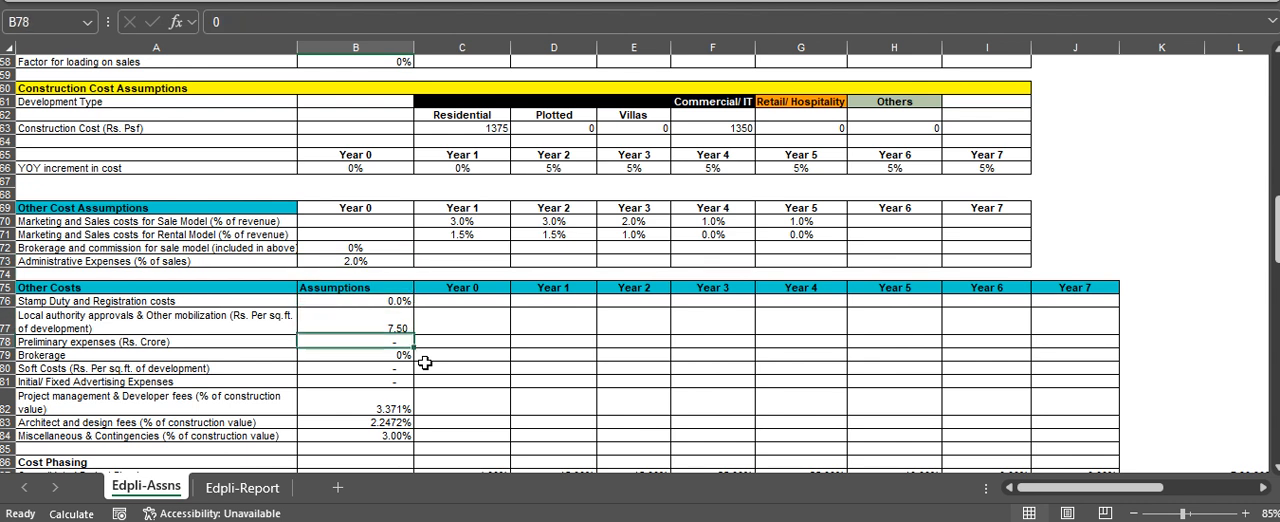
pyautogui.press('Down')
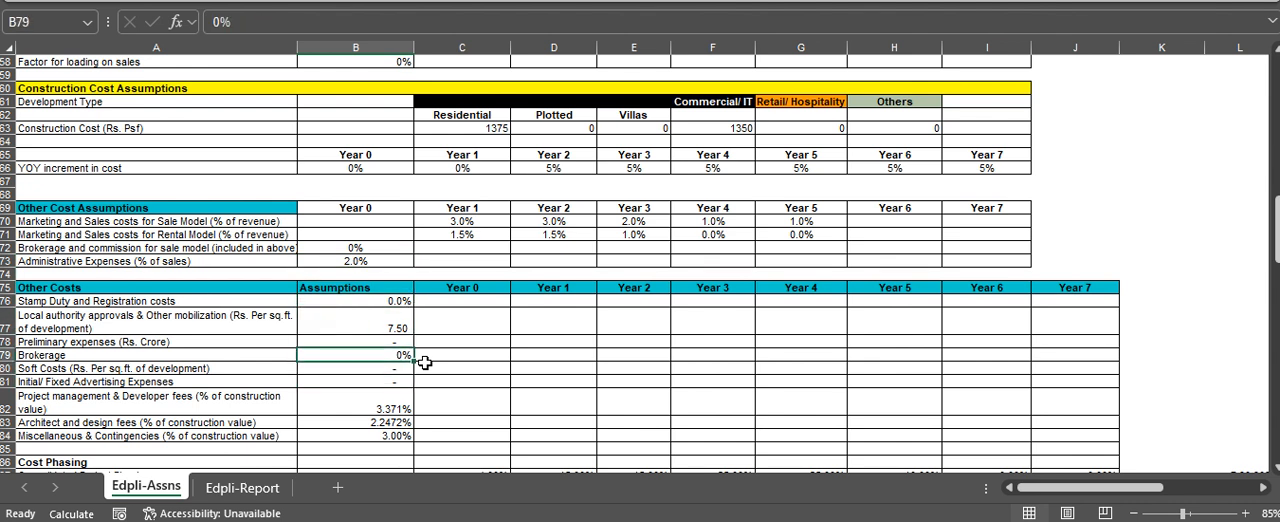
pyautogui.press('Down')
pyautogui.press('Down')
pyautogui.press('Down')
pyautogui.press('Down')
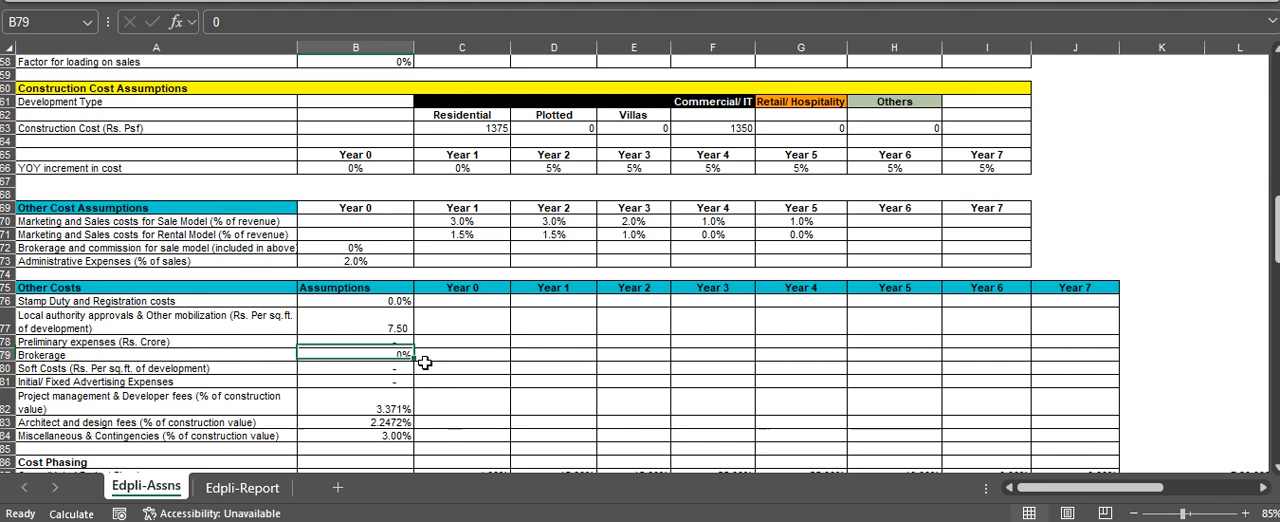
pyautogui.press('Down')
pyautogui.press('Down')
pyautogui.press('Down')
pyautogui.press('Down')
pyautogui.press('Down')
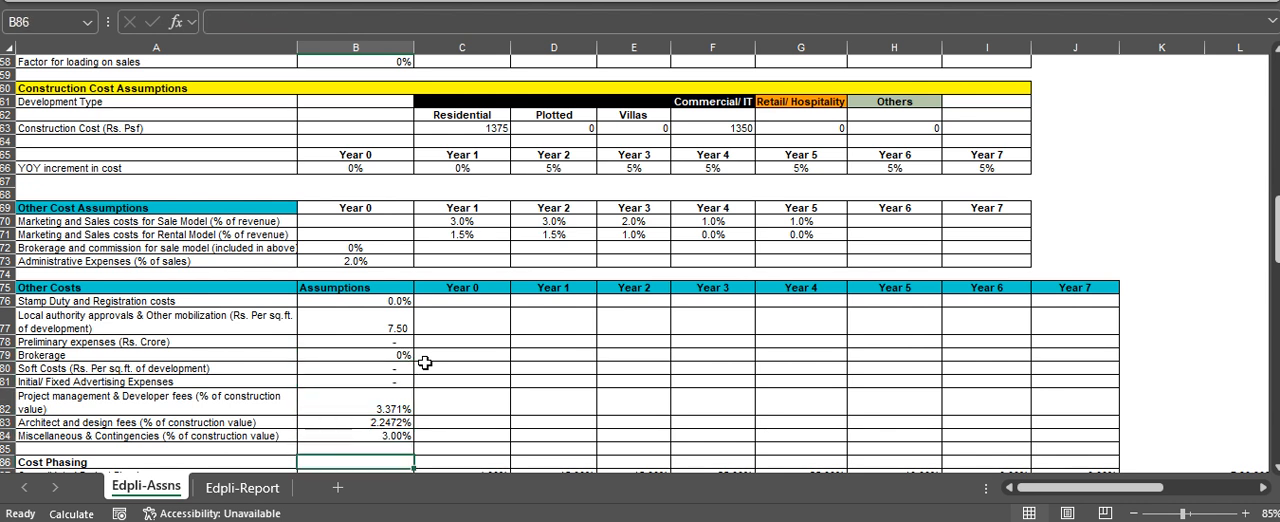
pyautogui.press('Up')
pyautogui.press('Up')
pyautogui.press('Up')
pyautogui.press('Up')
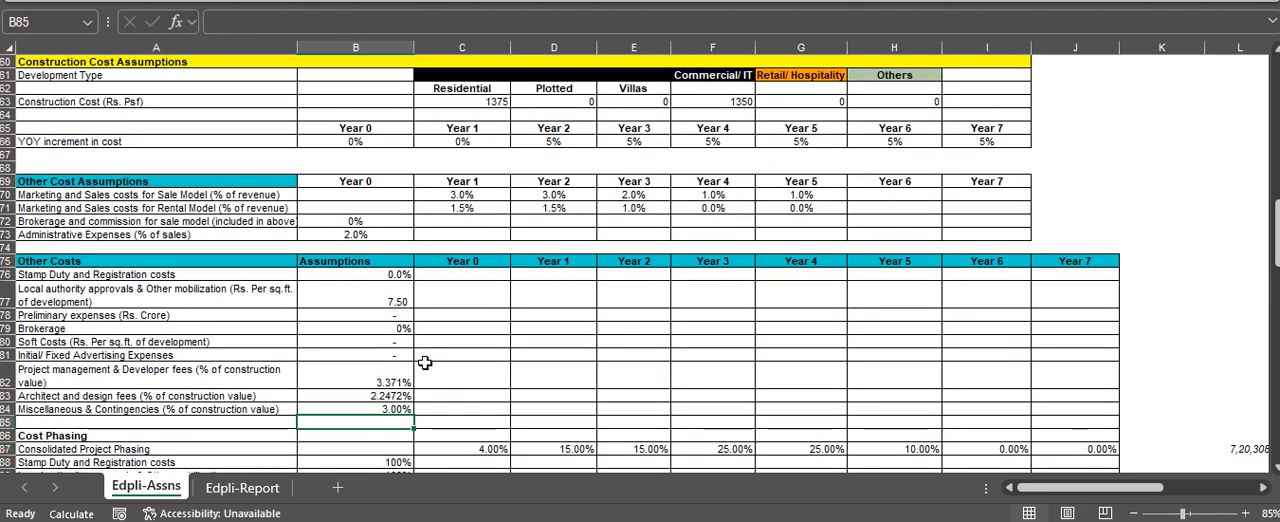
# Inspect the formulas and values for project management, architect and design, and miscellaneous fees in B82 to B84
pyautogui.press('Up')
pyautogui.press('Up')
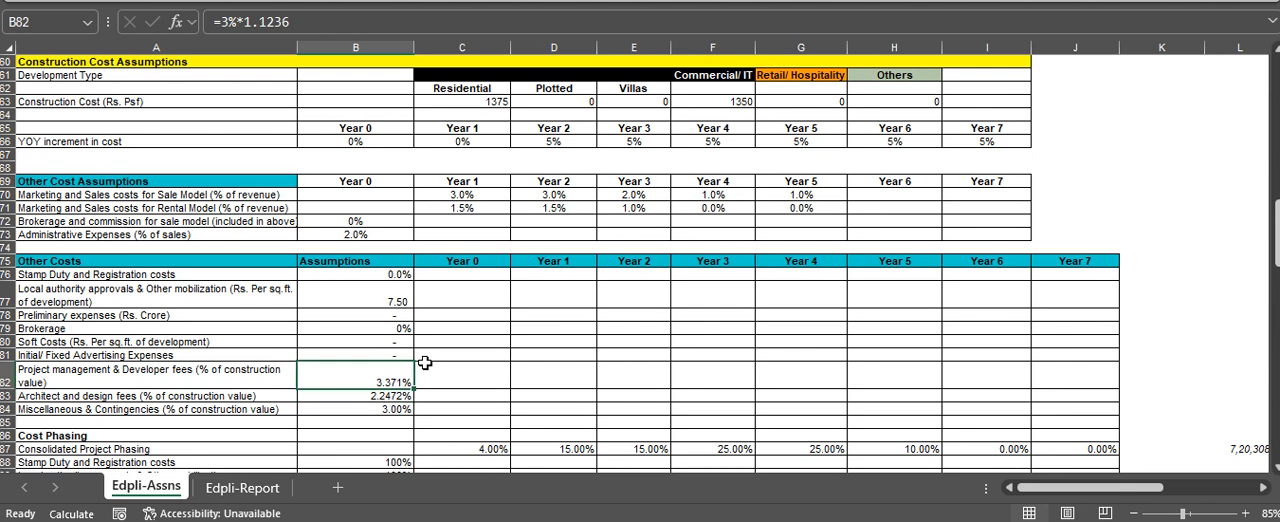
pyautogui.press('F2')
pyautogui.press('Escape')
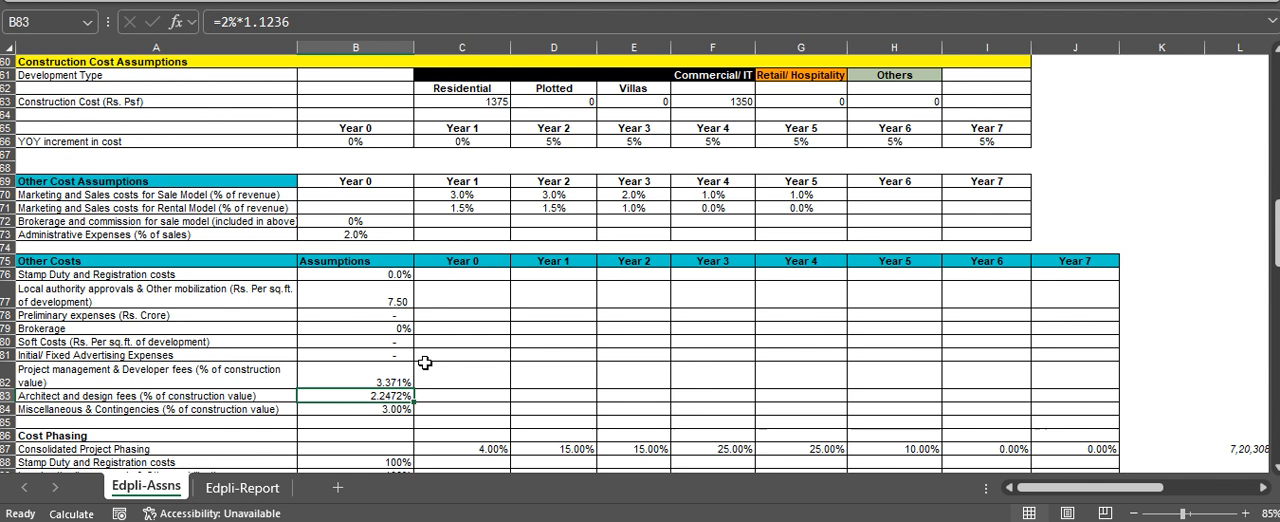
pyautogui.press('Down')
pyautogui.press('Down')
pyautogui.press('Down')
pyautogui.press('Up')
pyautogui.press('Up')
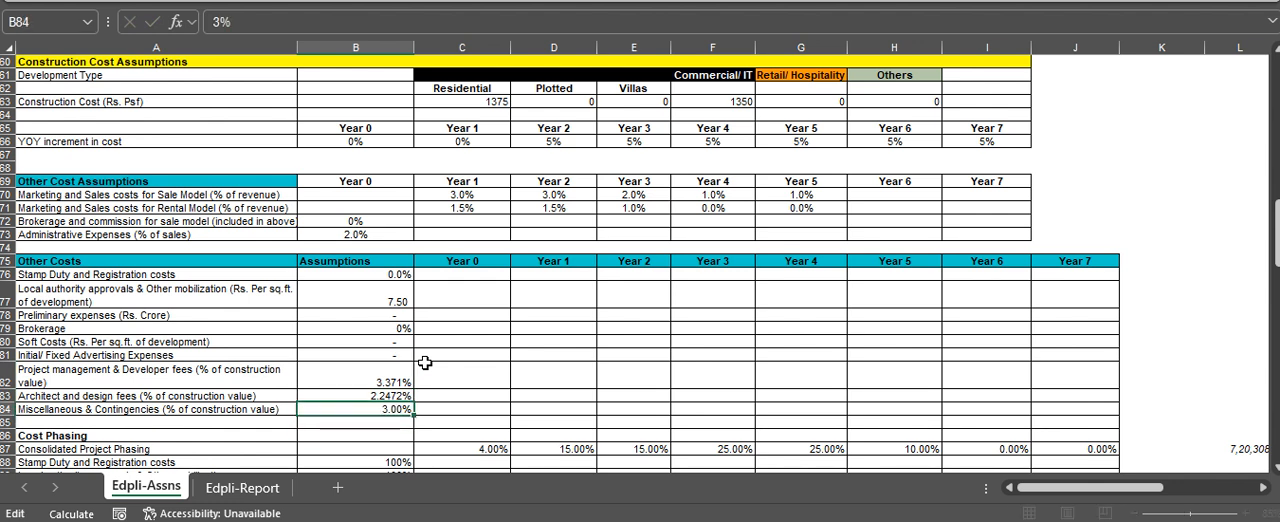
pyautogui.press('Escape')
pyautogui.press('Up')
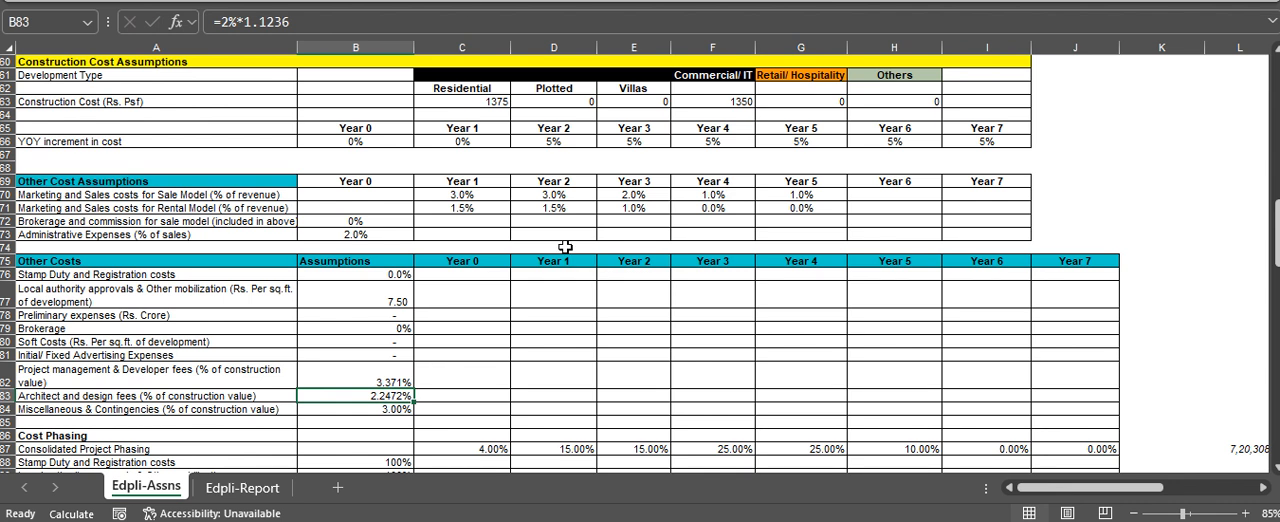
# Look over the first Cost Phasing rows, from Consolidated Project Phasing to Brokerage
pyautogui.press('Down')
pyautogui.press('Down')
pyautogui.press('Down')
pyautogui.press('Down')
pyautogui.press('Down')
pyautogui.press('Down')
pyautogui.press('Down')
pyautogui.press('Down')
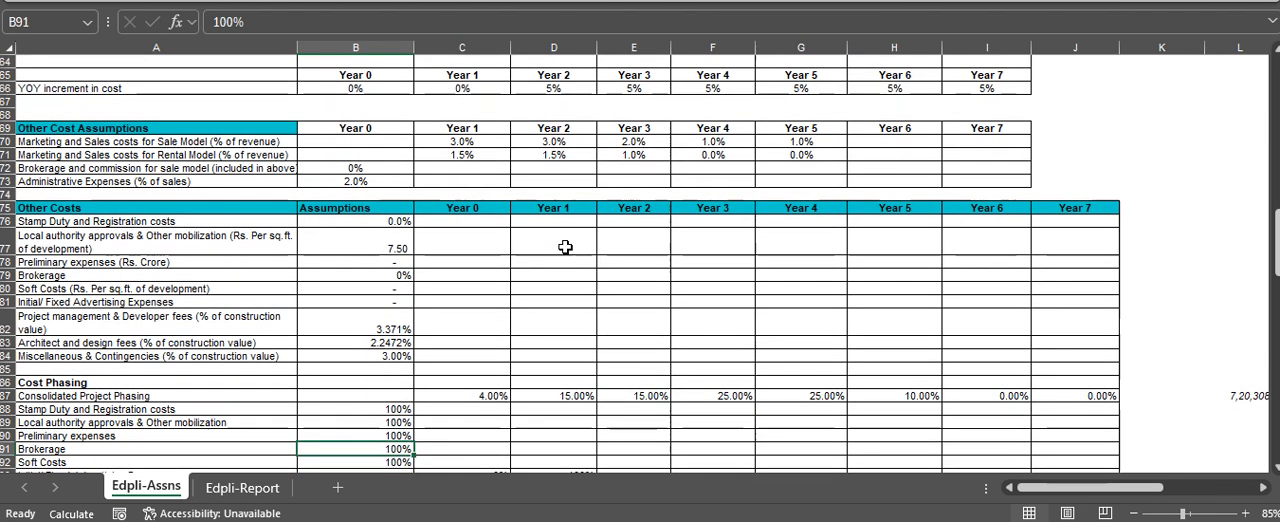
pyautogui.press('Up')
pyautogui.press('Up')
pyautogui.press('Up')
pyautogui.press('Up')
pyautogui.press('Up')
pyautogui.press('Down')
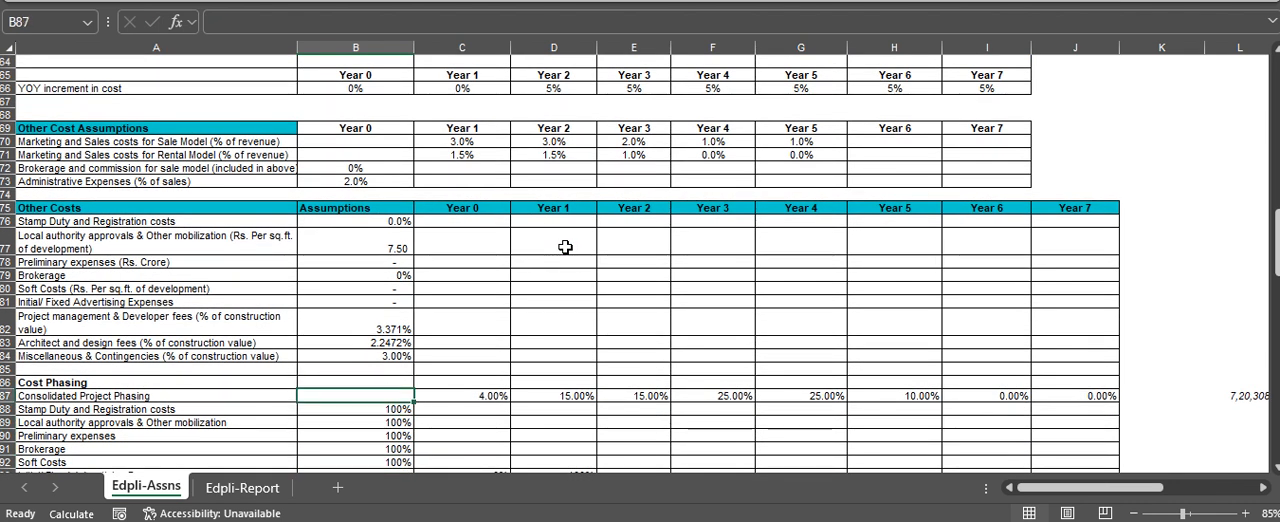
# Examine the yearly Consolidated Project Phasing formulas in row 87
pyautogui.press('Right')
pyautogui.press('Right')
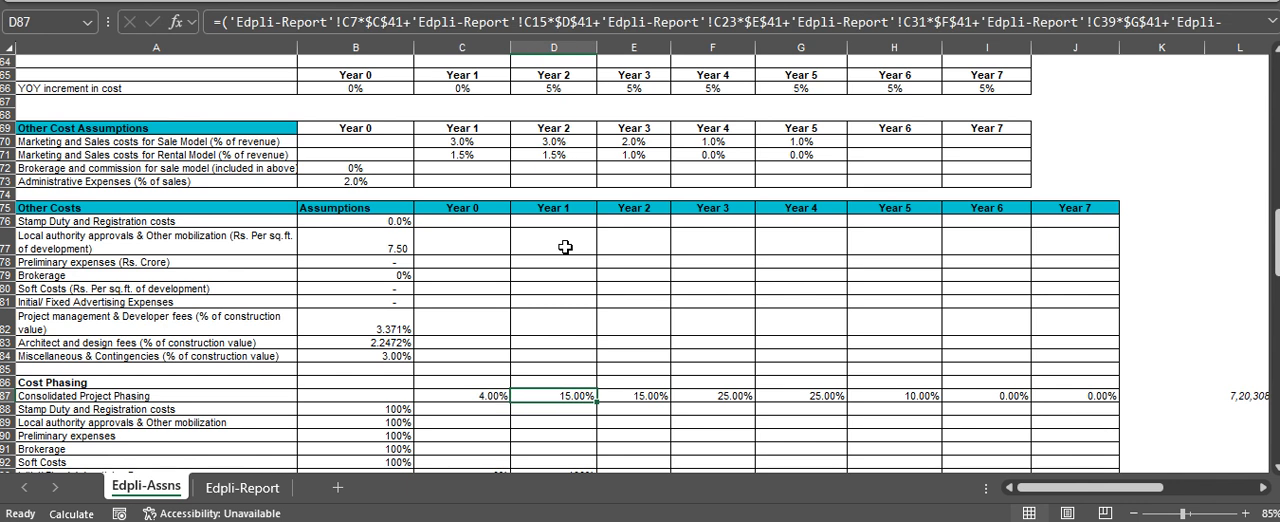
pyautogui.press('Left')
pyautogui.press('Right')
pyautogui.press('Right')
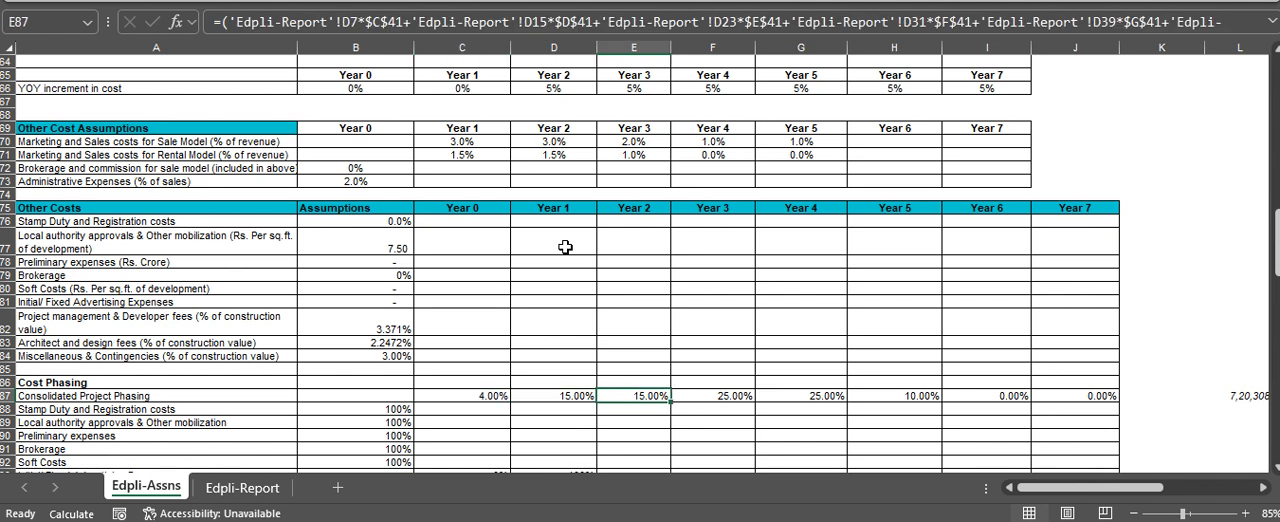
pyautogui.press('Right')
pyautogui.press('Right')
pyautogui.press('Left')
pyautogui.press('Left')
# Trace the Year 2 Consolidated Project Phasing in E87 to the Construction Phasing in D7 on Edpli-Report, and return to E87
pyautogui.write('[')
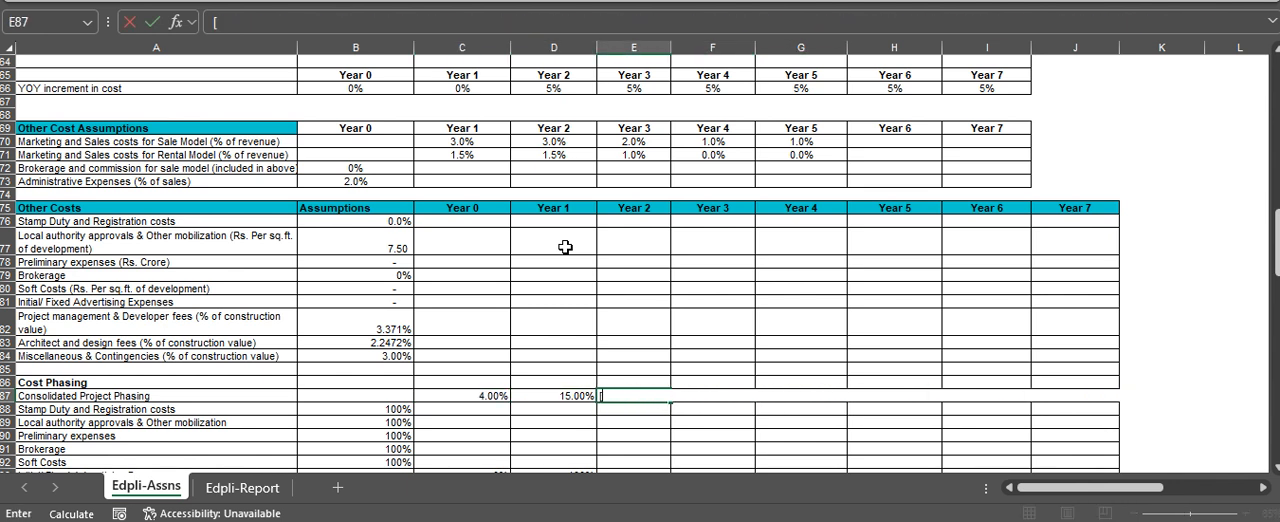
pyautogui.press('Escape')
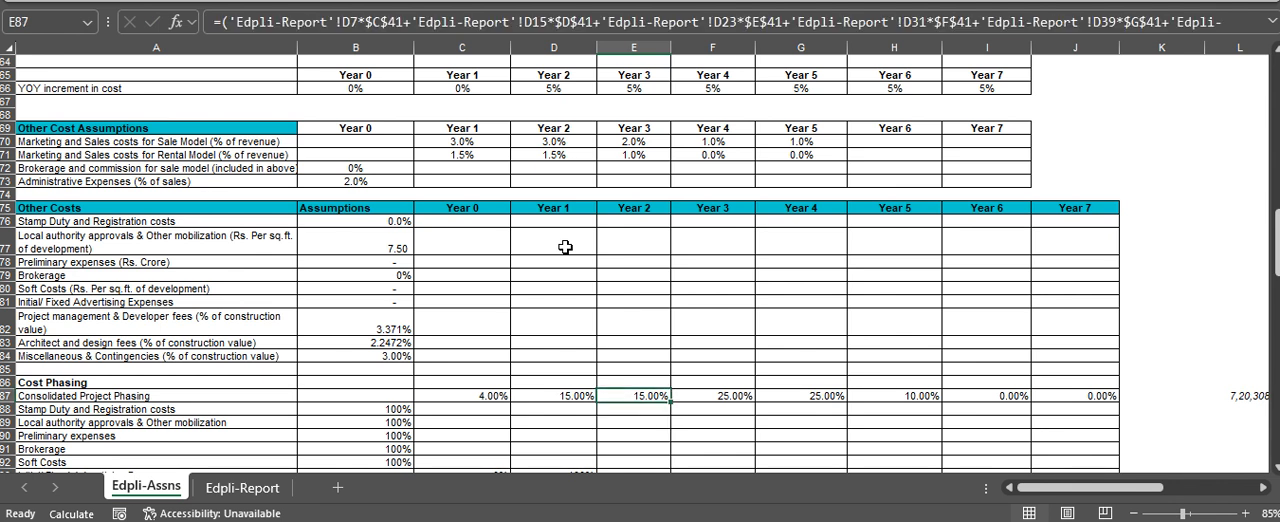
pyautogui.hotkey('ctrl', '[')
pyautogui.press('Down')
pyautogui.press('Down')
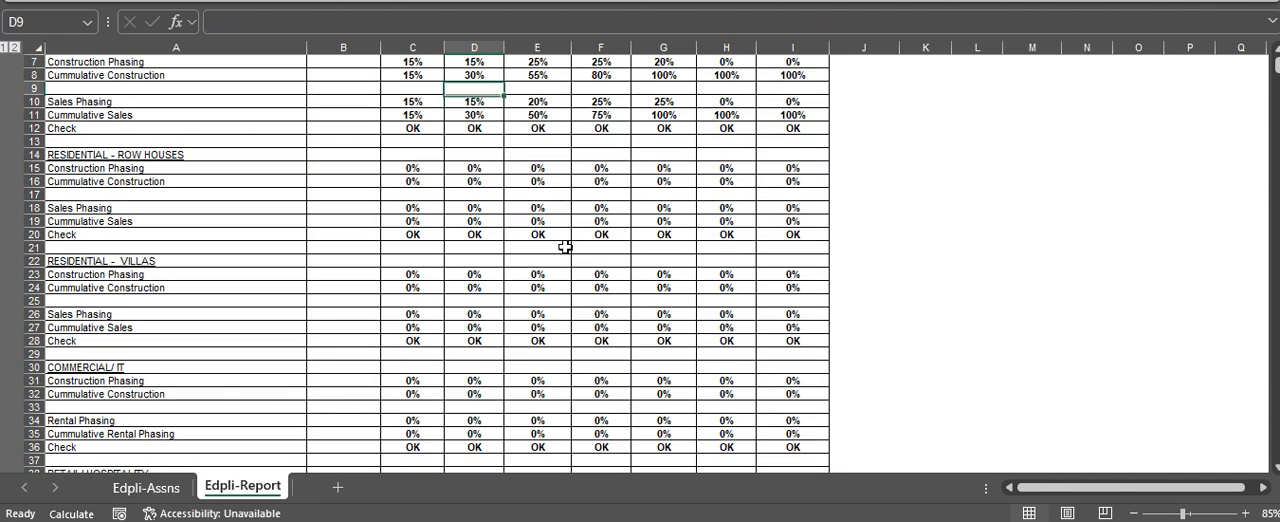
pyautogui.press('Up')
pyautogui.press('Up')
pyautogui.press('Up')
pyautogui.press('Down')
pyautogui.press('F5')
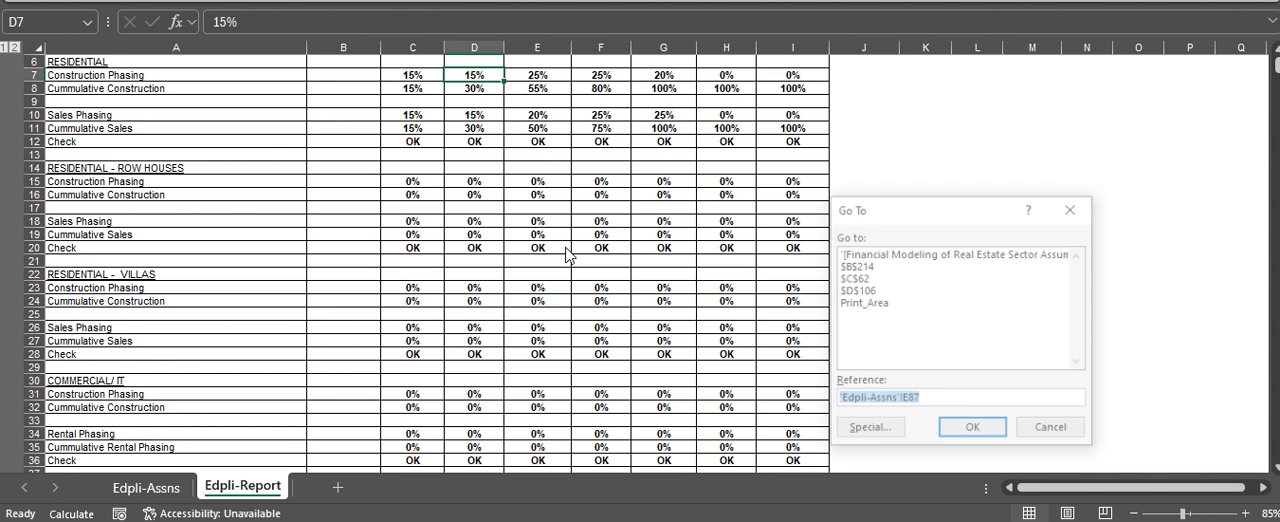
pyautogui.press('Return')
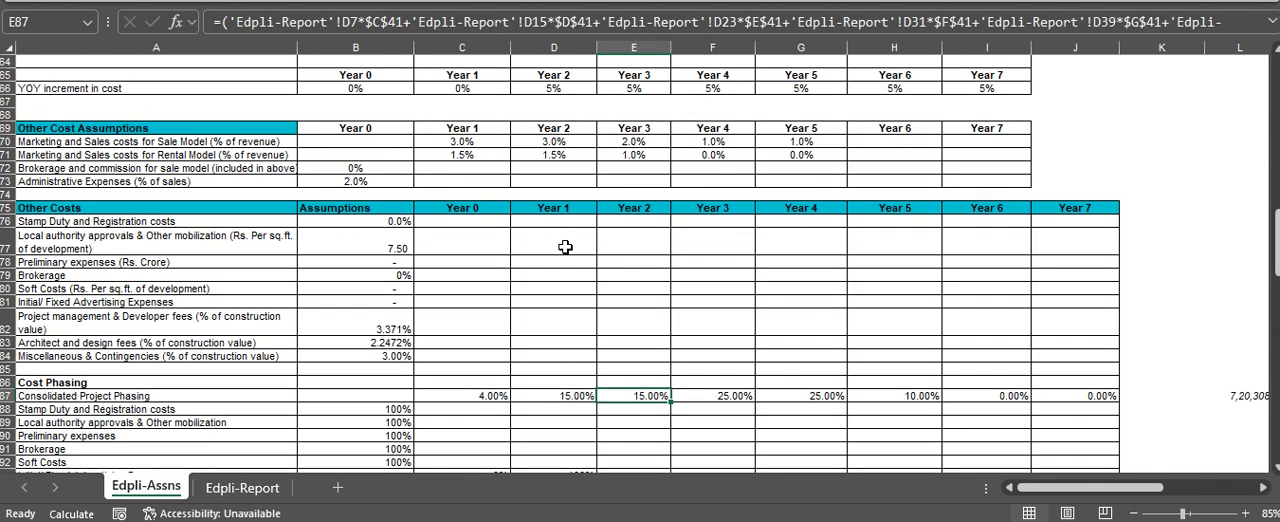
# Review the phasing of each cost item in rows 88 to 96, from Stamp Duty to Miscellaneous & Contingencies
pyautogui.press('Left')
pyautogui.press('Left')
pyautogui.press('Left')
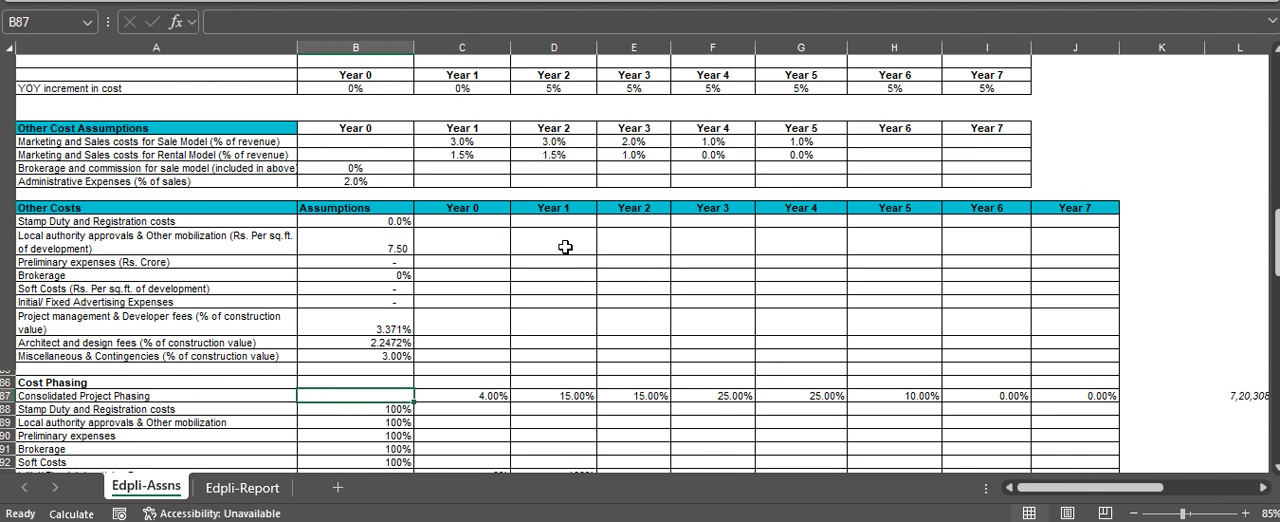
pyautogui.press('Down')
pyautogui.press('Down')
pyautogui.press('Down')
pyautogui.press('Down')
pyautogui.press('Down')
pyautogui.press('Down')
pyautogui.press('Down')
pyautogui.press('Down')
pyautogui.press('Down')
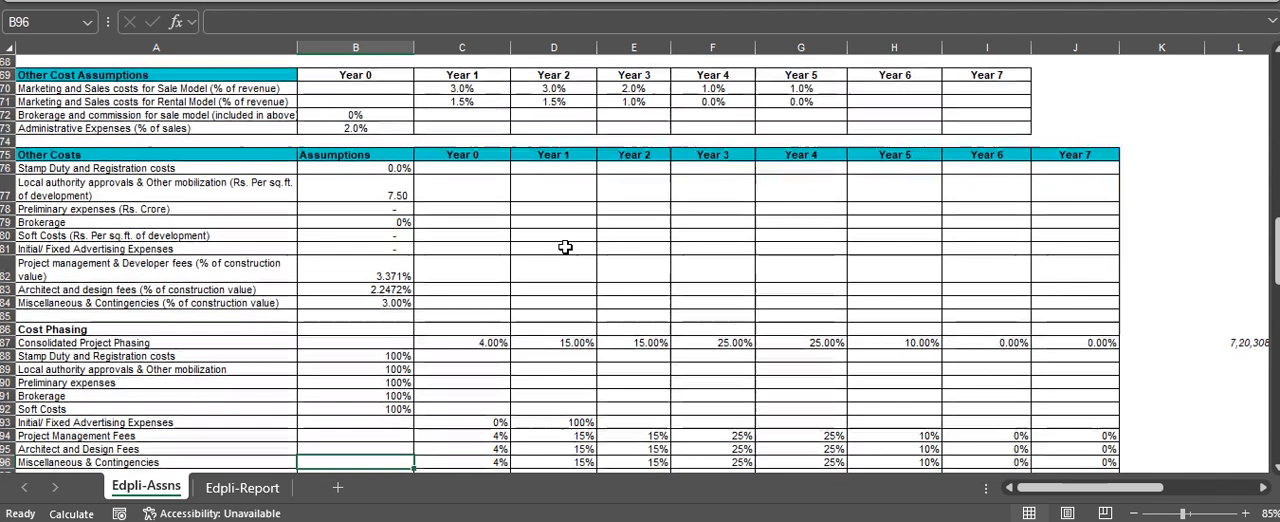
pyautogui.press('Down')
pyautogui.press('Up')
pyautogui.press('Up')
pyautogui.press('Up')
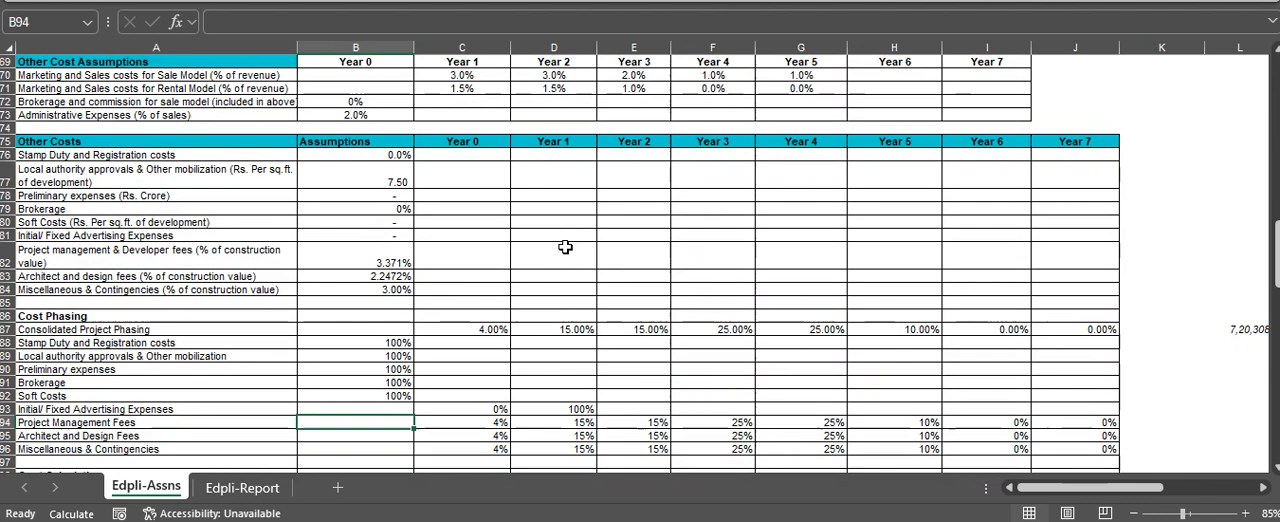
pyautogui.press('Up')
pyautogui.press('Up')
# Inspect the Year 0 Project Management Fees phasing formula in C94 and its reference to Consolidated Project Phasing
pyautogui.press('Down')
pyautogui.press('Down')
pyautogui.press('Right')
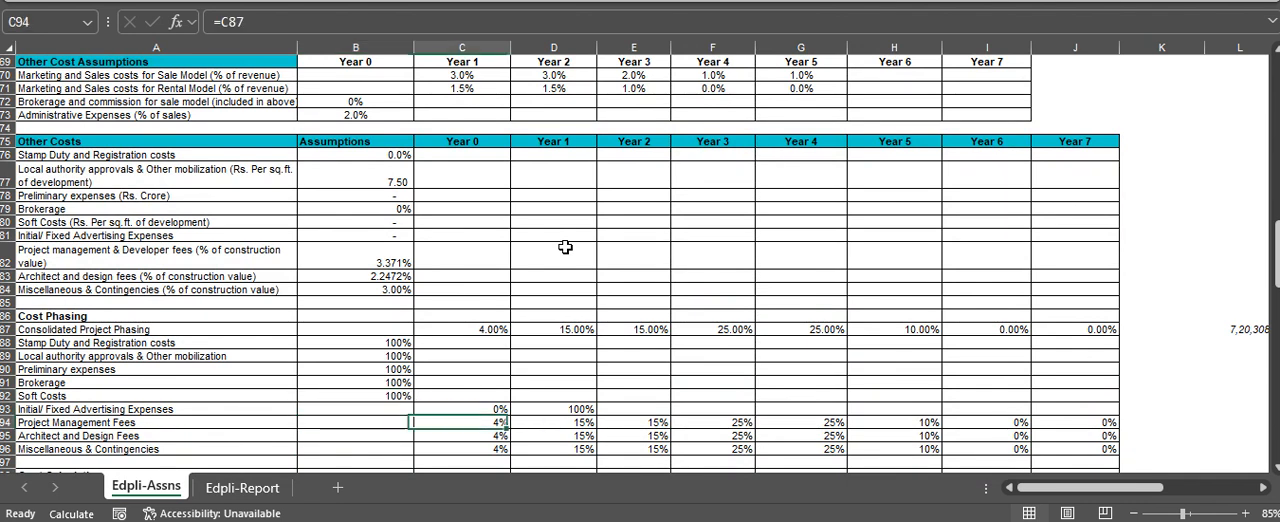
pyautogui.press('Right')
pyautogui.press('Left')
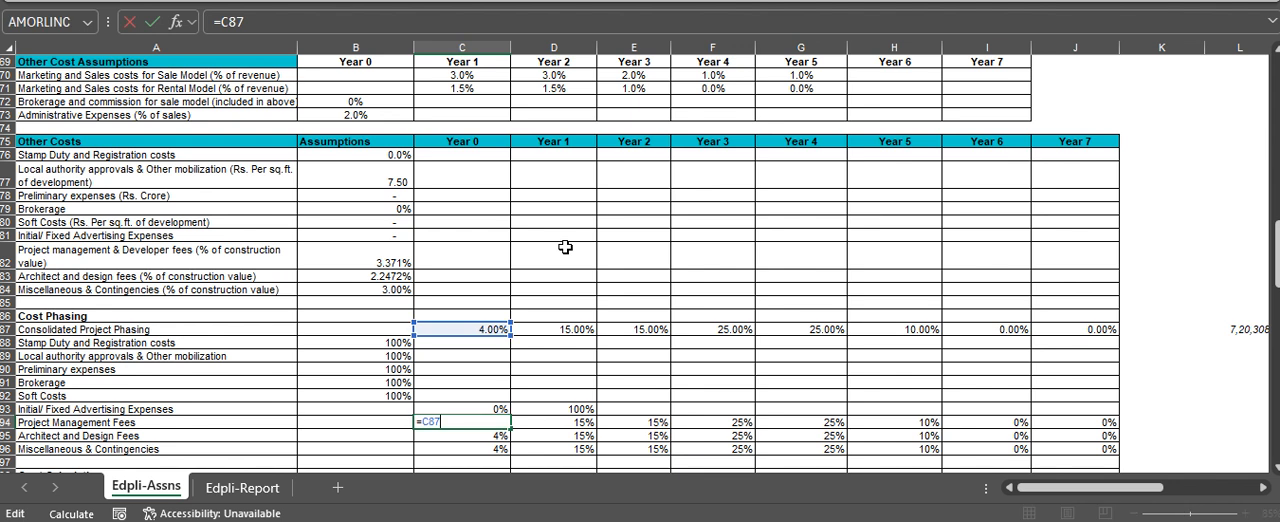
# Check the Year 1 Project Management Fees phasing formula in D94
pyautogui.press('Right')
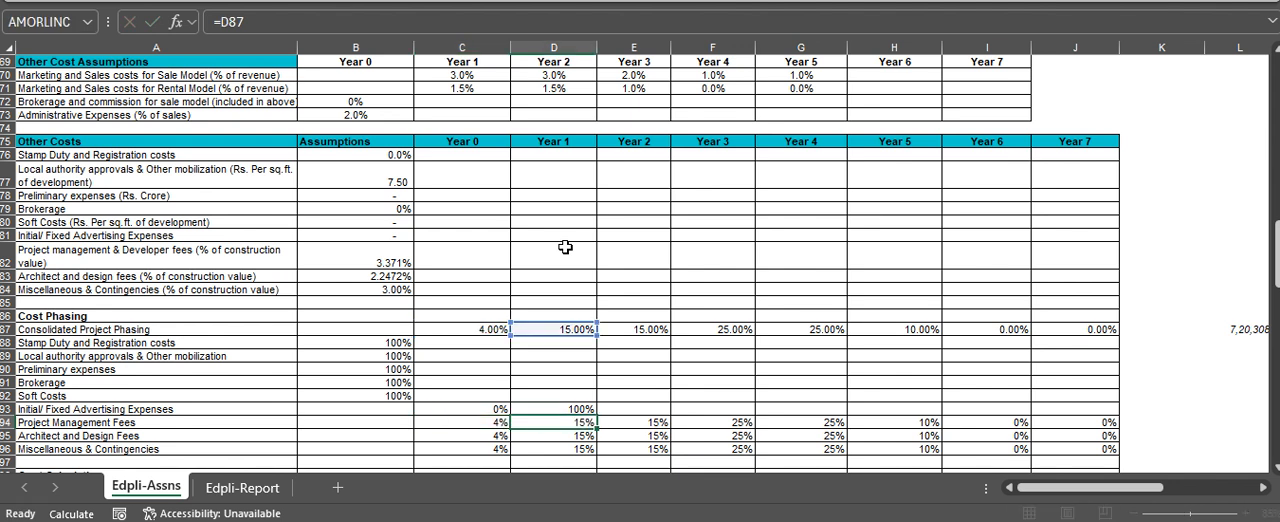
pyautogui.press('Right')
pyautogui.press('Left')
pyautogui.press('Down')
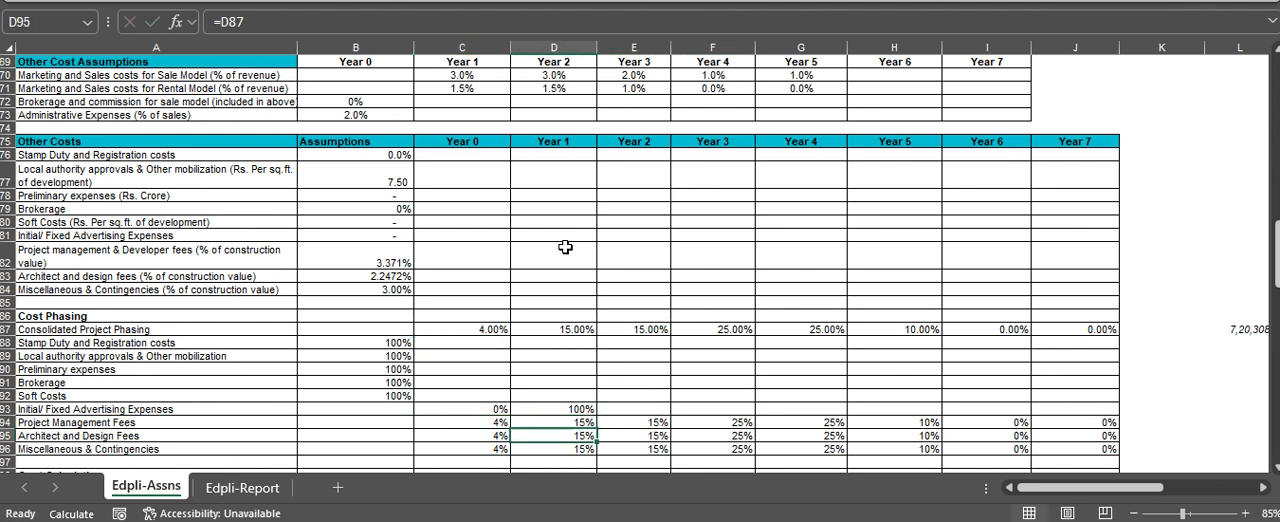
# Inspect the Architect and Design Fees phasing formulas for Year 0 to Year 4 in C95 to G95
pyautogui.press('Left')
pyautogui.press('F2')
pyautogui.press('Escape')
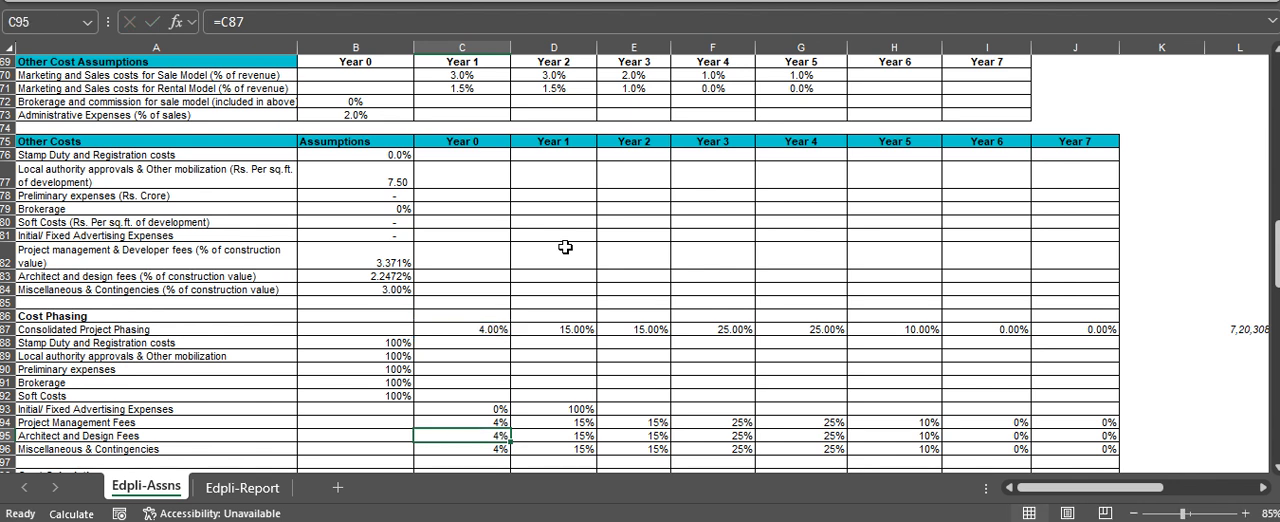
pyautogui.press('Right')
pyautogui.press('F2')
pyautogui.press('Escape')
pyautogui.press('Right')
pyautogui.press('F2')
pyautogui.press('Escape')
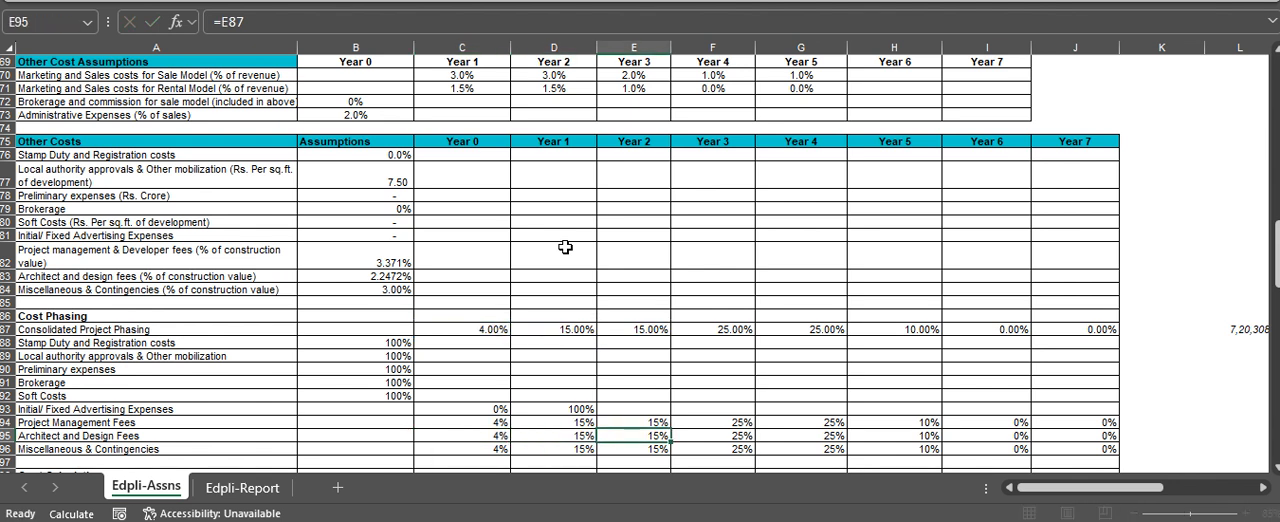
pyautogui.press('Right')
pyautogui.press('F2')
pyautogui.press('Escape')
pyautogui.press('Right')
pyautogui.press('F2')
pyautogui.press('Escape')
pyautogui.press('Left')
pyautogui.press('Left')
pyautogui.press('Left')
pyautogui.press('Left')
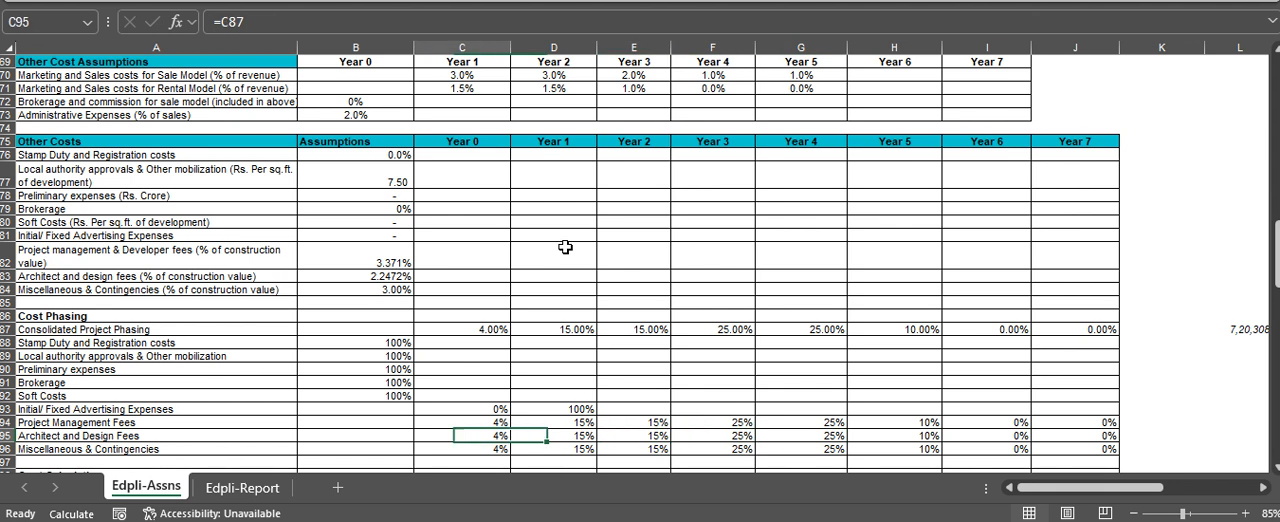
# Inspect the Miscellaneous & Contingencies phasing formulas for Year 0 to Year 4 in C96 to G96
pyautogui.press('Down')
pyautogui.press('F2')
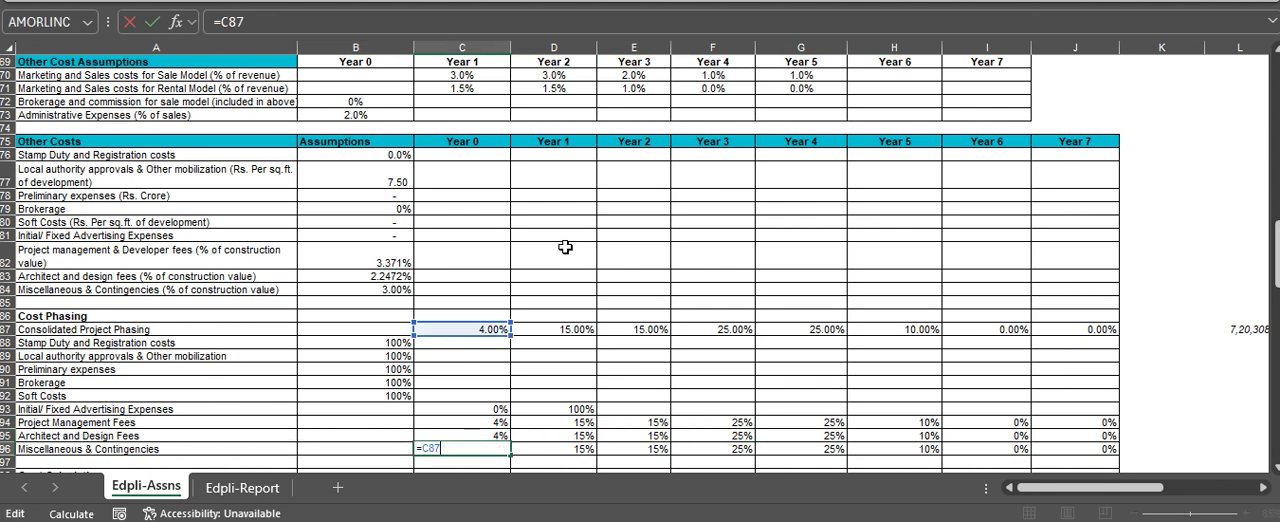
pyautogui.press('Escape')
pyautogui.press('Right')
pyautogui.press('F2')
pyautogui.press('Escape')
pyautogui.press('Right')
pyautogui.press('F2')
pyautogui.press('Escape')
pyautogui.press('Right')
pyautogui.press('F2')
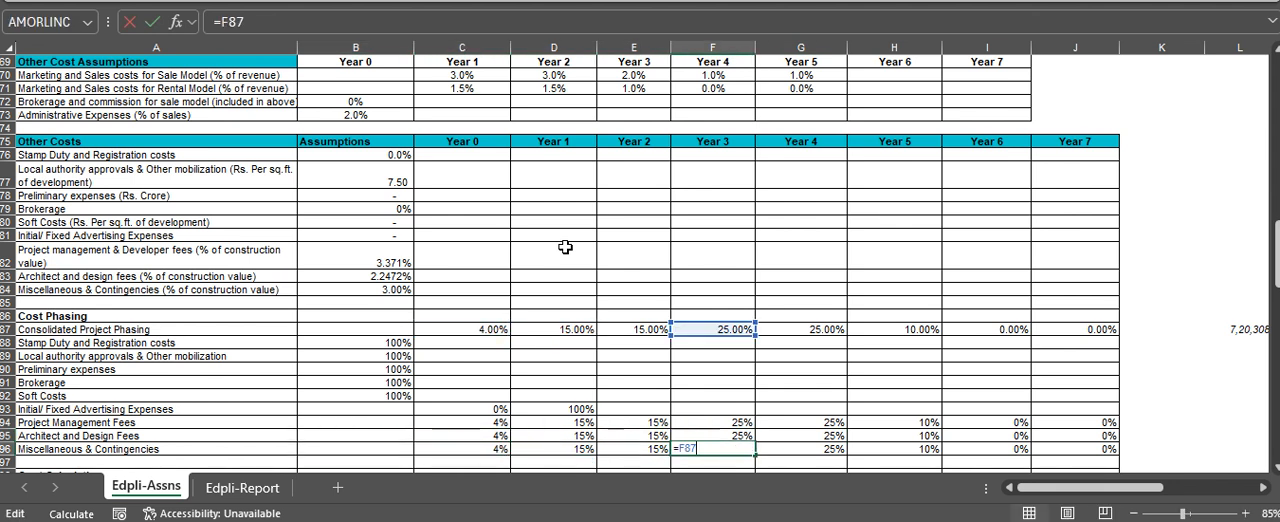
pyautogui.press('Escape')
pyautogui.press('Right')
pyautogui.press('F2')
pyautogui.press('Escape')
pyautogui.press('Right')
pyautogui.press('Left')
pyautogui.press('Left')
pyautogui.press('Left')
pyautogui.press('Left')
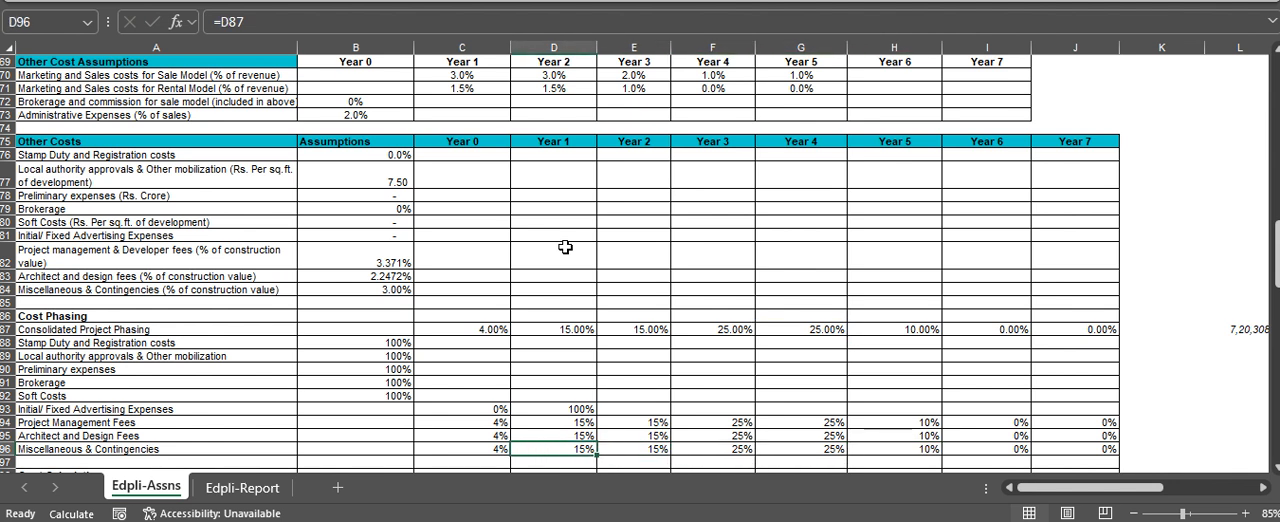
pyautogui.press('Left')
# Go to the Cost Calculations section and inspect the Project Management Fees total formula in B105
pyautogui.press('Down')
pyautogui.press('Down')
pyautogui.press('Down')
pyautogui.press('Down')
pyautogui.press('Down')
pyautogui.press('Down')
pyautogui.press('Down')
pyautogui.press('Down')
pyautogui.press('Down')
pyautogui.press('Down')
pyautogui.press('Down')
pyautogui.press('Down')
pyautogui.press('Down')
pyautogui.press('Down')
pyautogui.press('Down')
pyautogui.press('Down')
pyautogui.press('Up')
pyautogui.press('Up')
pyautogui.press('Up')
pyautogui.press('Up')
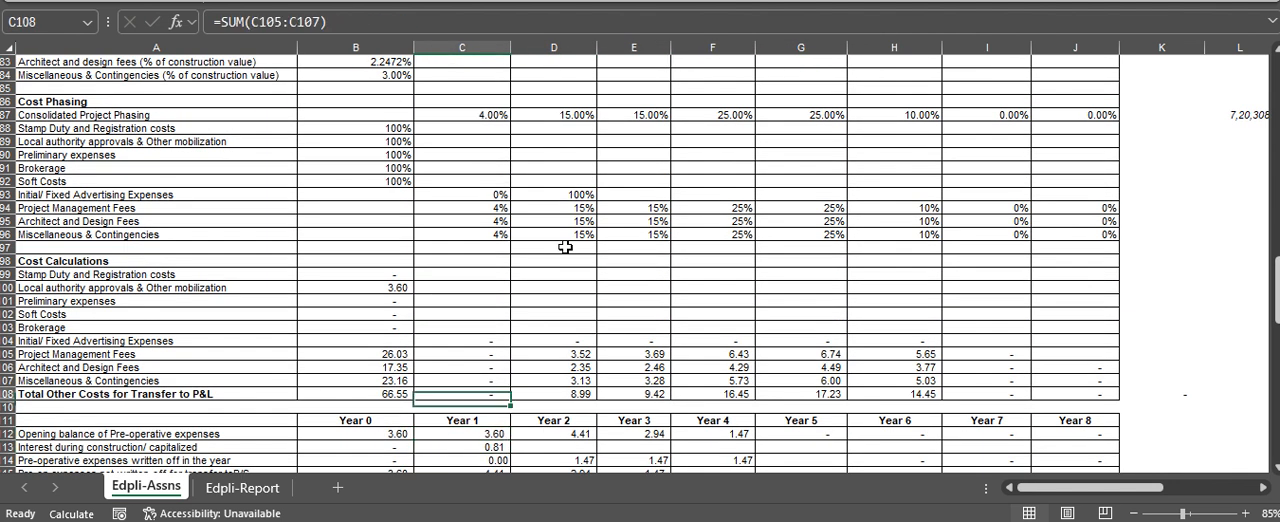
pyautogui.press('Up')
pyautogui.press('Up')
pyautogui.press('Up')
pyautogui.press('Left')
pyautogui.press('F2')
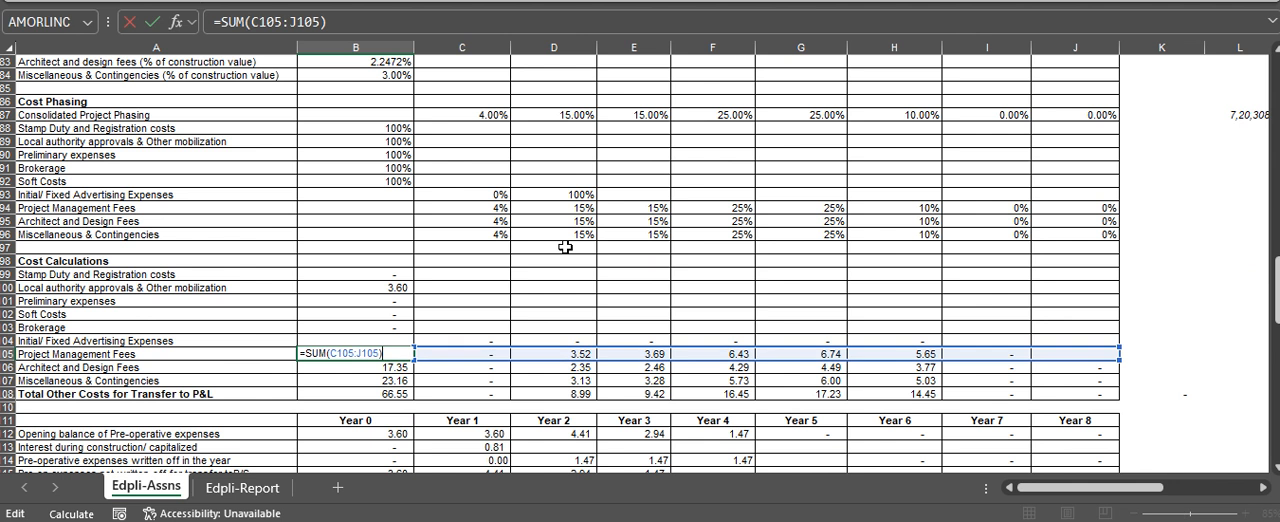
# Inspect the Project Management Fees formula in D105 and trace its reference to the fee percentage in B82
pyautogui.press('Escape')
pyautogui.press('Right')
pyautogui.press('Right')
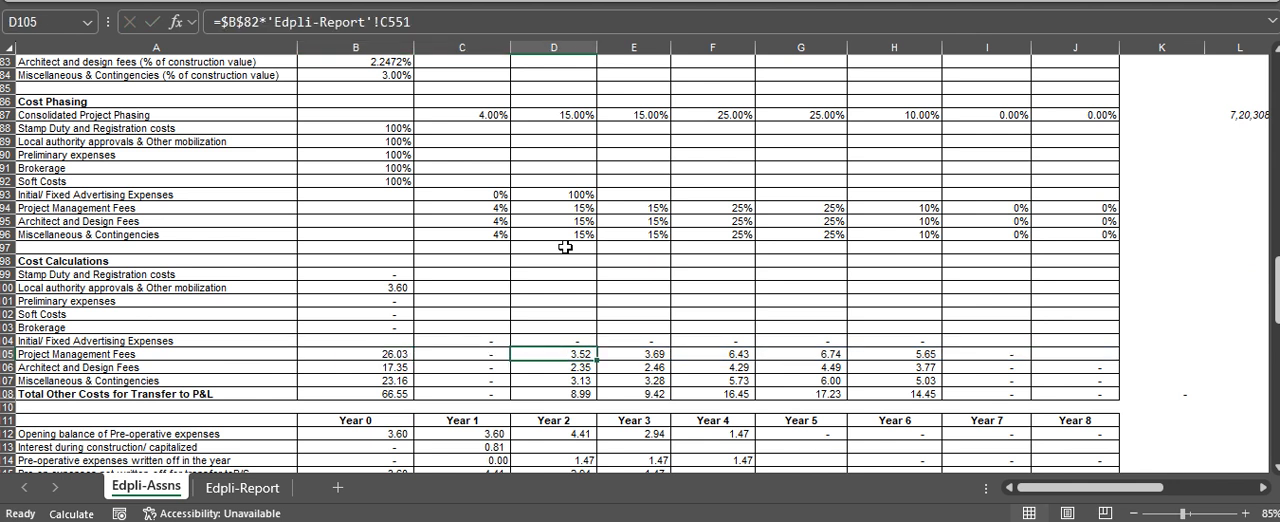
pyautogui.press('F2')
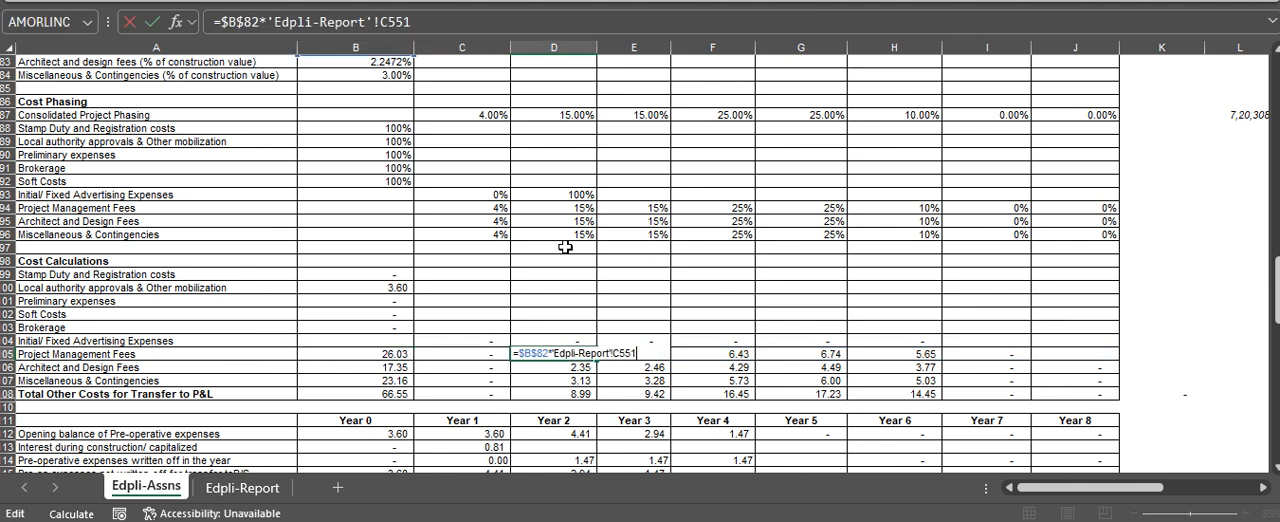
pyautogui.scroll(2, 568, 294)
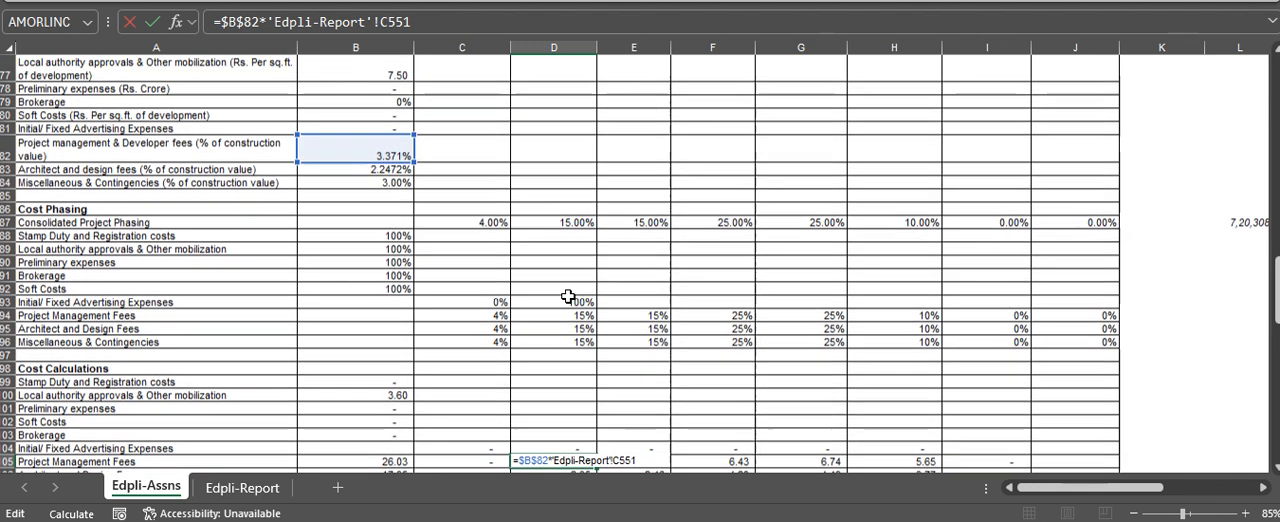
pyautogui.scroll(-1, 568, 296)
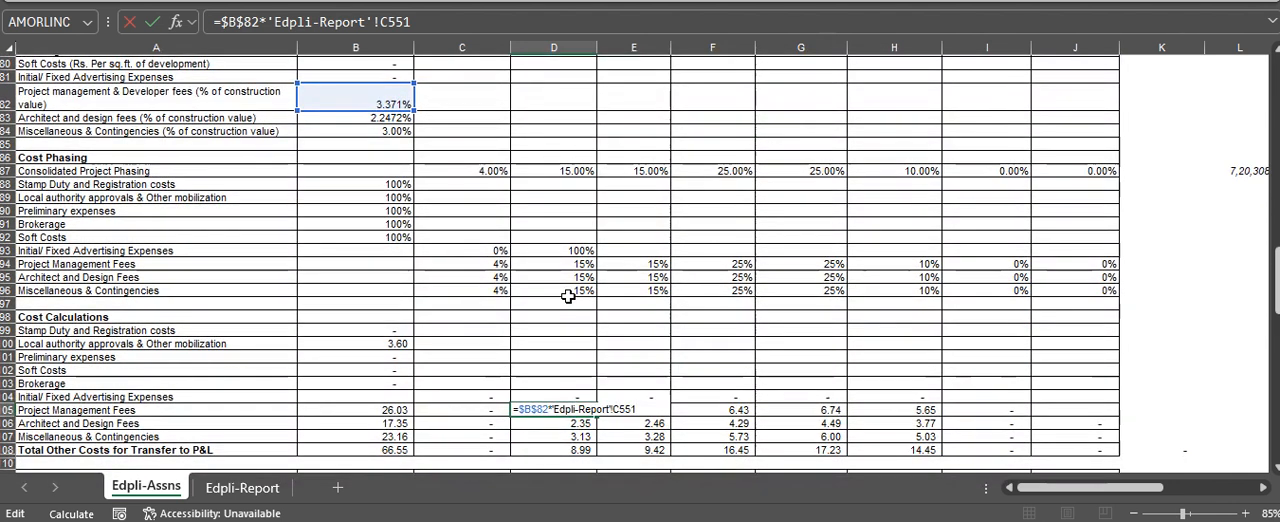
pyautogui.scroll(-3, 568, 296)
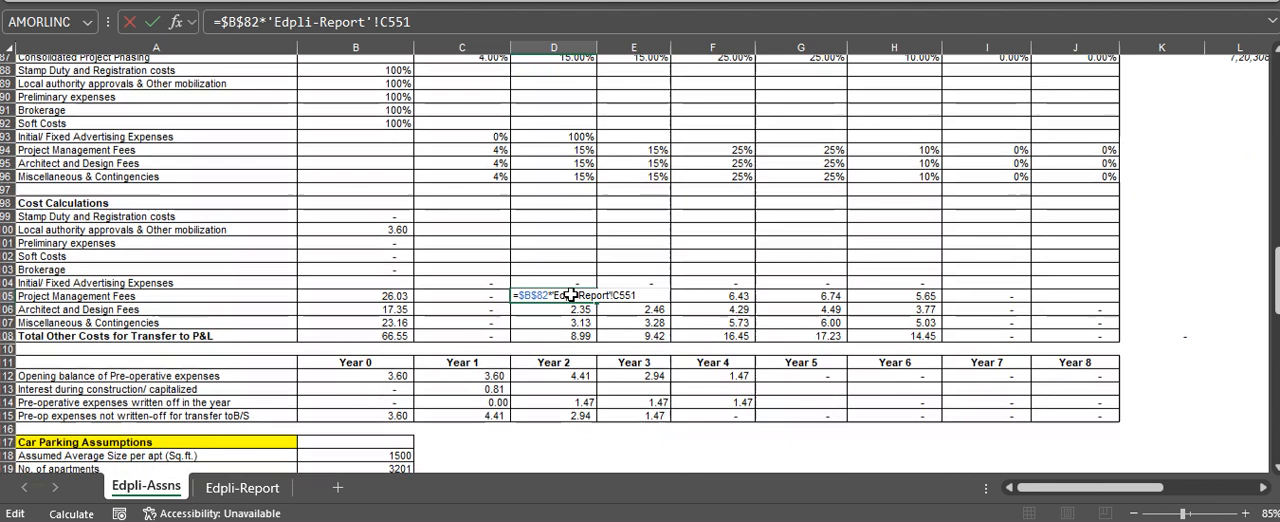
pyautogui.scroll(-4, 570, 294)
pyautogui.scroll(-7, 570, 294)
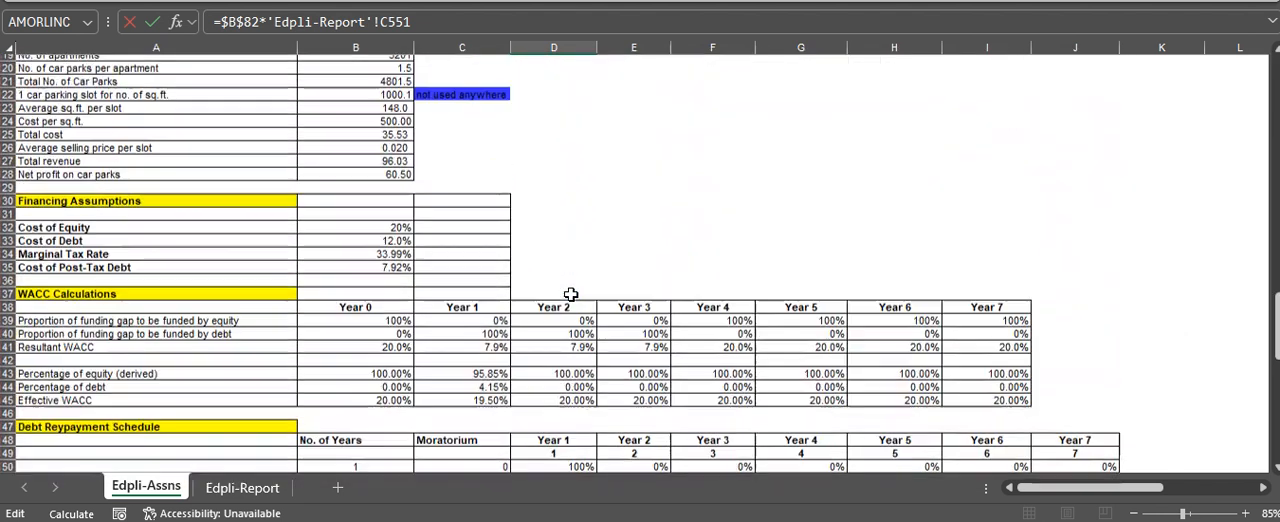
pyautogui.scroll(-10, 570, 294)
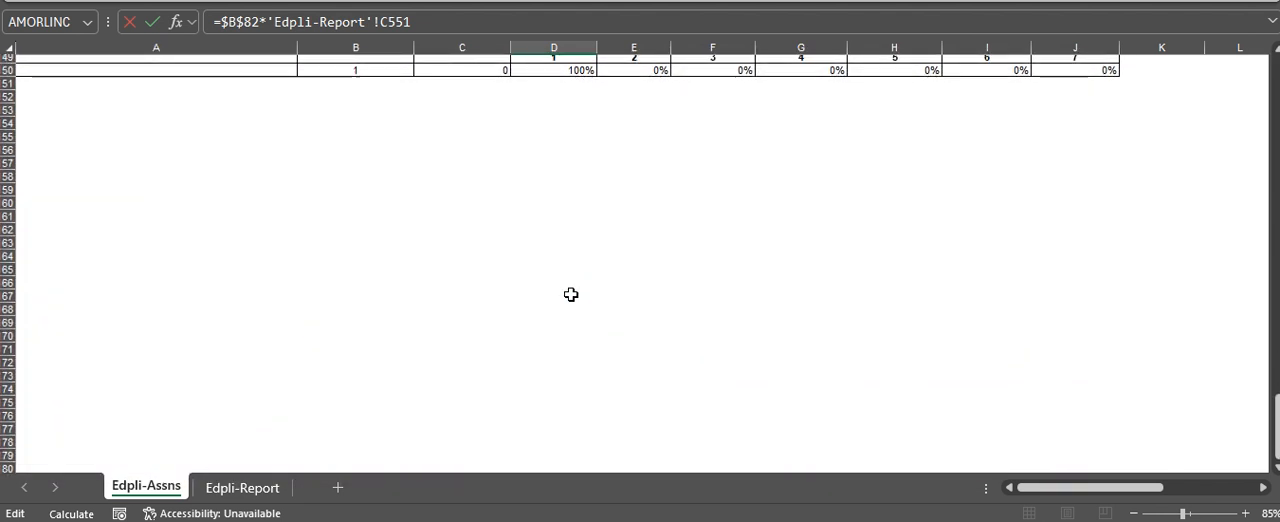
pyautogui.scroll(20, 570, 294)
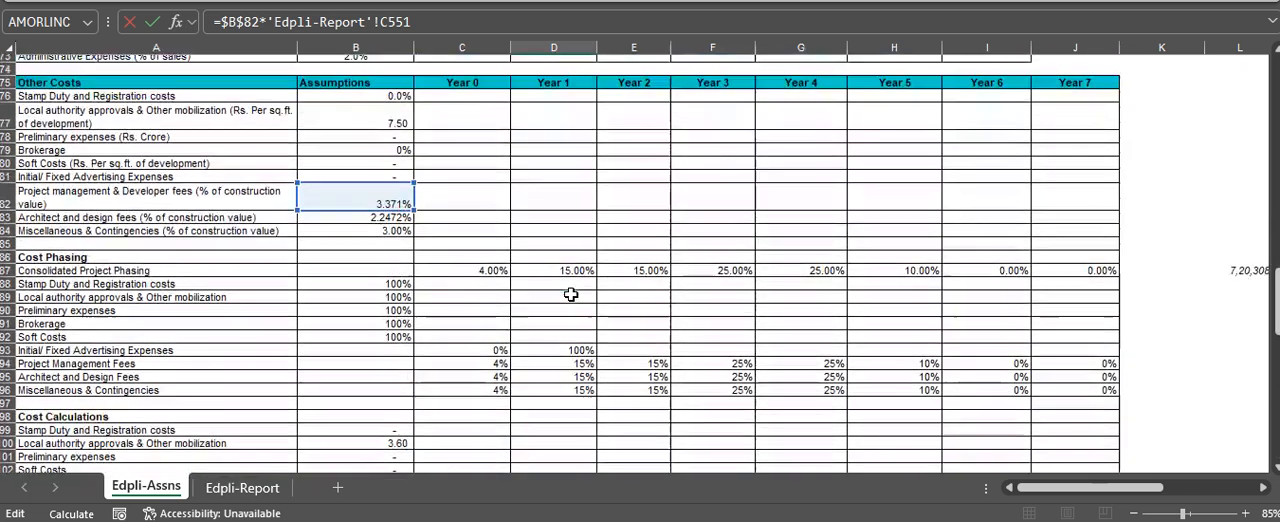
pyautogui.scroll(-3, 570, 294)
pyautogui.press('Return')
# Inspect the Architect and Design Fees formula in D106 and its reference to the percentage in B83
pyautogui.press('Down')
pyautogui.press('Down')
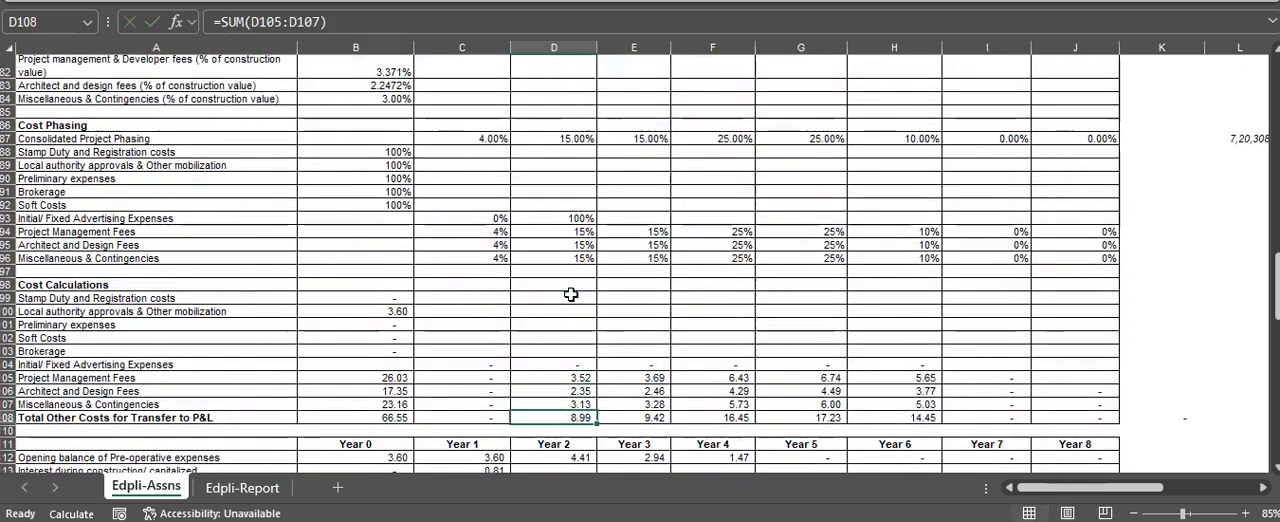
pyautogui.press('Up')
pyautogui.press('Up')
pyautogui.press('F1')
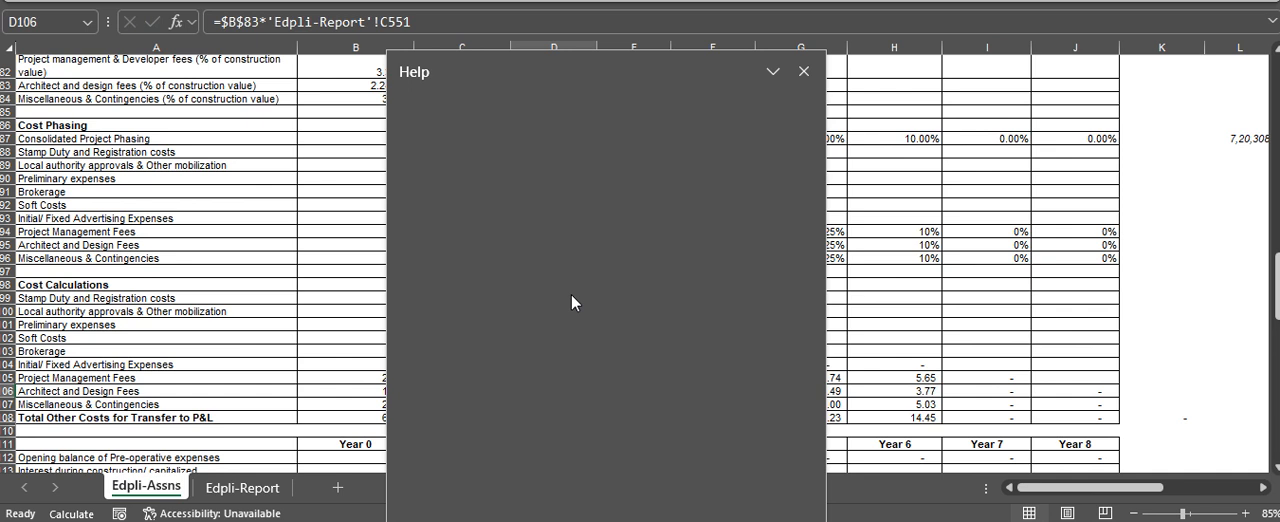
pyautogui.click(806, 70)
pyautogui.press('F2')
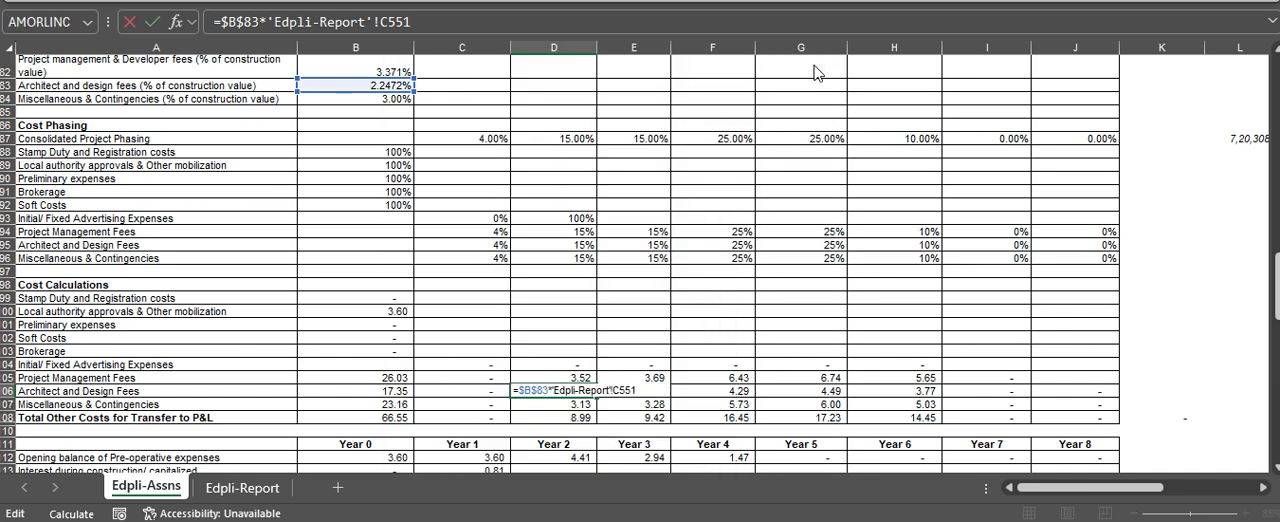
pyautogui.press('Escape')
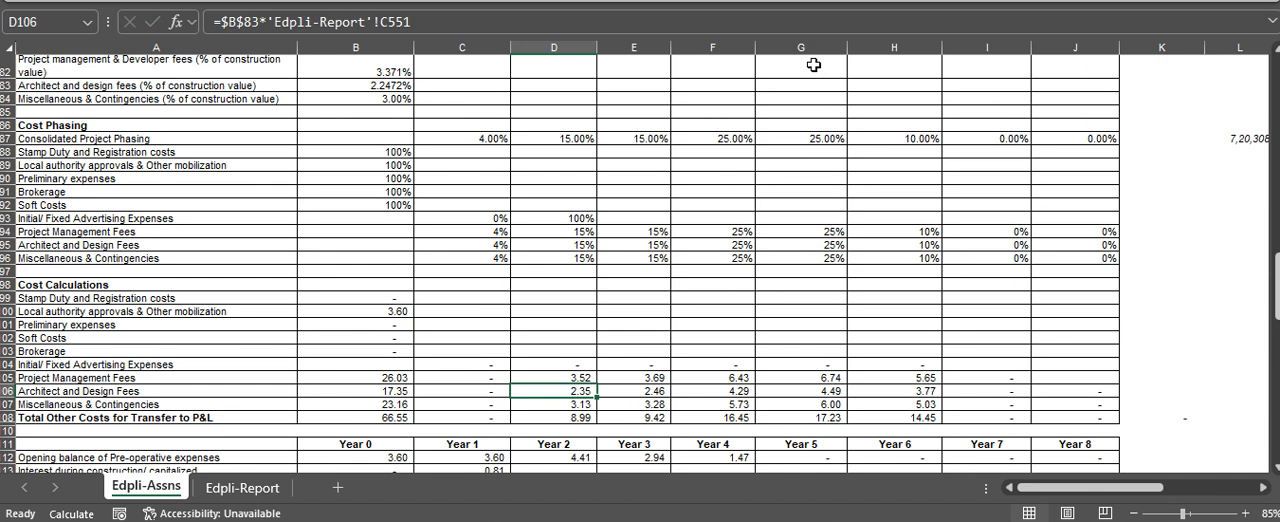
# Inspect the Miscellaneous & Contingencies formula in D107 and the Total Other Costs for Transfer to P&L sum in D108
pyautogui.press('Down')
pyautogui.press('F2')
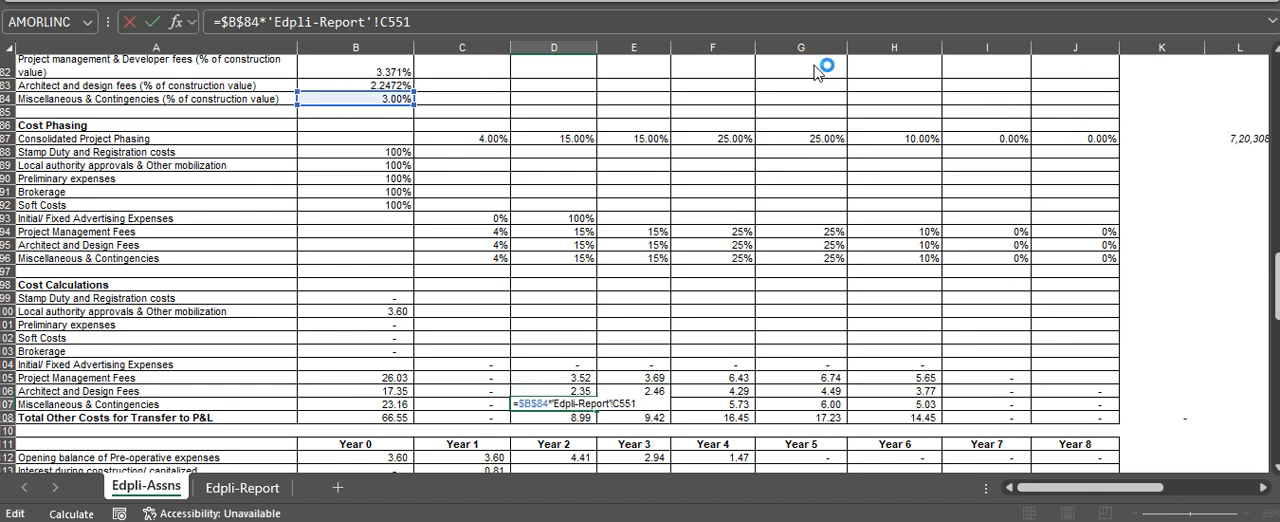
pyautogui.press('Escape')
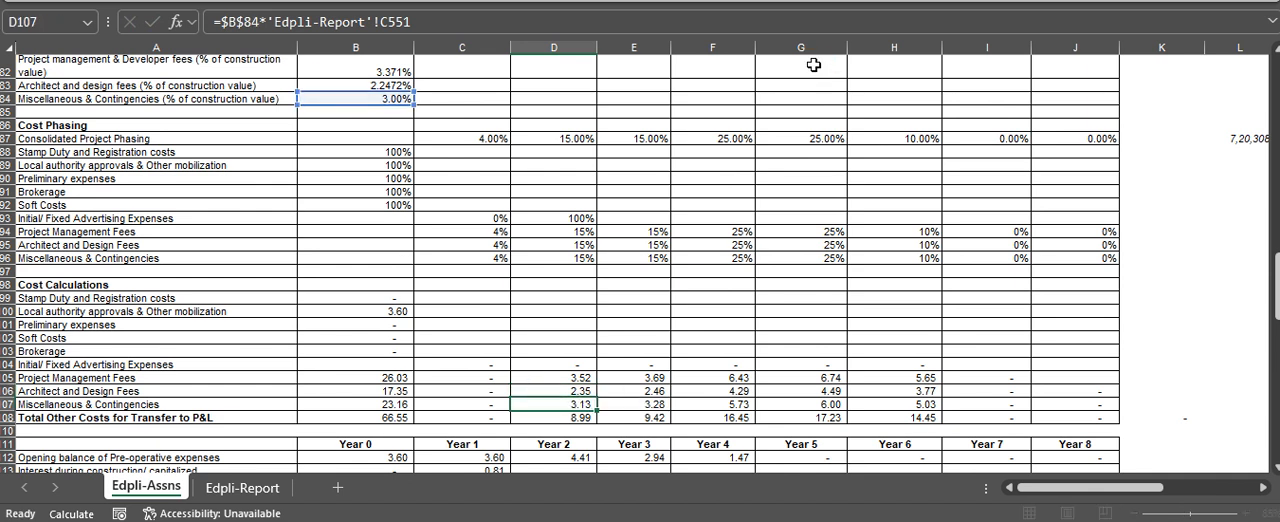
pyautogui.press('Down')
pyautogui.press('F2')
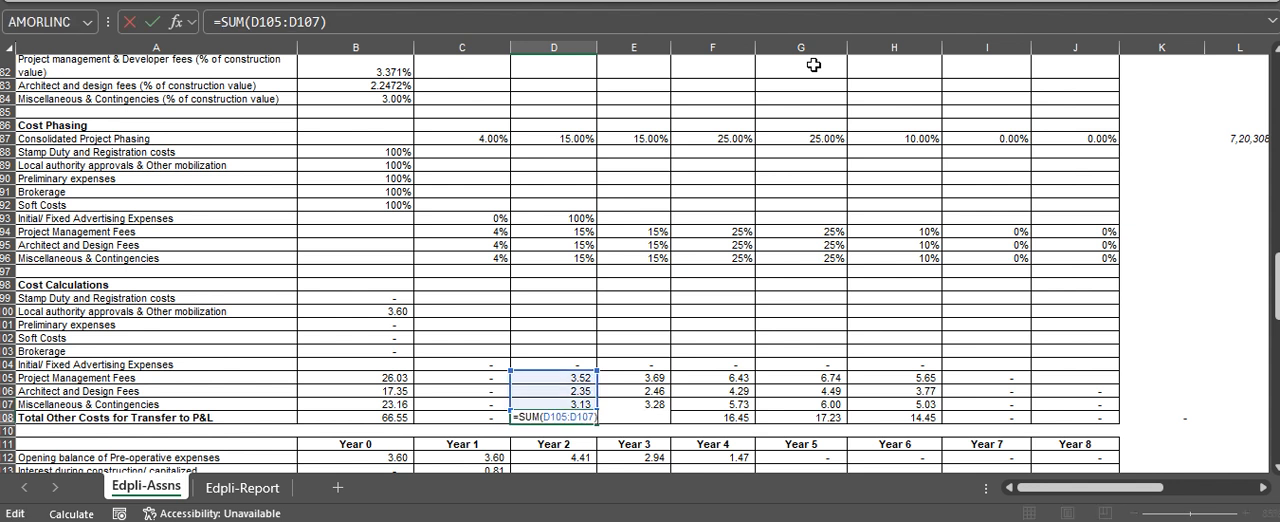
pyautogui.press('Escape')
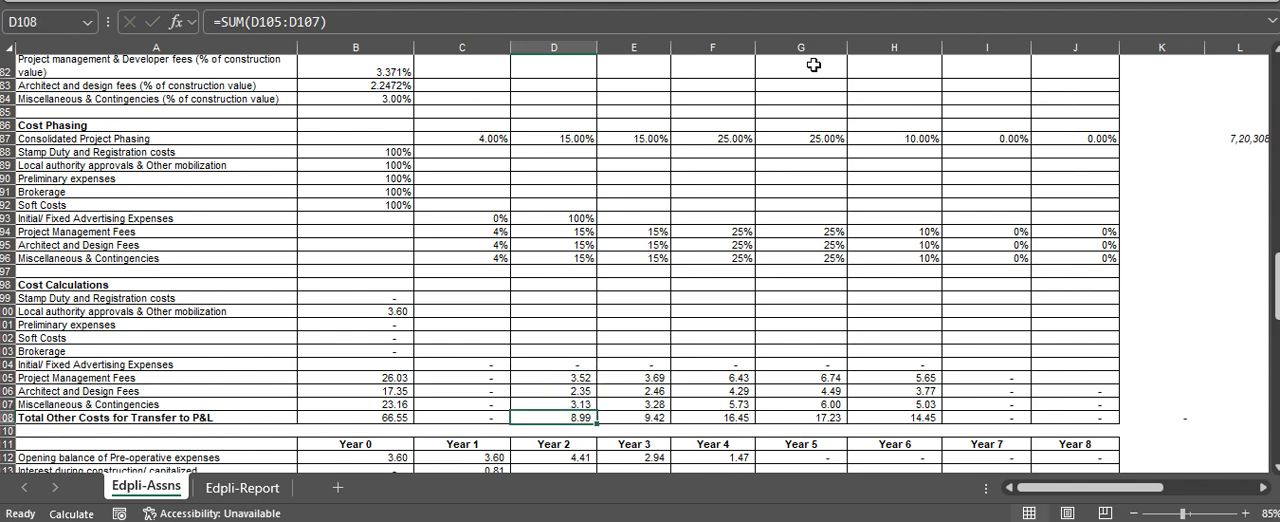
# Return to the general assumptions at the start of the Edpli-Assns sheet, ending on cell D1
pyautogui.hotkey('ctrl', 'Up')
pyautogui.hotkey('ctrl', 'Up')
pyautogui.hotkey('ctrl', 'Up')
pyautogui.hotkey('ctrl', 'Up')
pyautogui.hotkey('ctrl', 'Up')
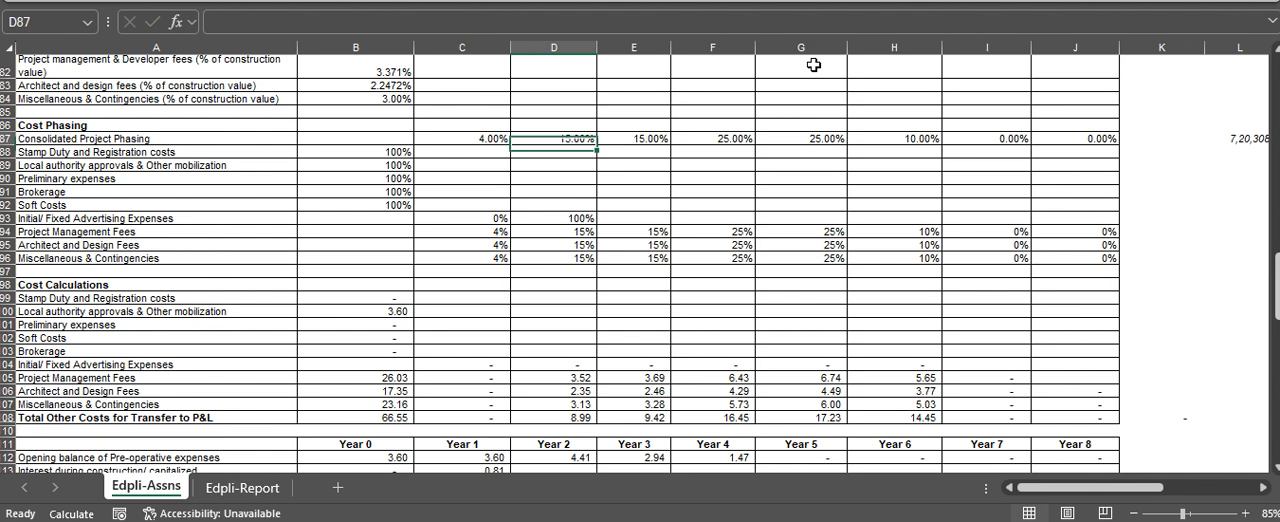
pyautogui.hotkey('ctrl', 'Up')
pyautogui.hotkey('ctrl', 'Up')
pyautogui.hotkey('ctrl', 'Up')
pyautogui.hotkey('ctrl', 'Up')
pyautogui.hotkey('ctrl', 'Up')
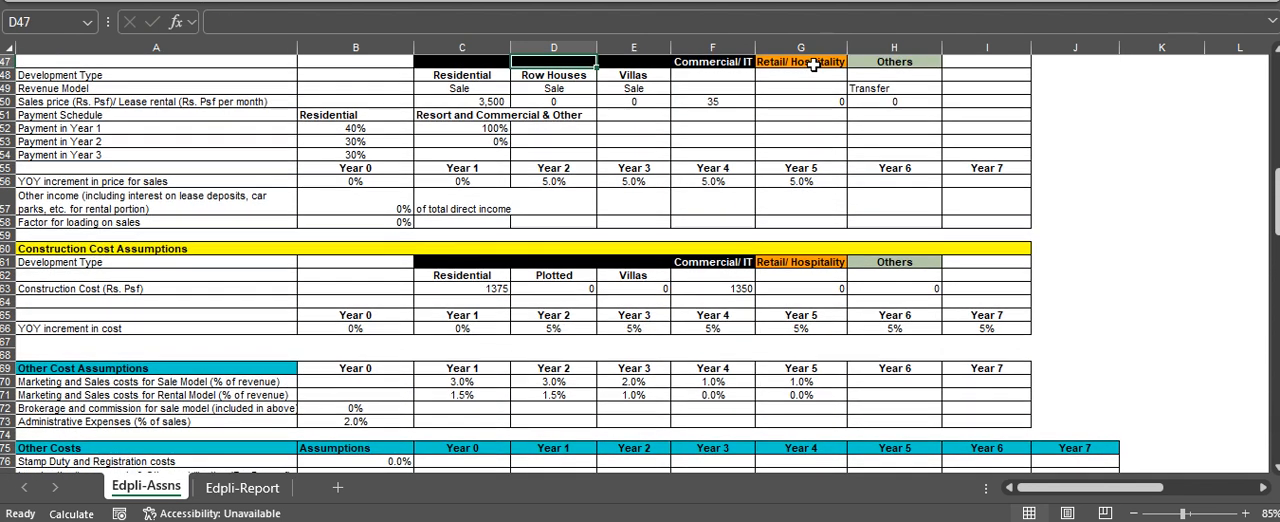
pyautogui.hotkey('ctrl', 'Up')
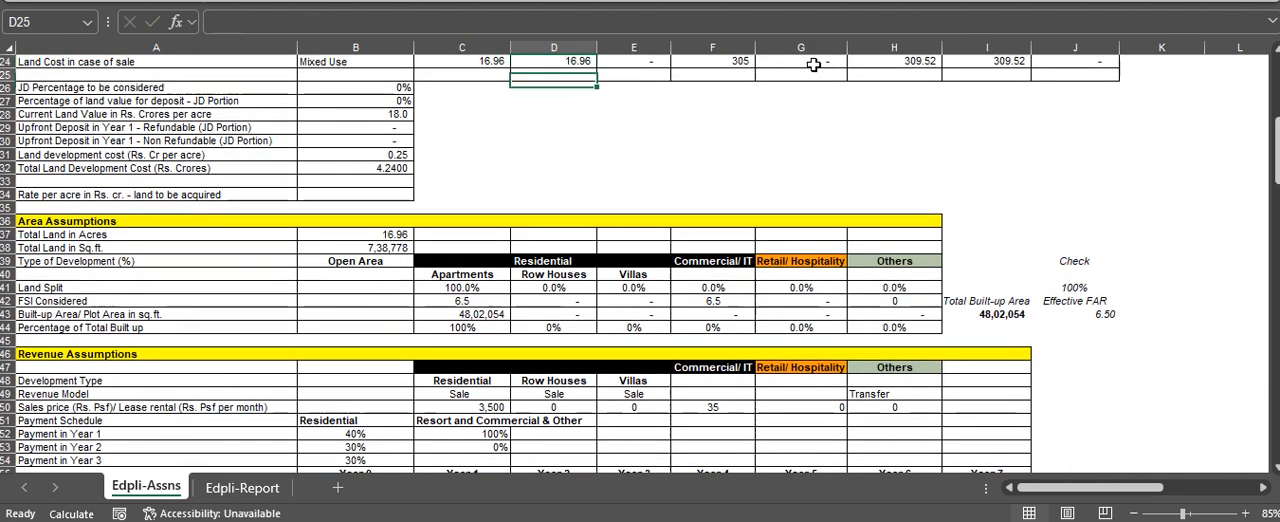
pyautogui.hotkey('ctrl', 'Up')
pyautogui.hotkey('ctrl', 'Up')
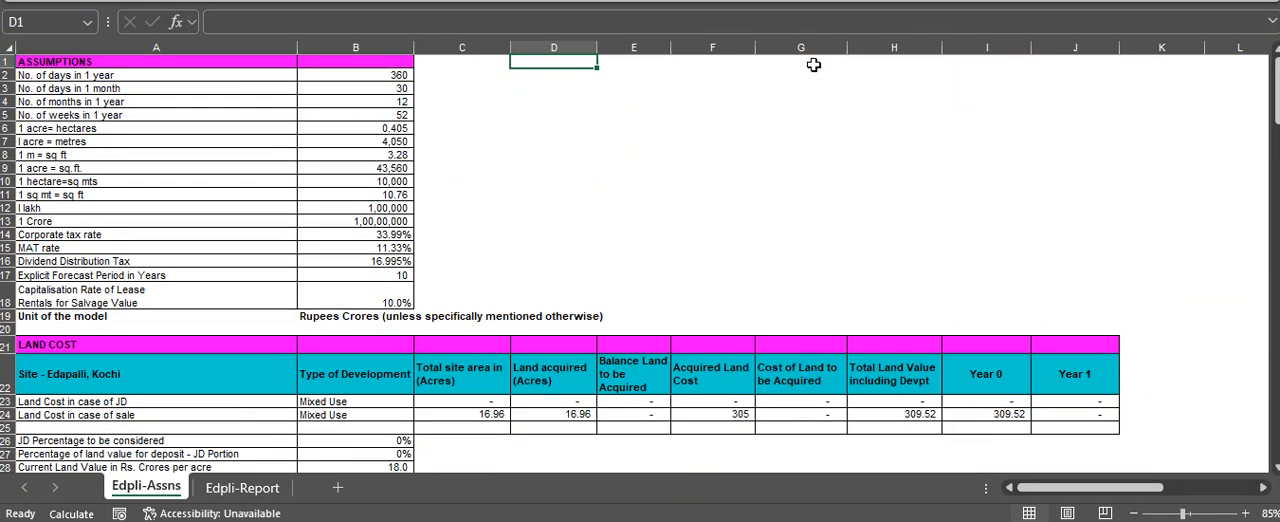